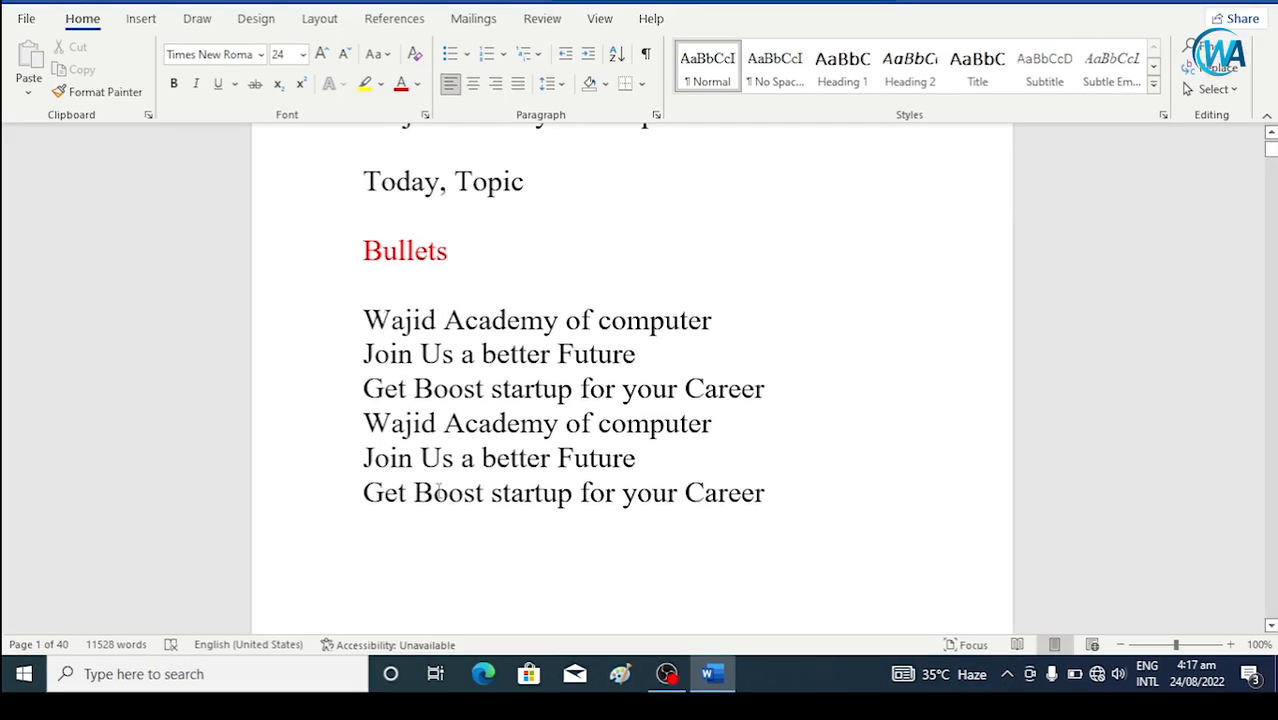
Apply check mark bullets to the six lines under the Bullets heading.
scroll(364, 300, "down", 3)
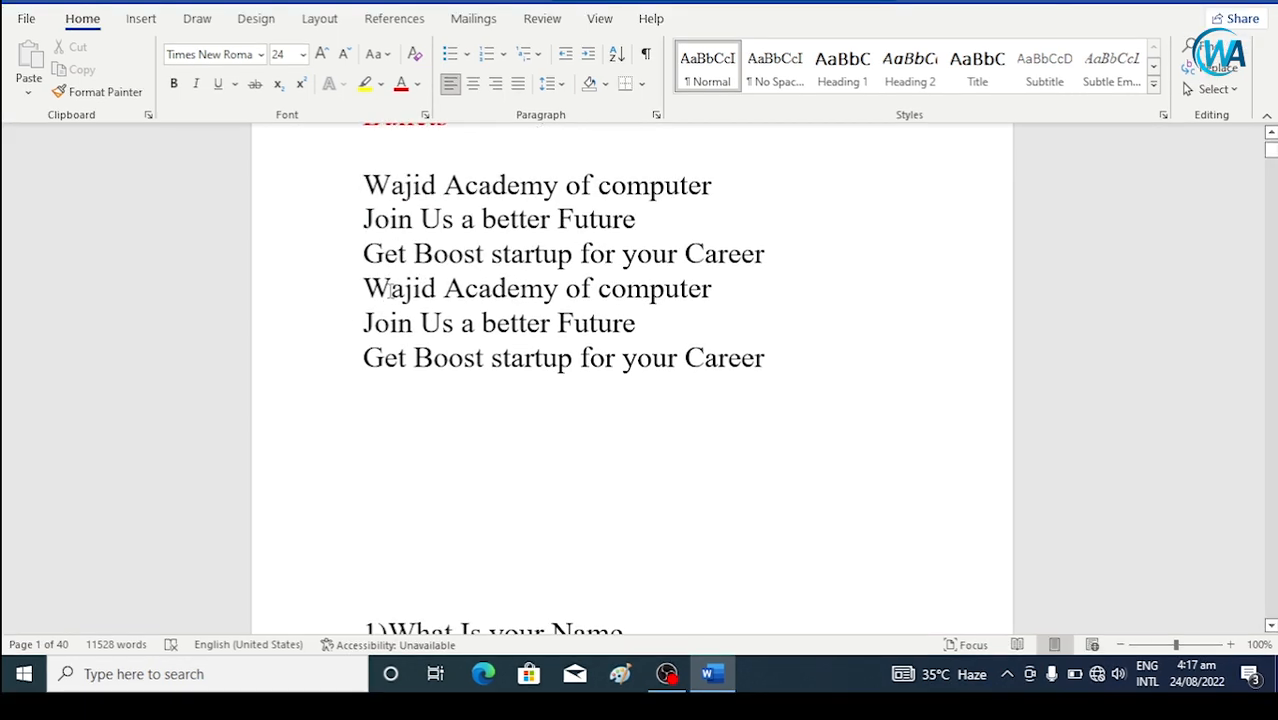
scroll(361, 290, "up", 2)
left_click_drag(362, 264, 776, 449)
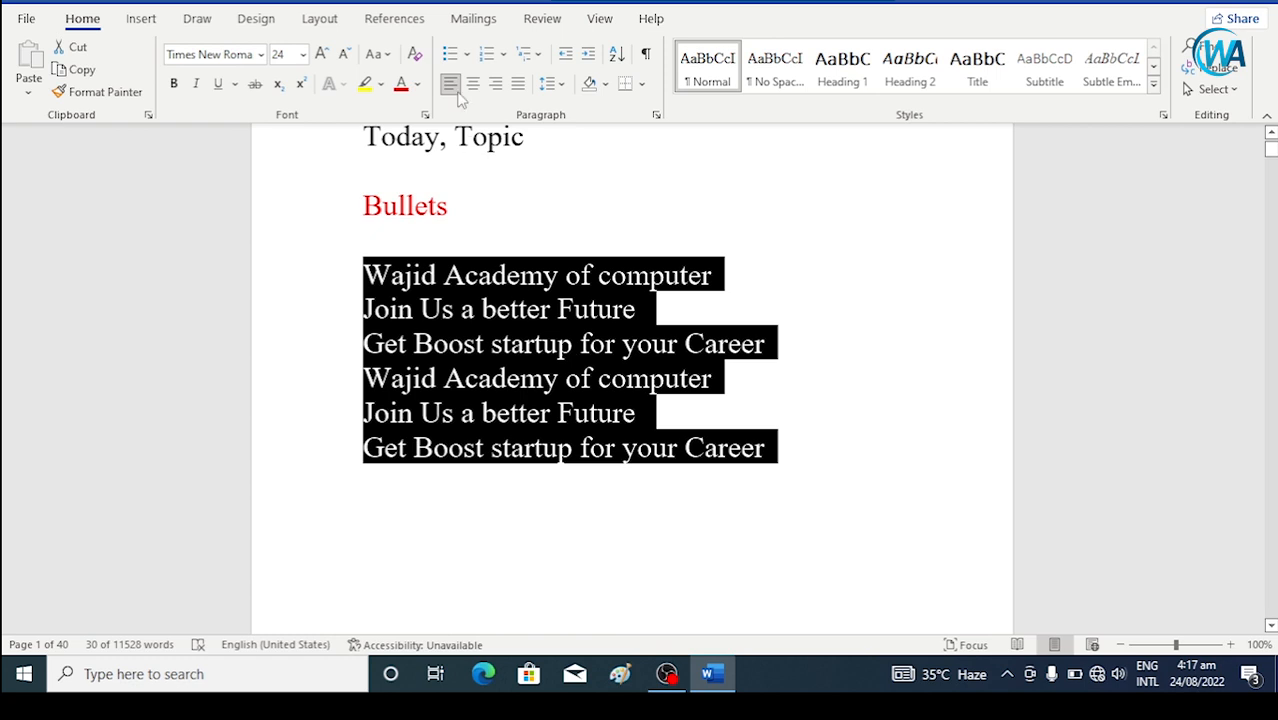
left_click(466, 55)
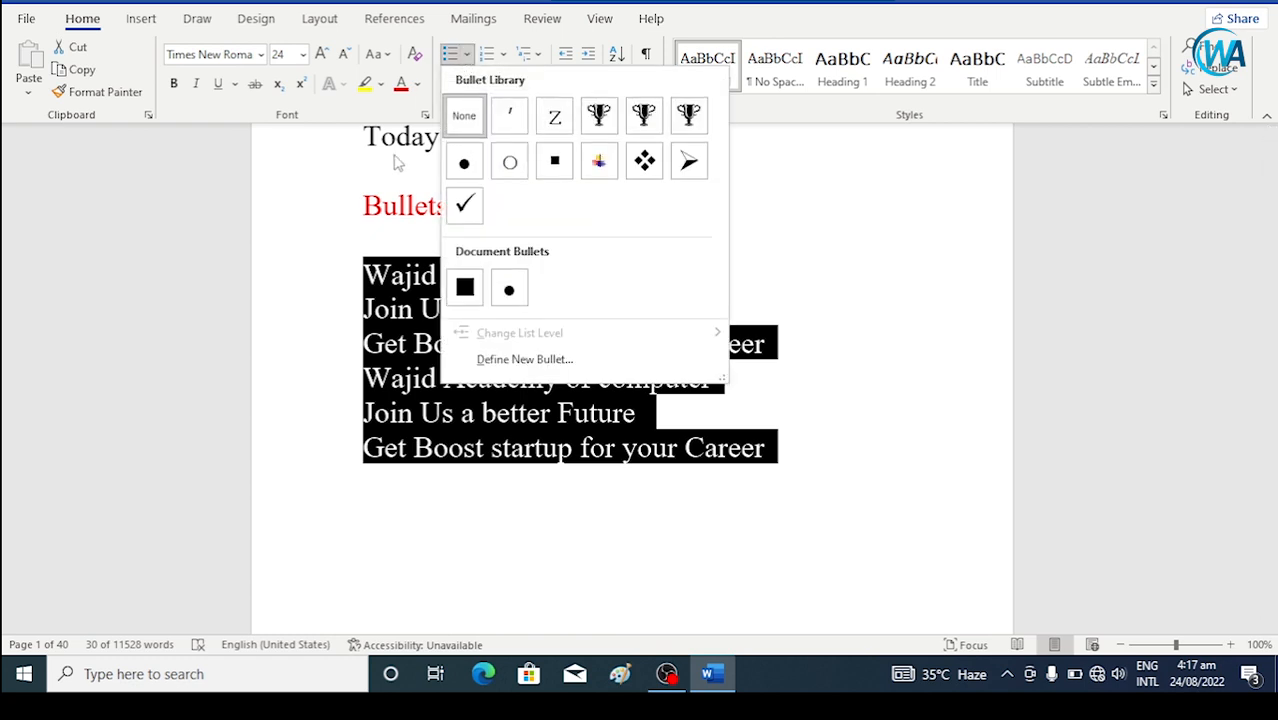
left_click(437, 150)
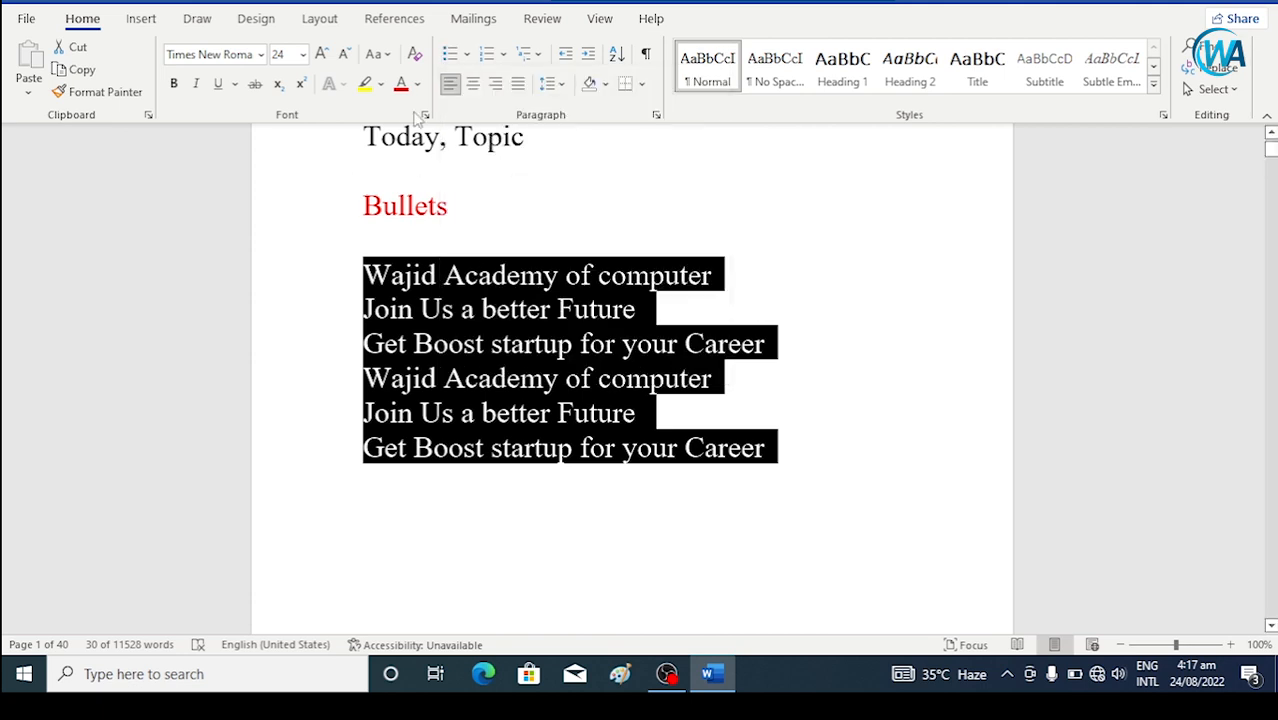
left_click(466, 55)
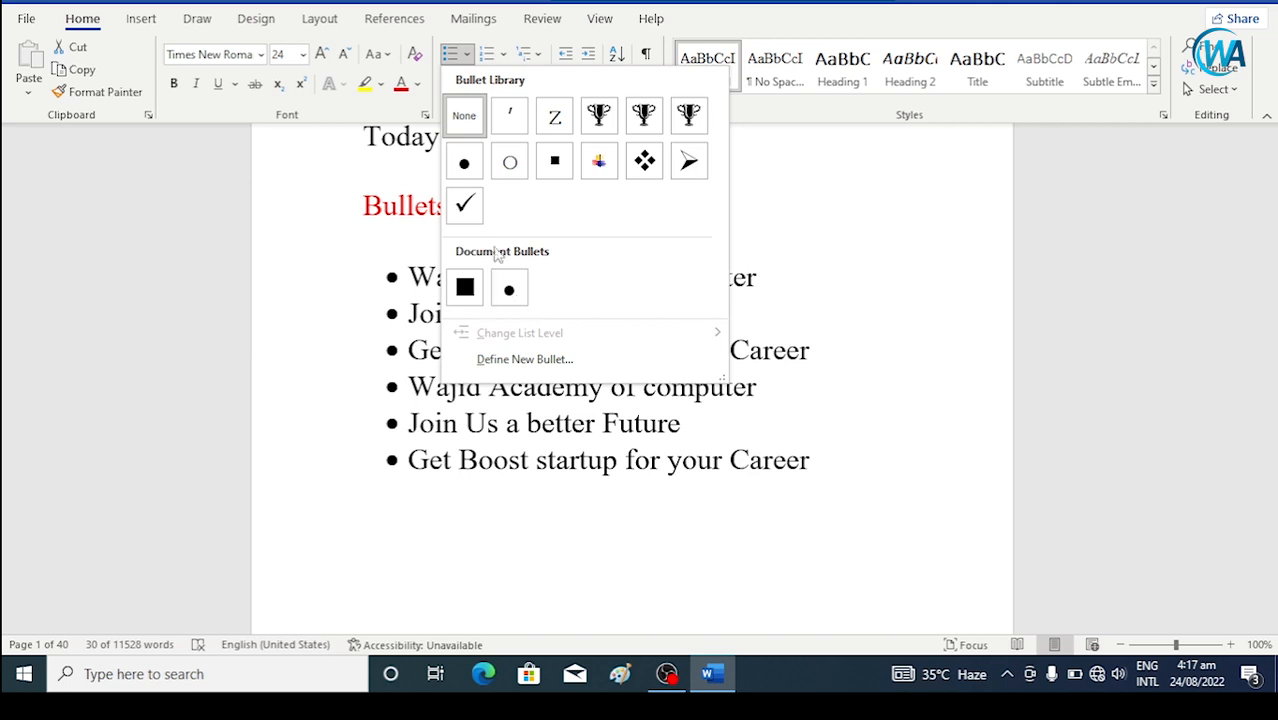
left_click(464, 205)
left_click(468, 458)
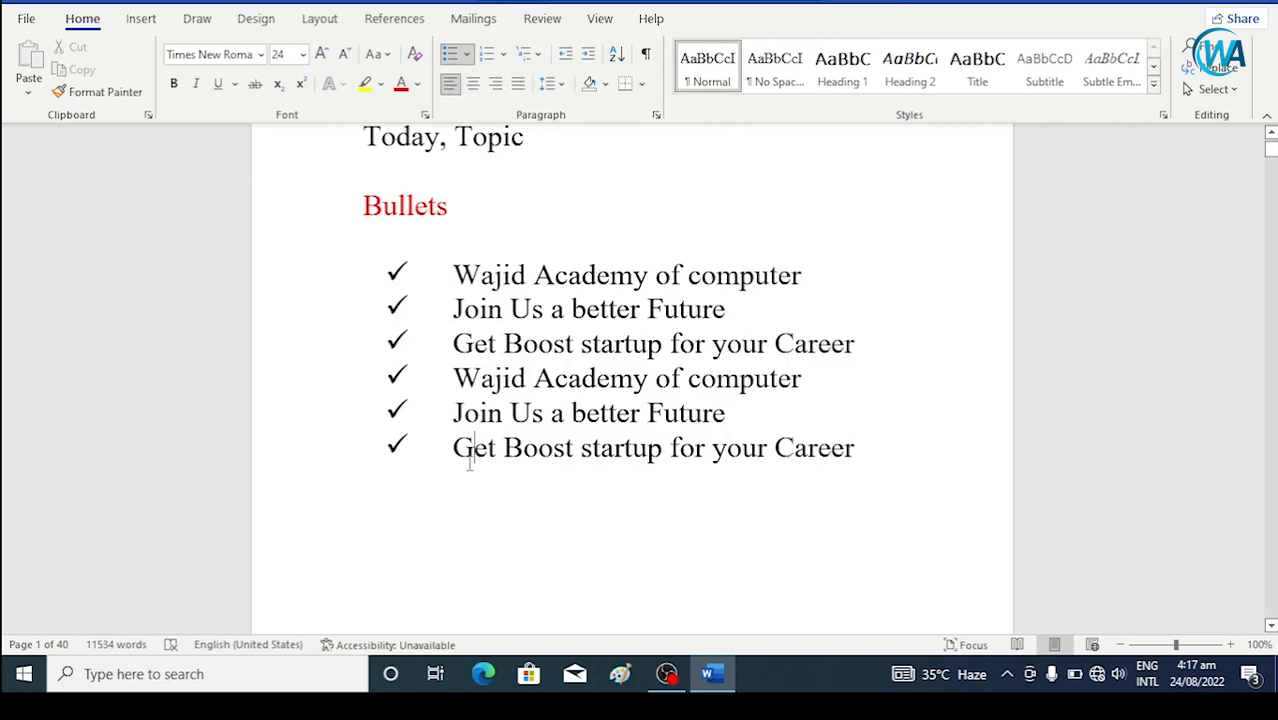
Define a new bullet for the six lines using the solid black diamond symbol, Wingdings character 116.
left_click_drag(458, 252, 862, 450)
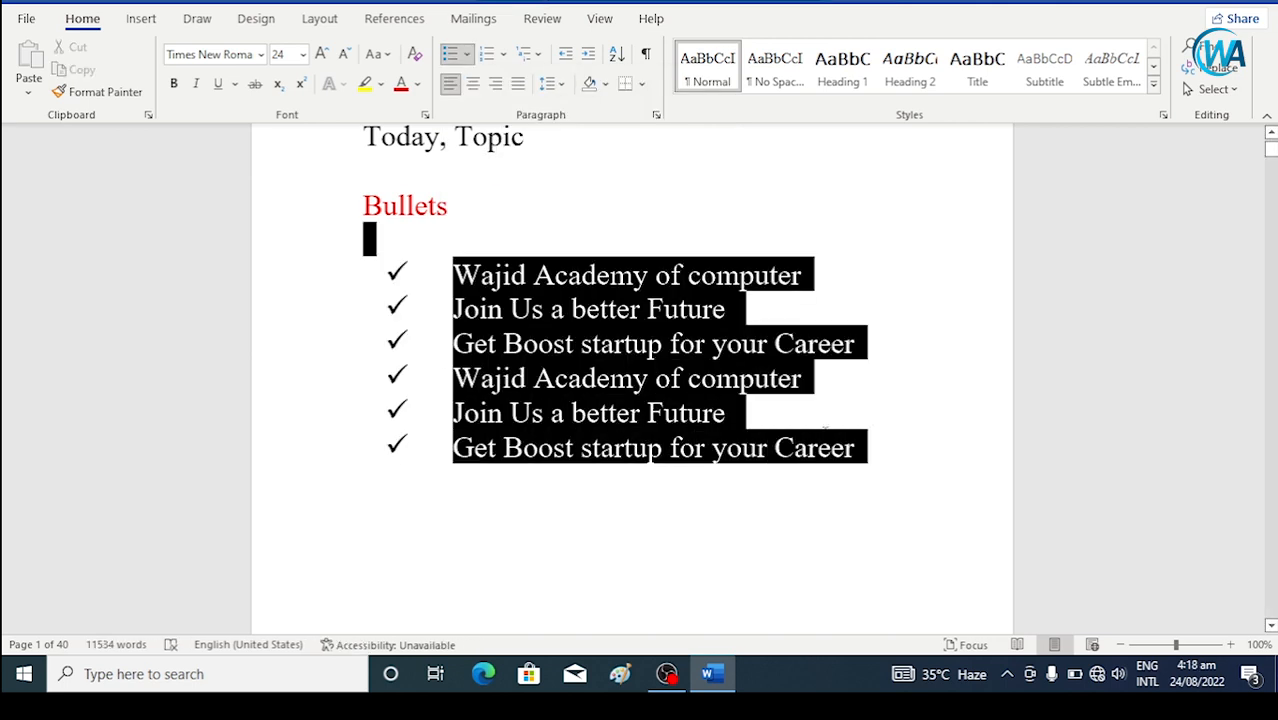
left_click(466, 54)
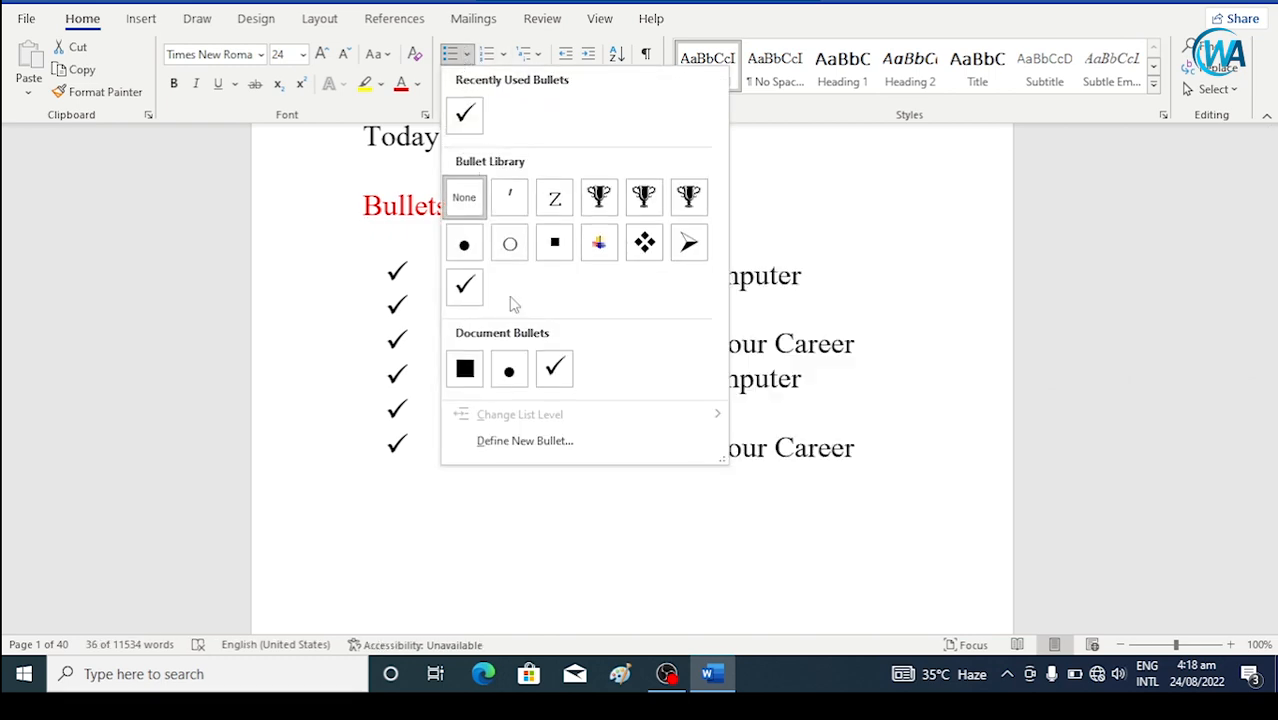
left_click(519, 441)
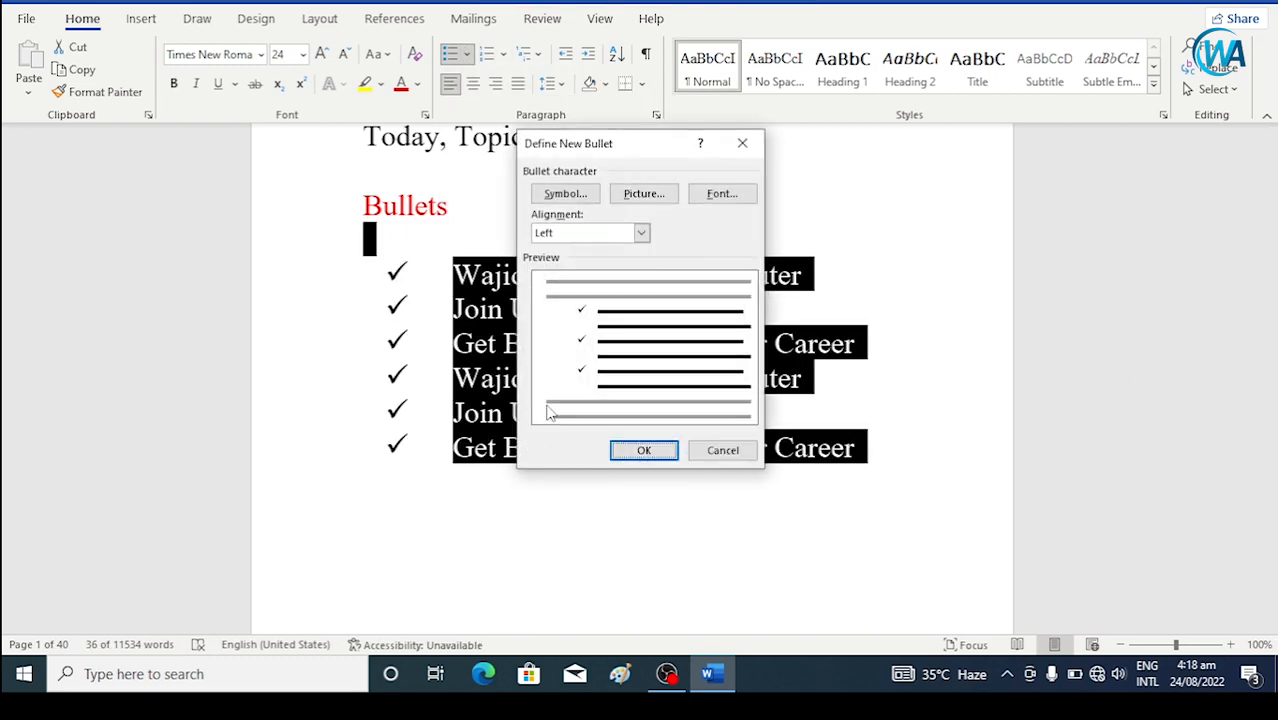
left_click(588, 196)
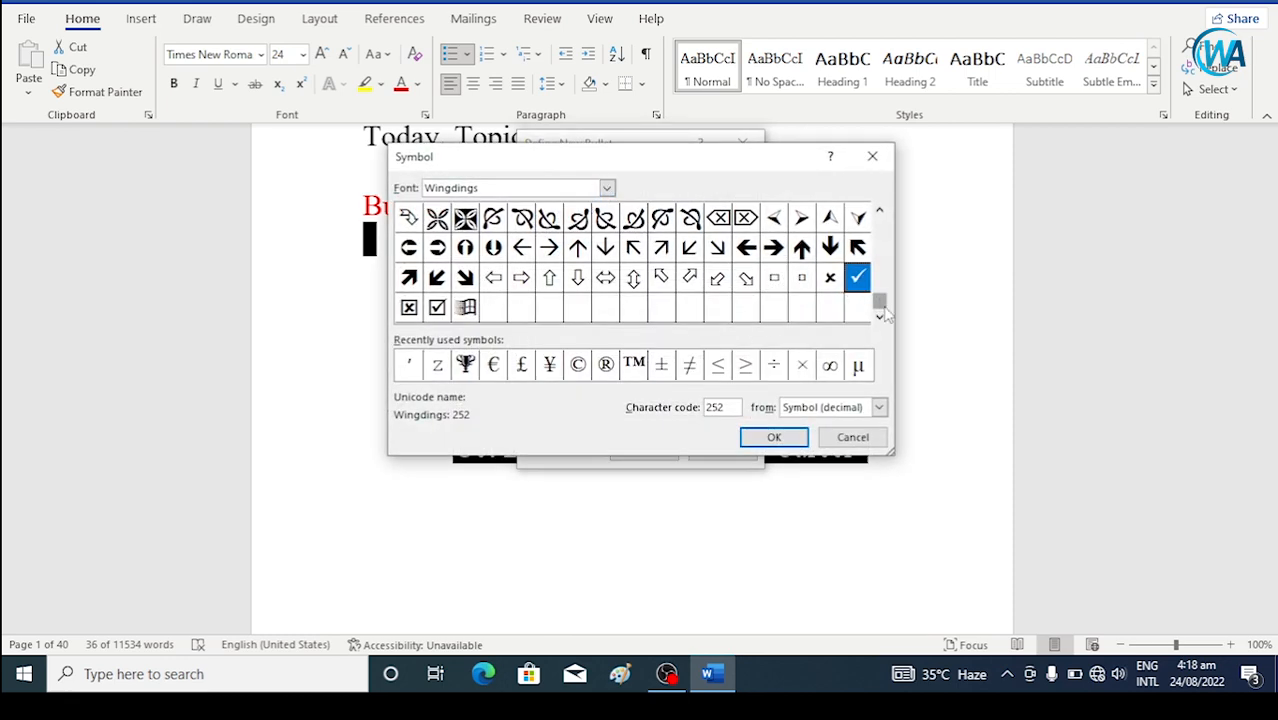
left_click_drag(882, 304, 877, 252)
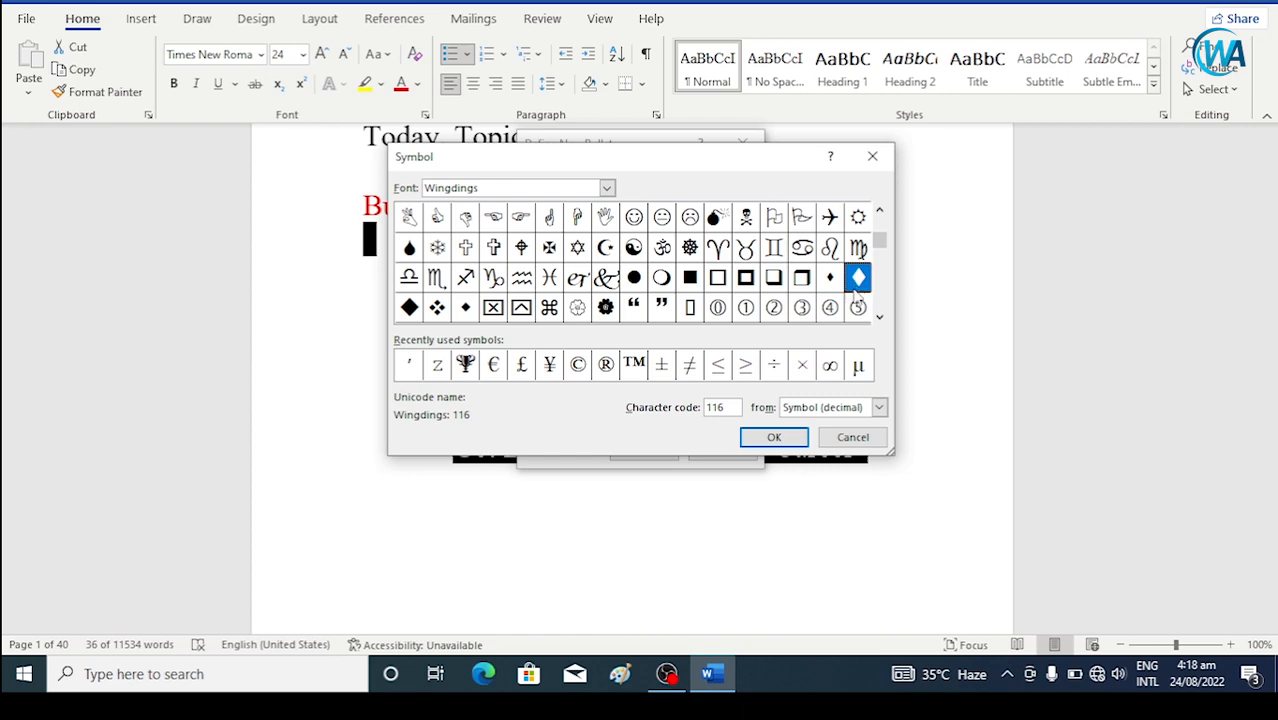
left_click(770, 437)
left_click(651, 451)
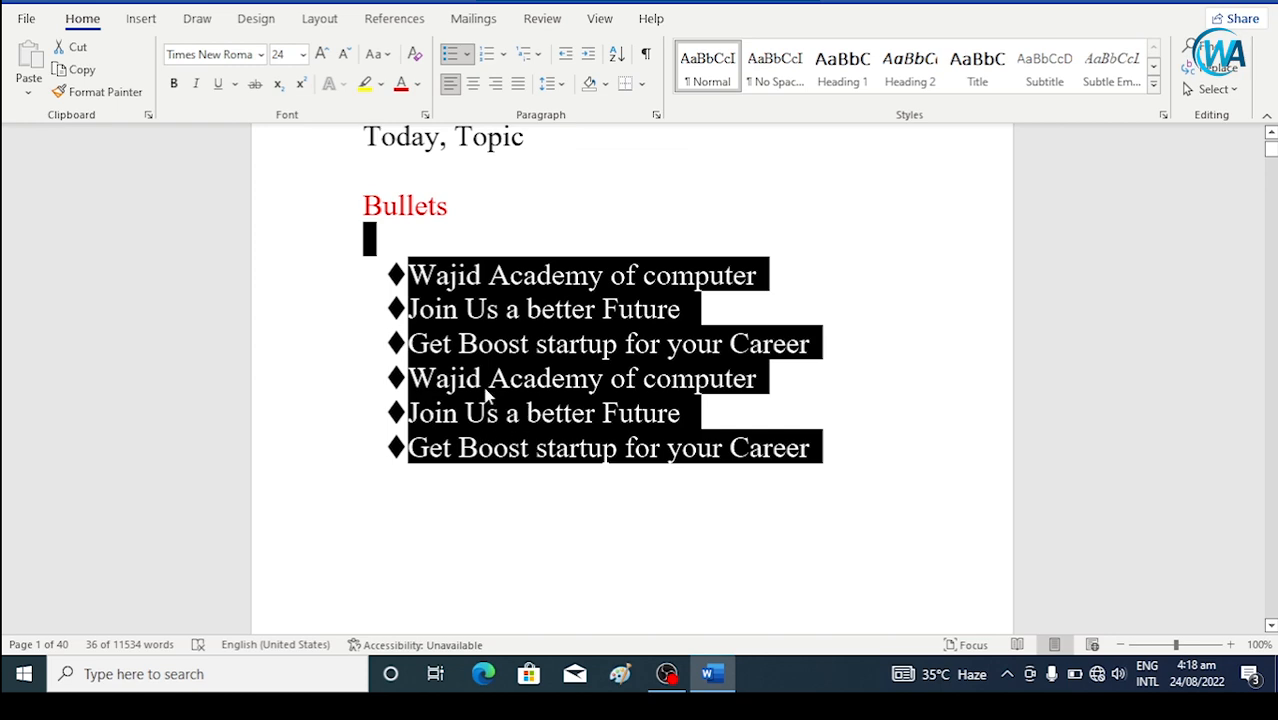
Look at the offline picture source for a new bullet in the Pictures folder, and cancel without choosing a picture.
left_click(466, 55)
left_click(518, 437)
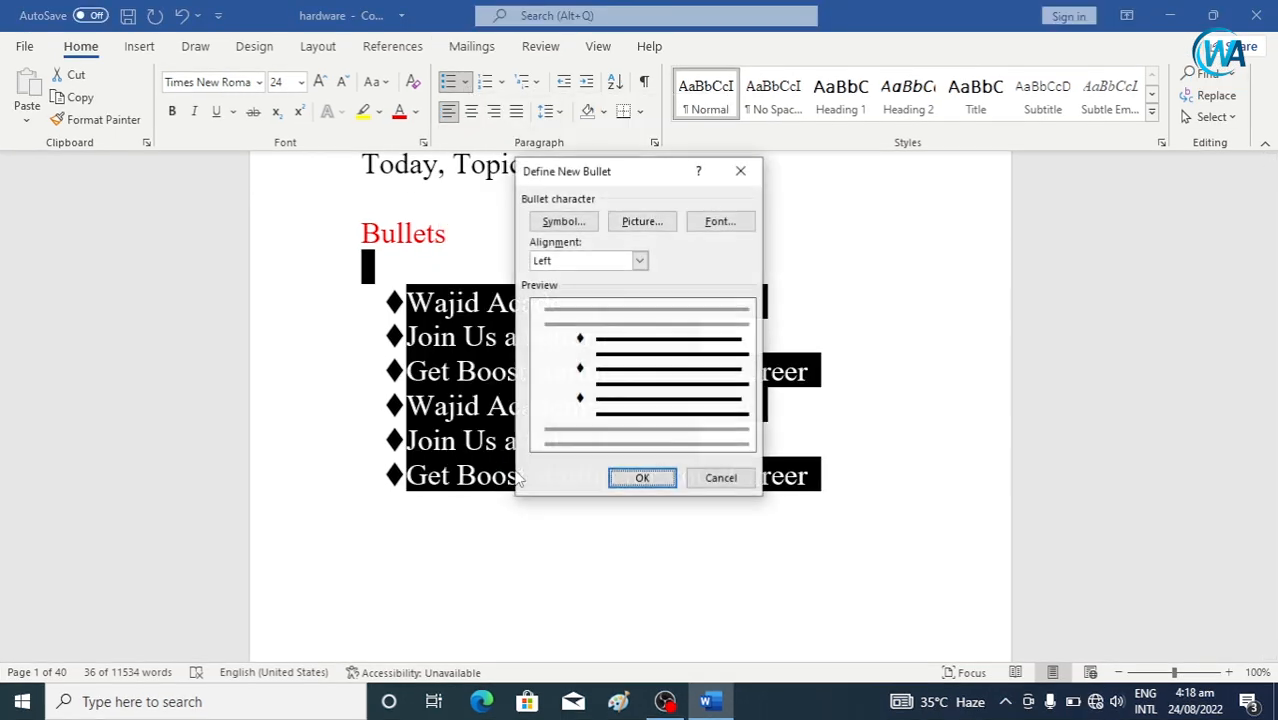
left_click(643, 225)
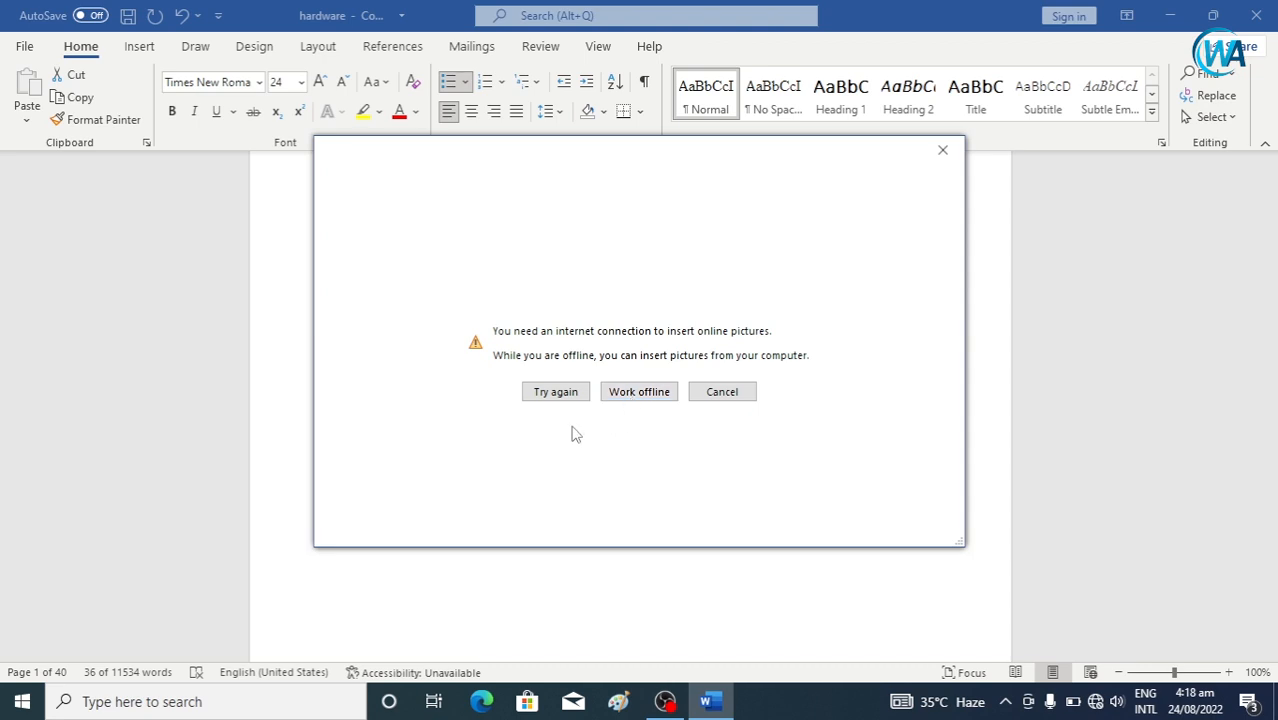
left_click(640, 393)
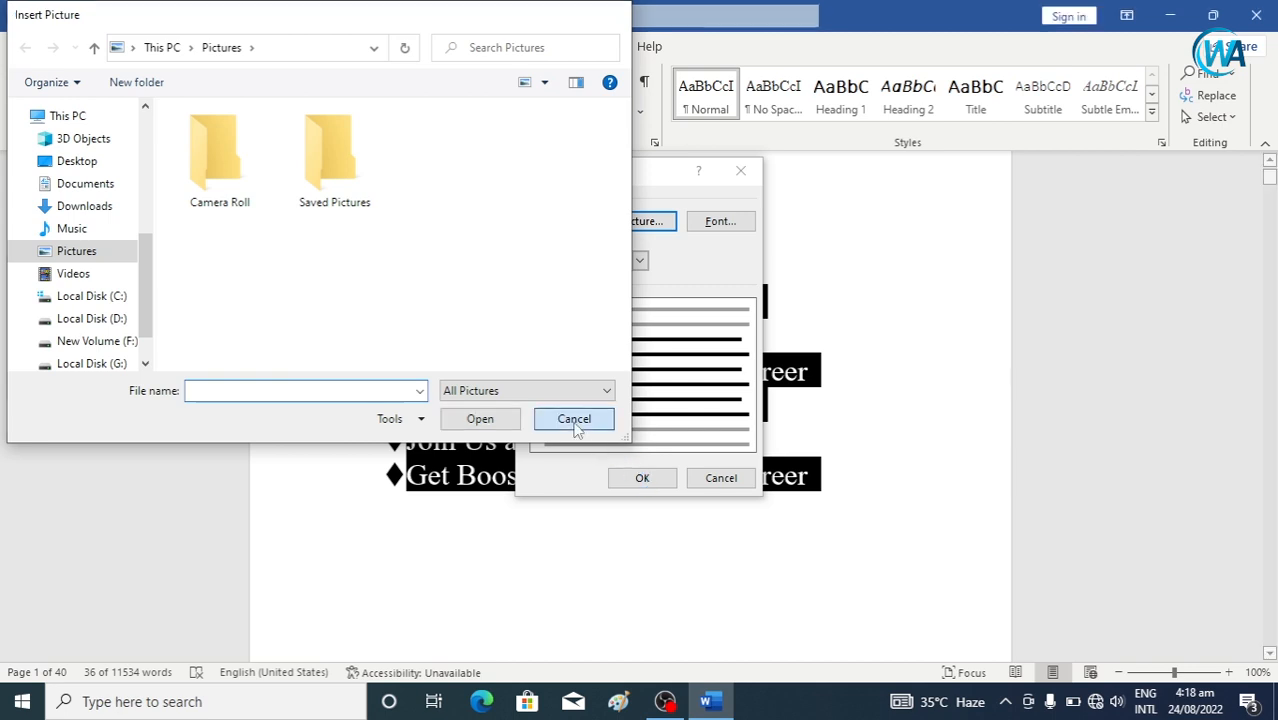
left_click(576, 421)
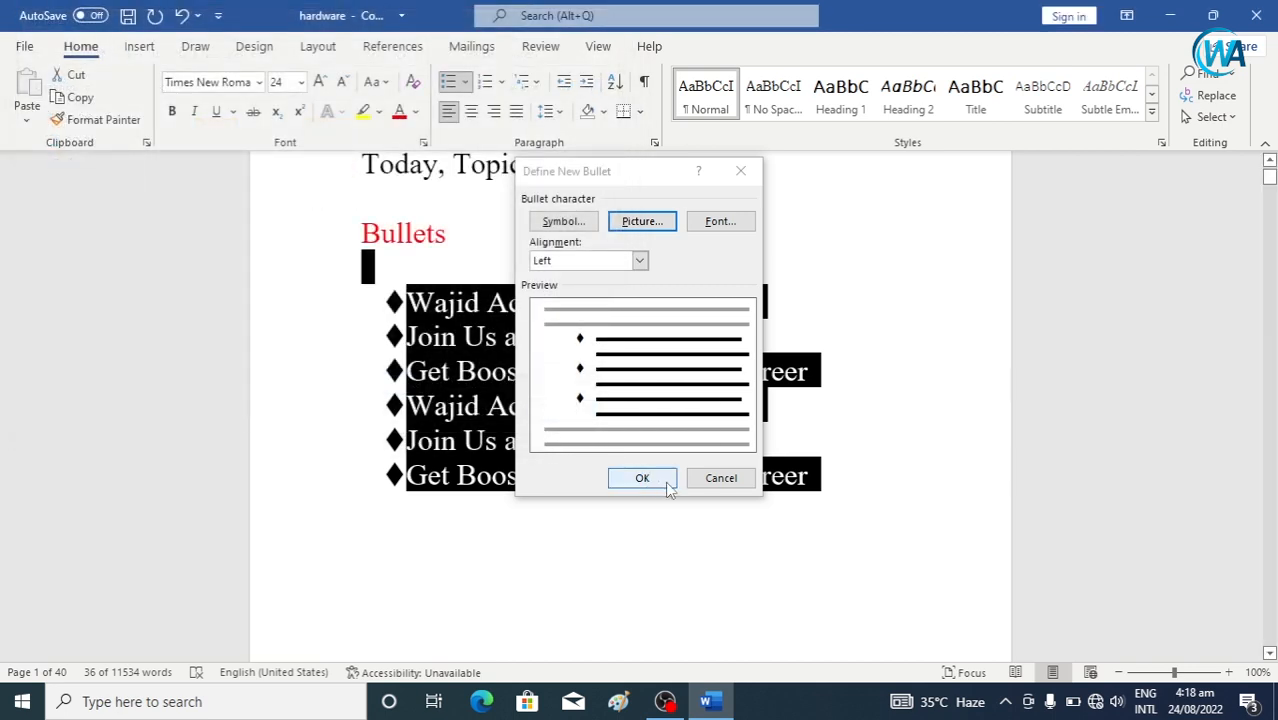
Review the font settings and alignment choices for the new bullet without changing them, and close the bullet definition.
left_click(719, 224)
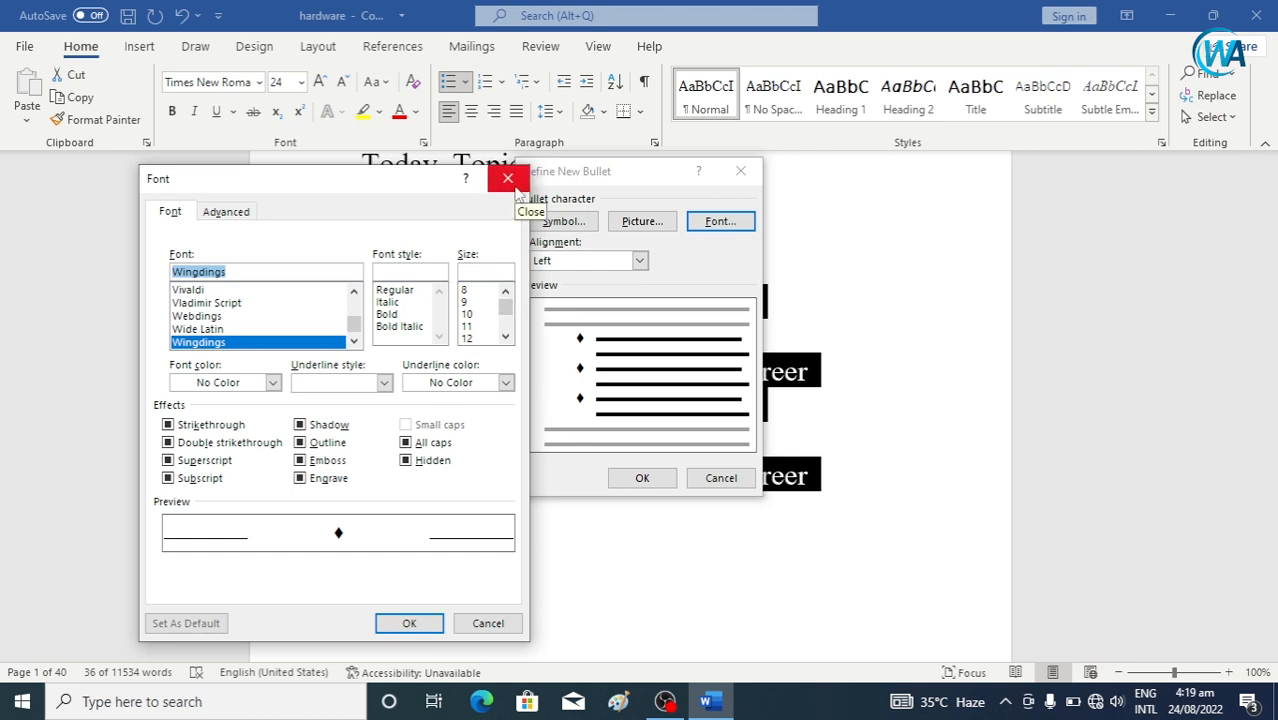
left_click(510, 182)
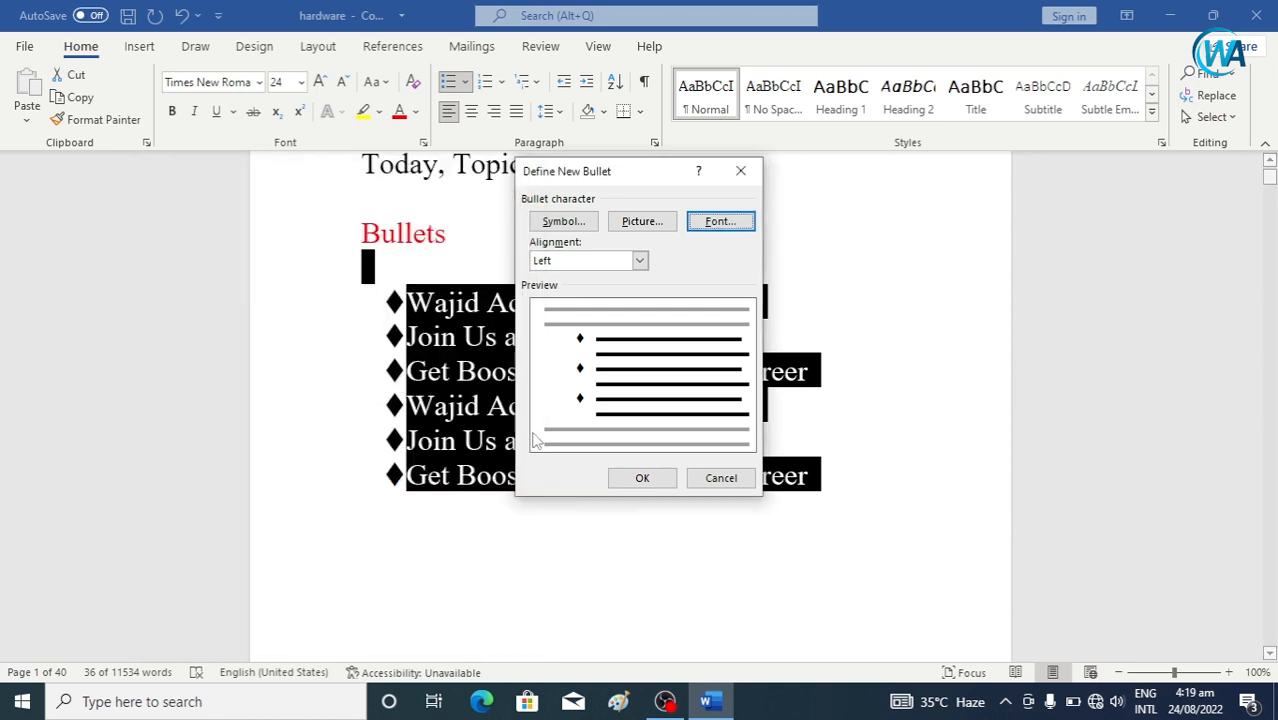
left_click(635, 264)
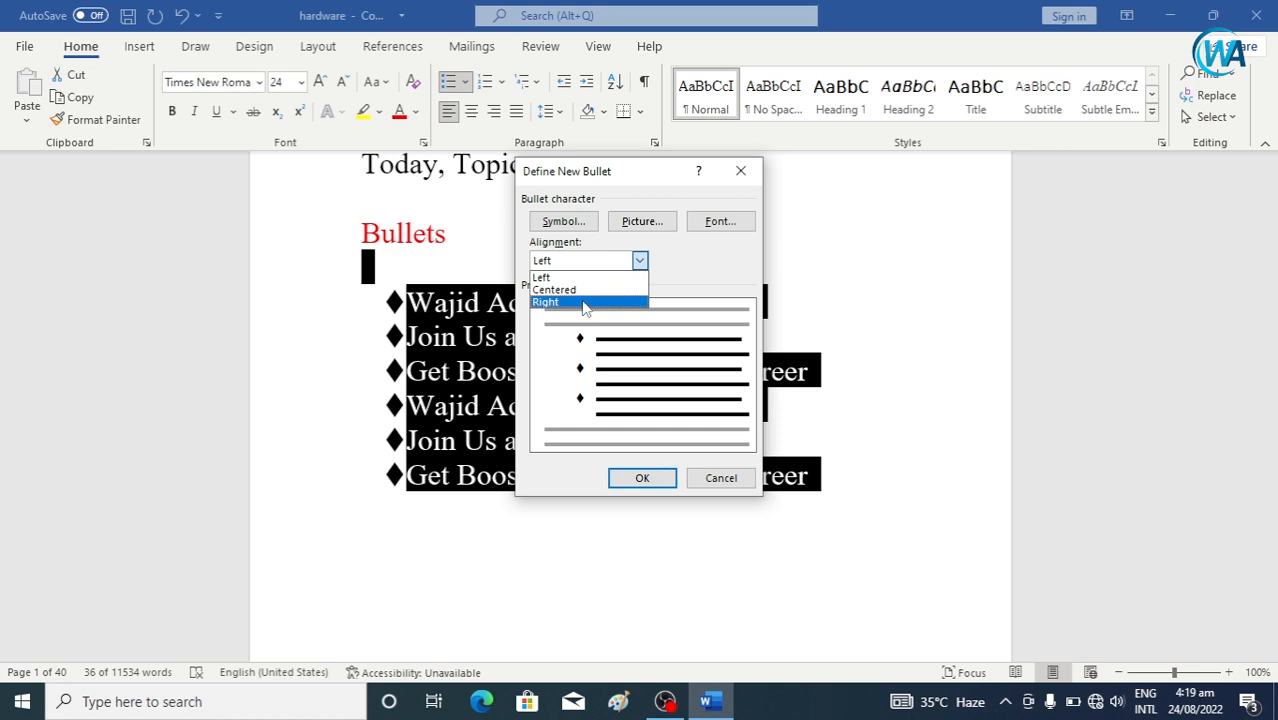
left_click(712, 286)
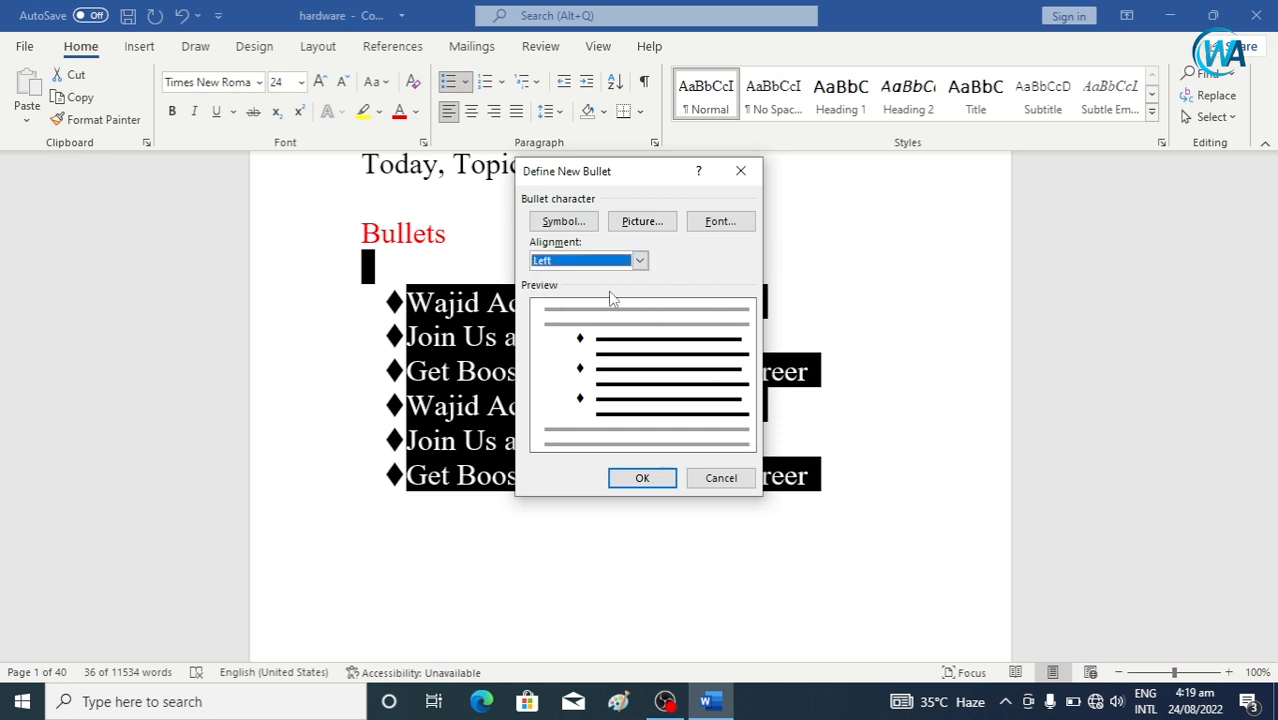
left_click(660, 479)
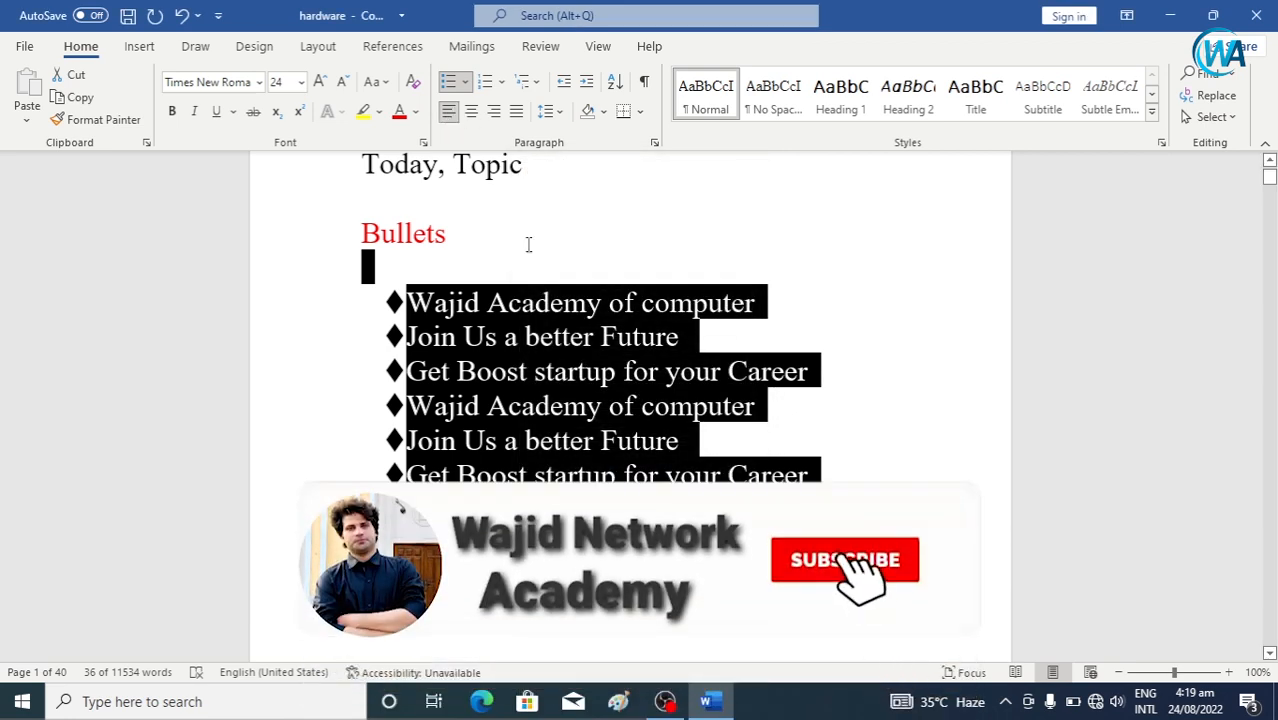
Number the six lines with the 1st., 2nd., 3rd. format.
left_click(500, 81)
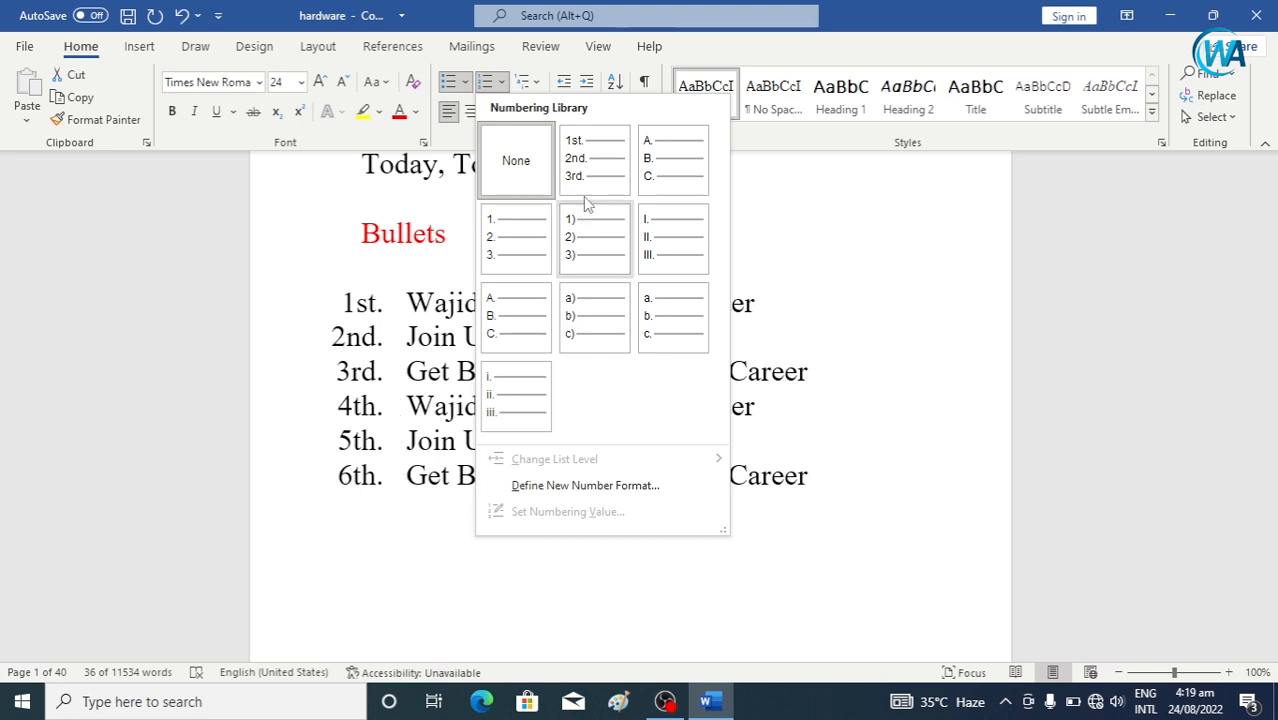
key("Escape")
left_click(501, 567)
Change the numbering of the six lines to the A., B., C. format.
left_click_drag(368, 266, 787, 487)
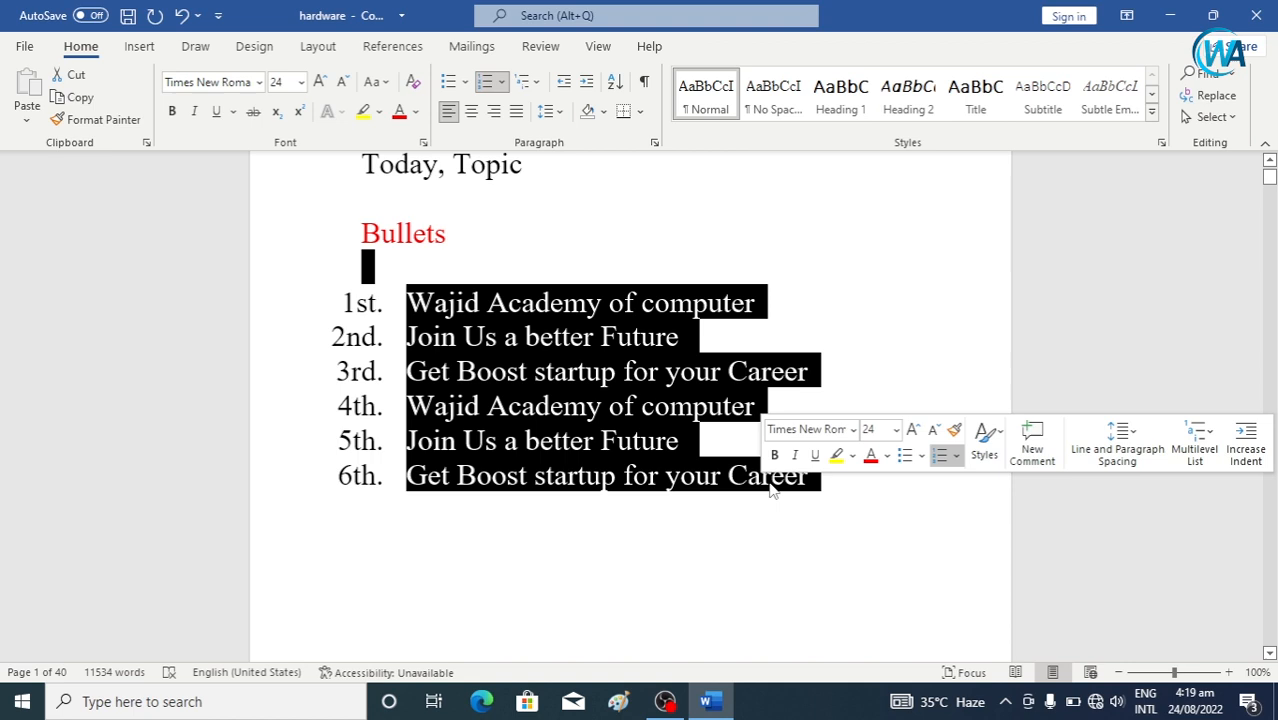
left_click(503, 84)
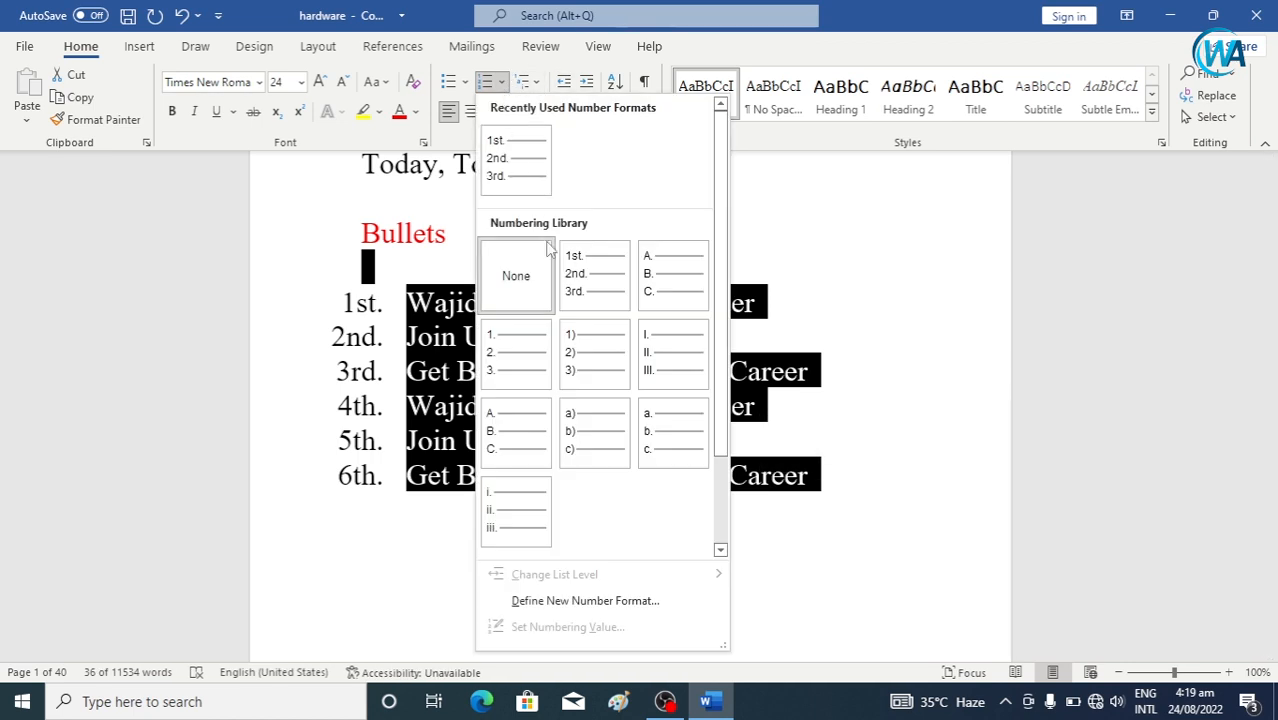
left_click(672, 305)
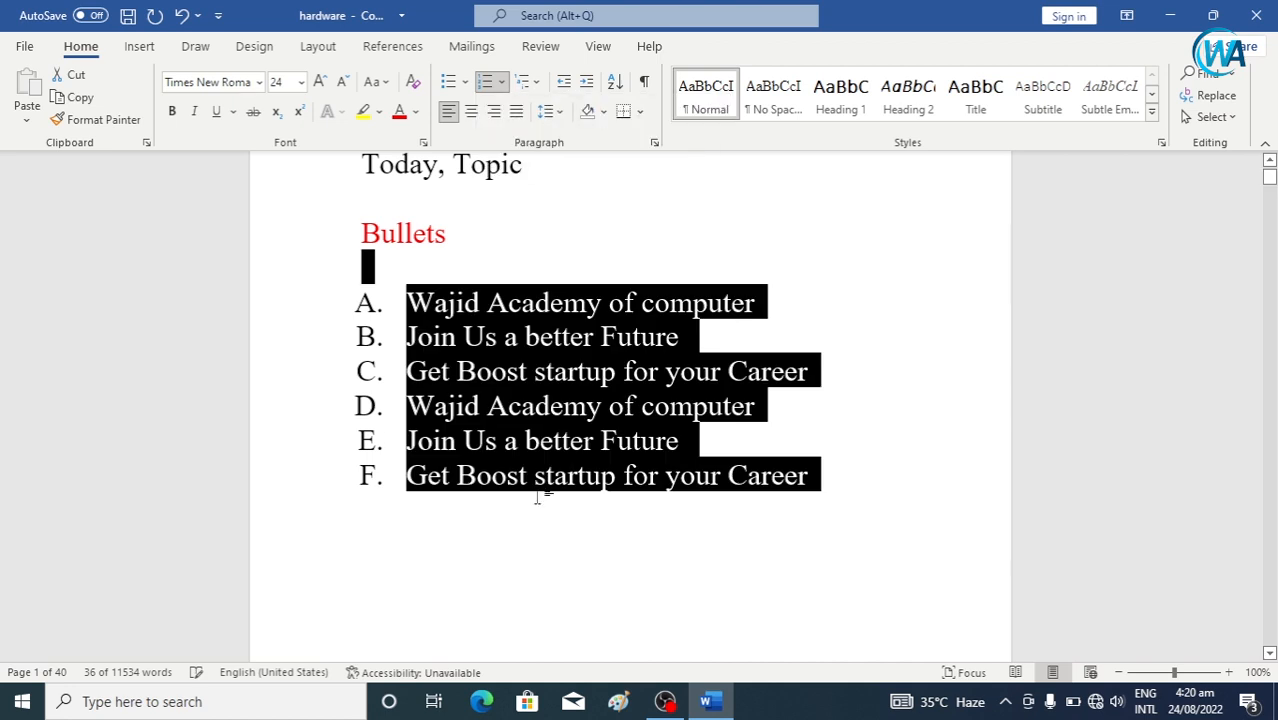
Examine the number styles available for defining a new number format, and cancel without changing the list.
left_click(501, 83)
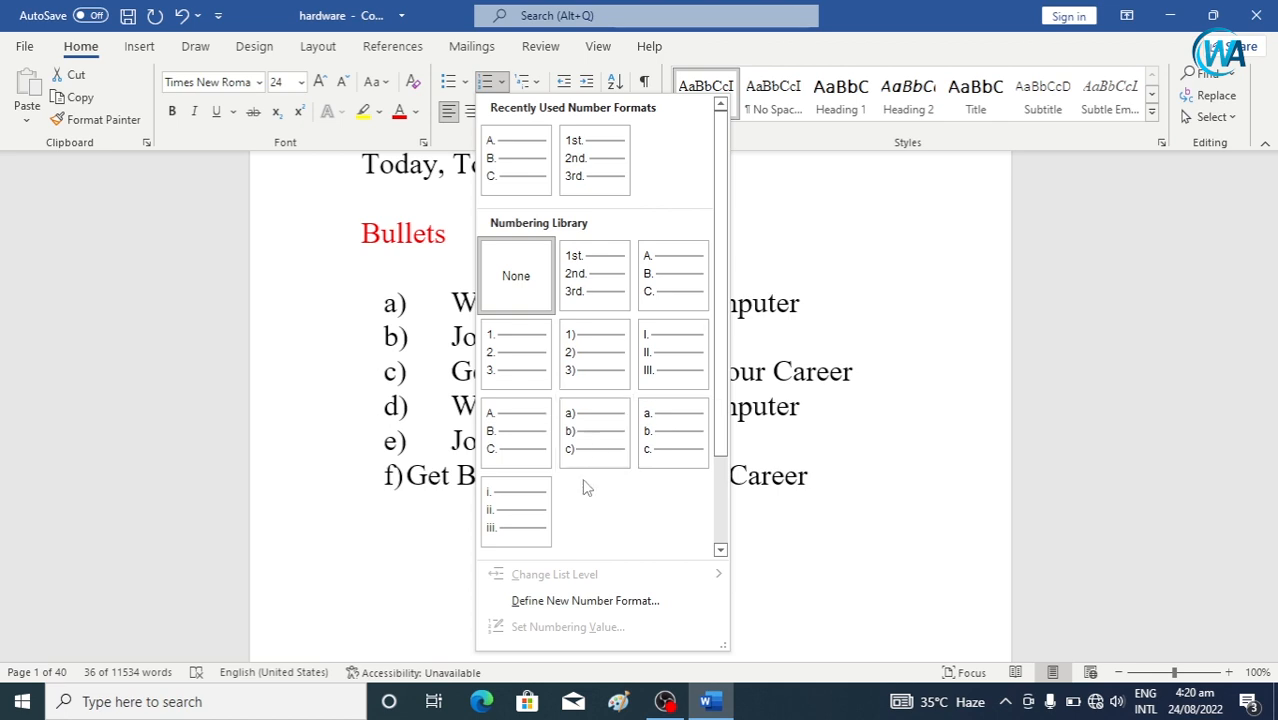
left_click(622, 601)
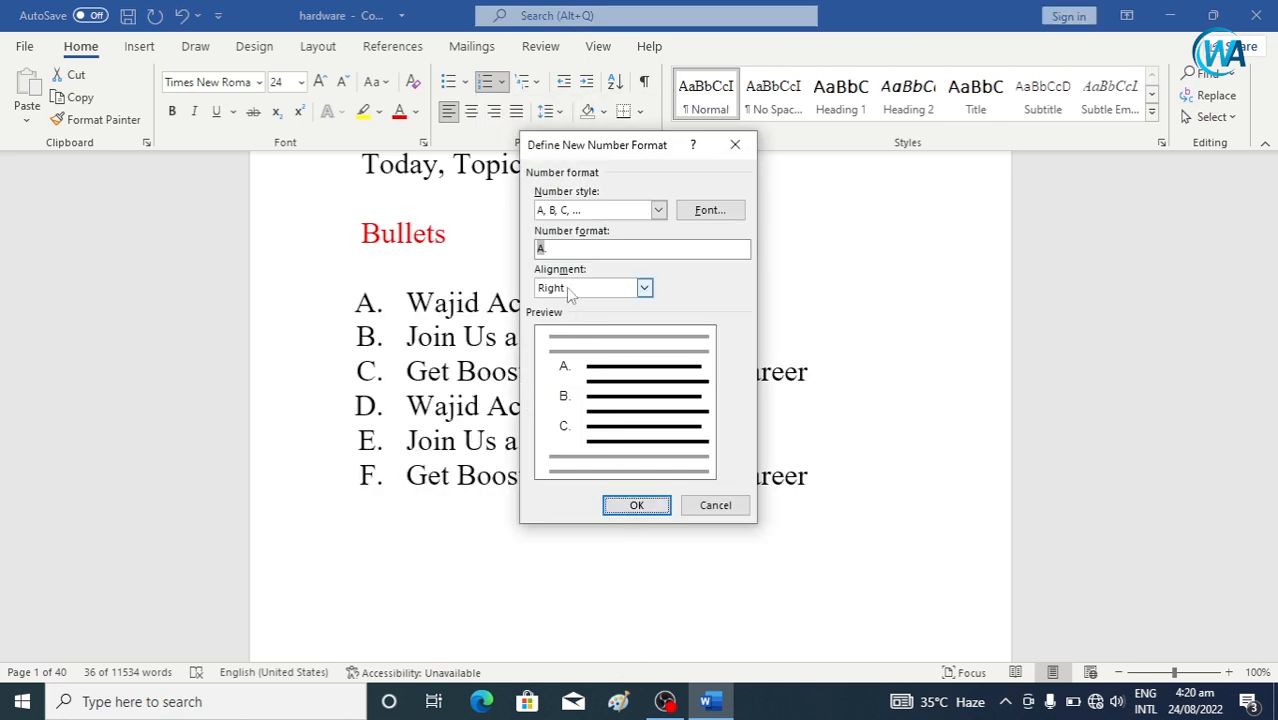
left_click(658, 210)
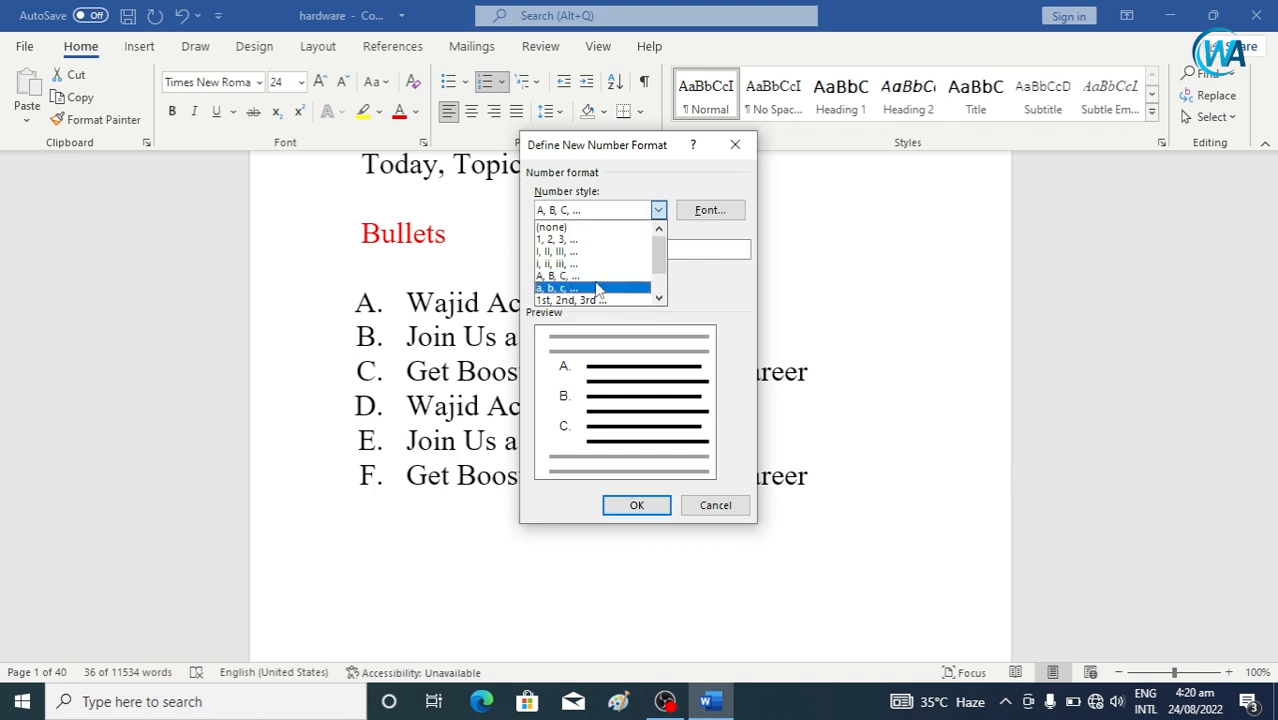
left_click(735, 308)
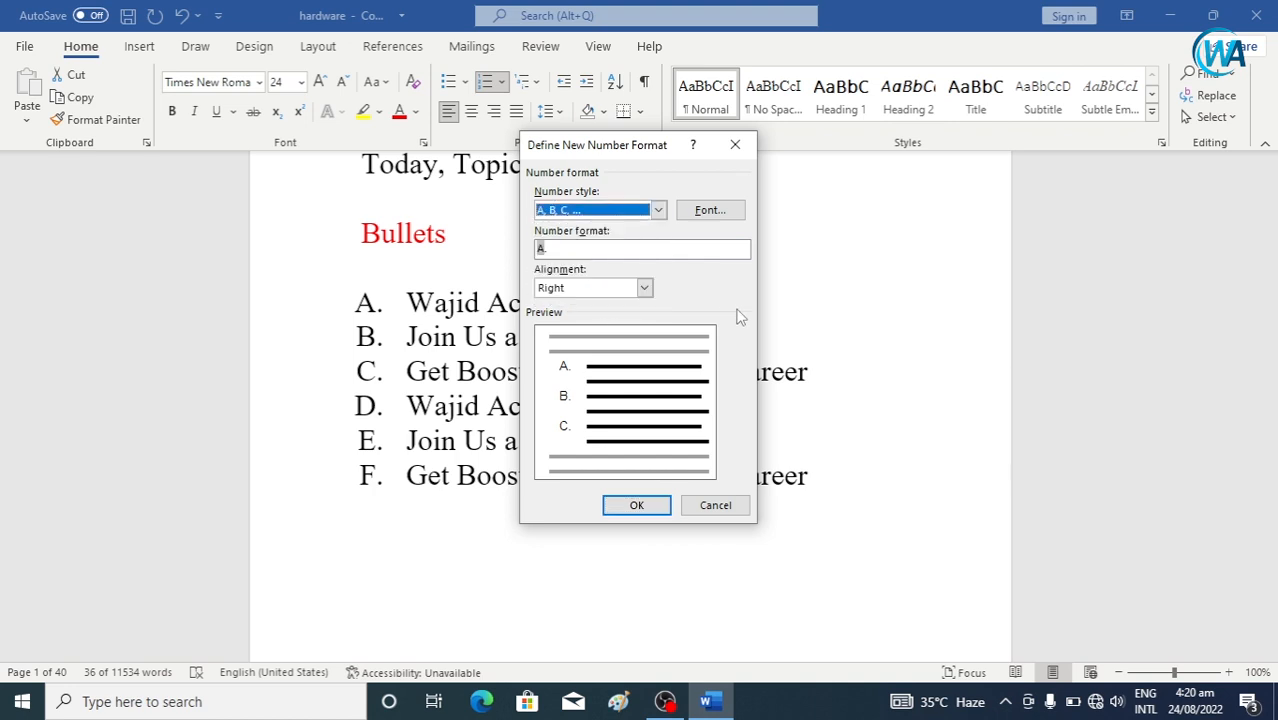
left_click(714, 505)
left_click(516, 342)
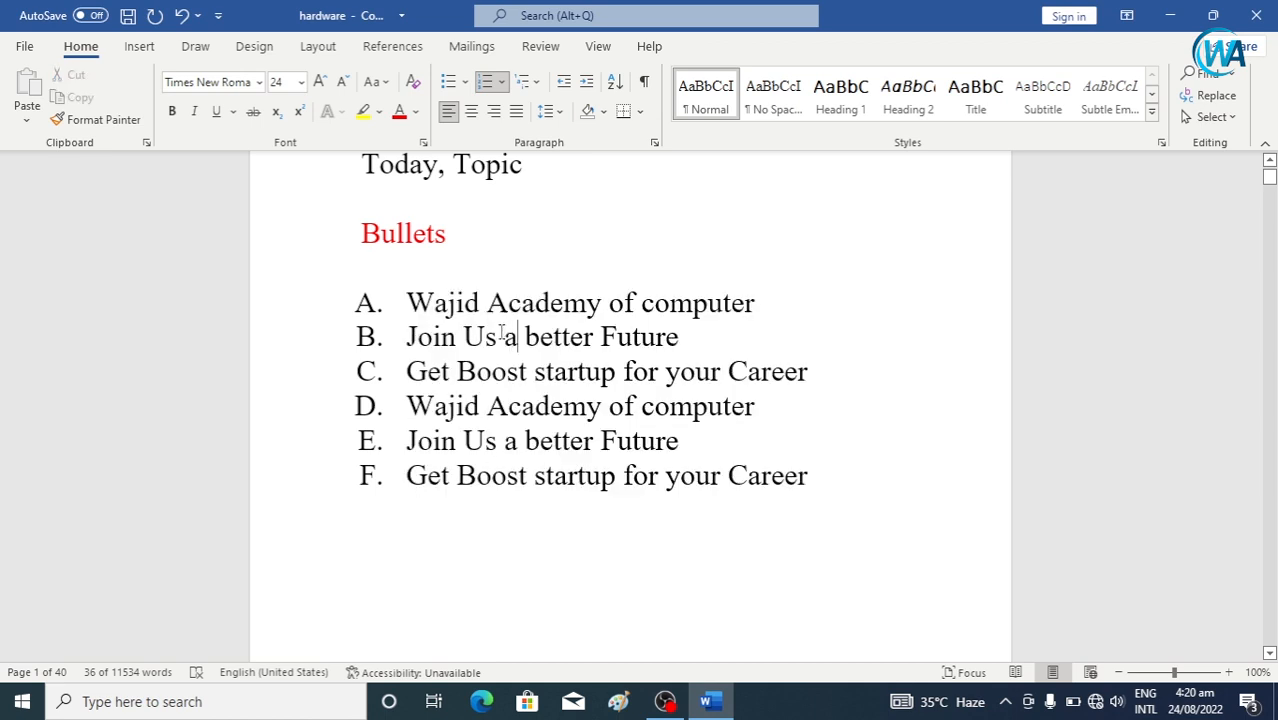
Change the list level of all six lines to the second level with the hollow circle marker.
left_click_drag(450, 294, 814, 478)
left_click(502, 83)
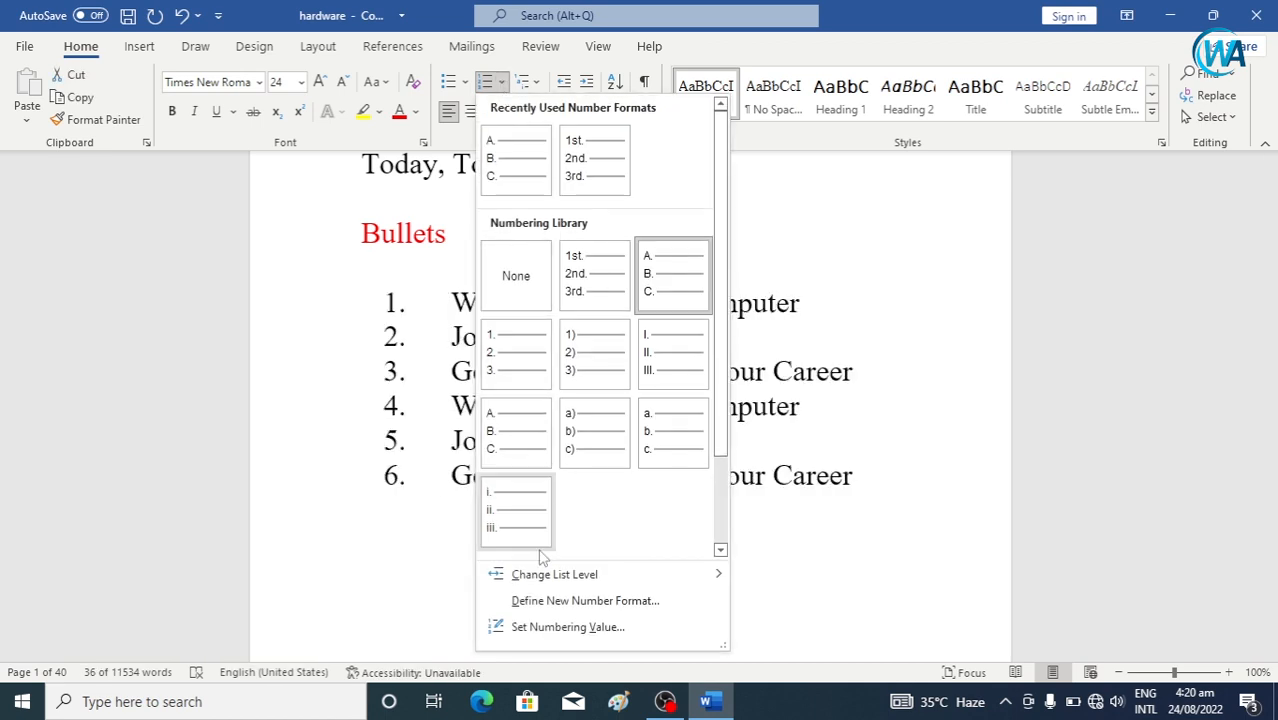
mouse_move(602, 580)
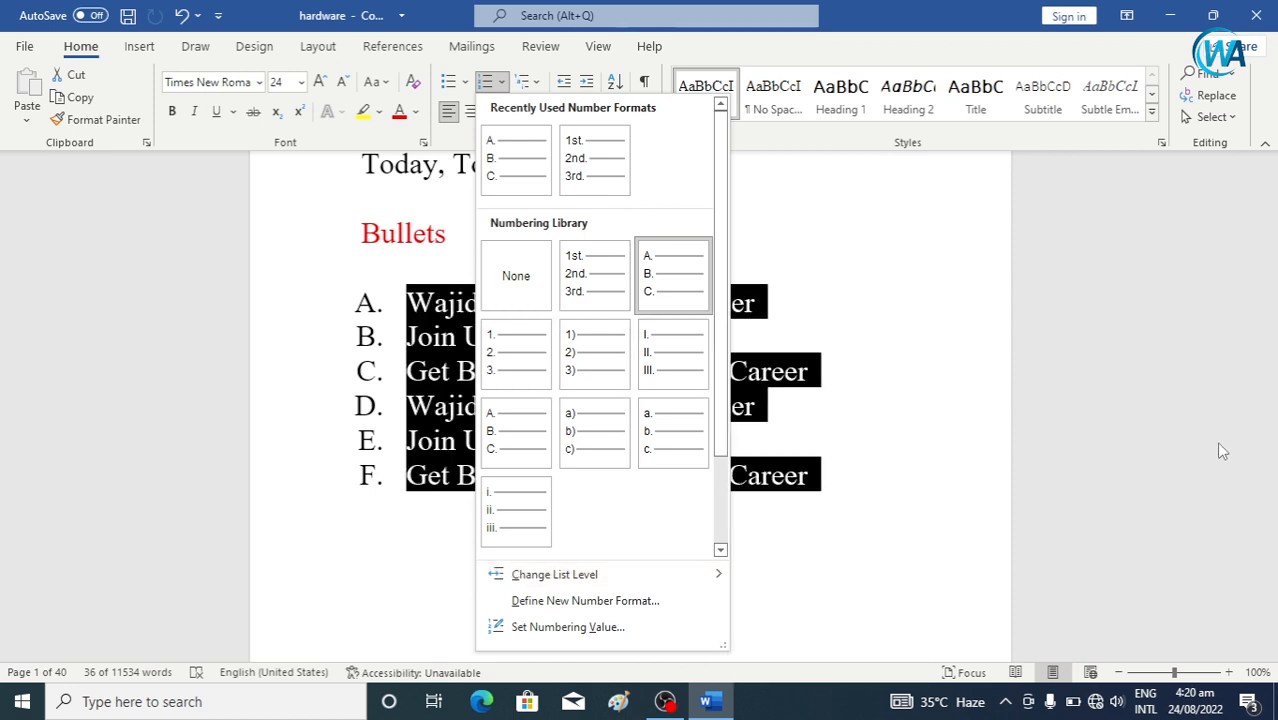
mouse_move(683, 590)
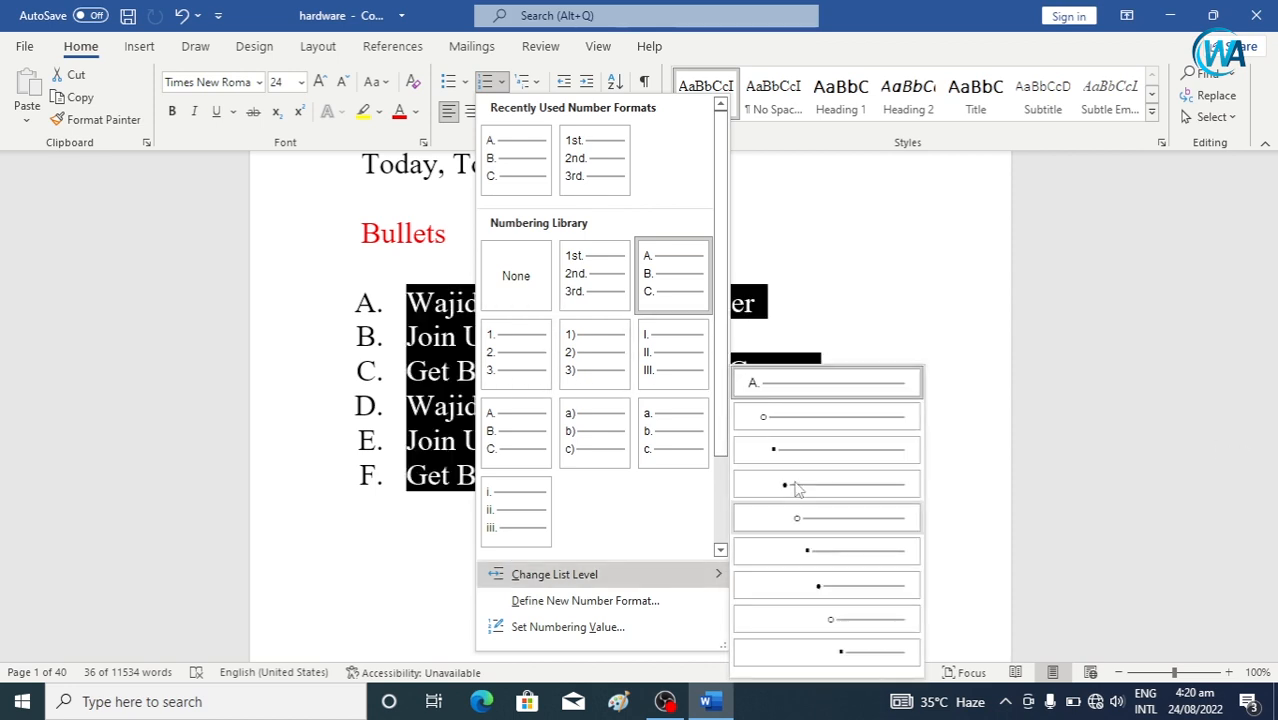
left_click(812, 428)
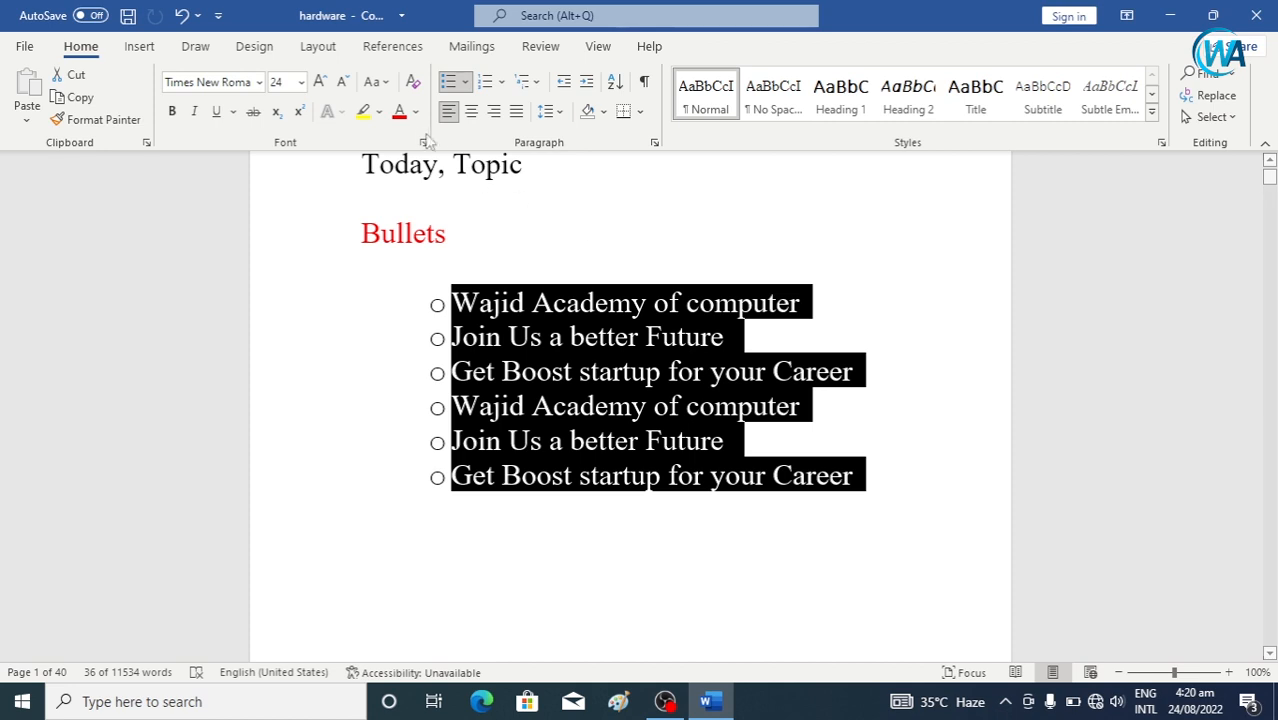
Change the list level of all six lines to the fourth level with the solid round bullet.
left_click(500, 81)
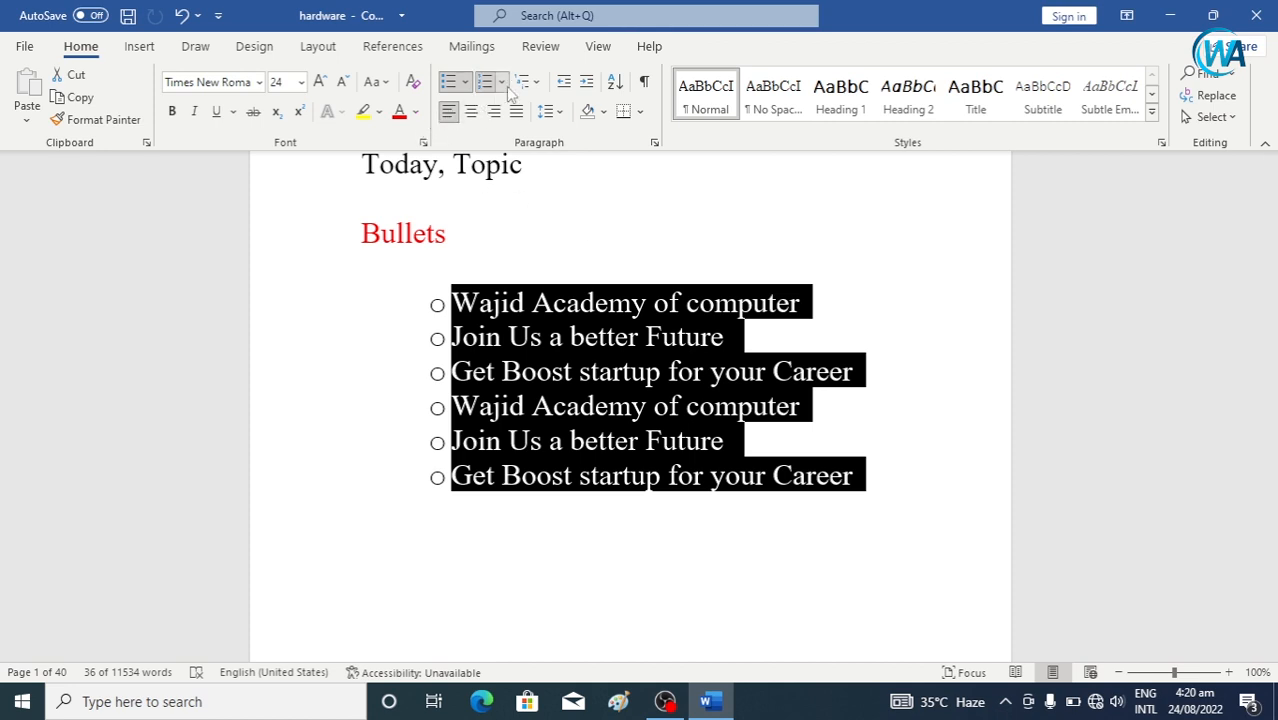
mouse_move(662, 586)
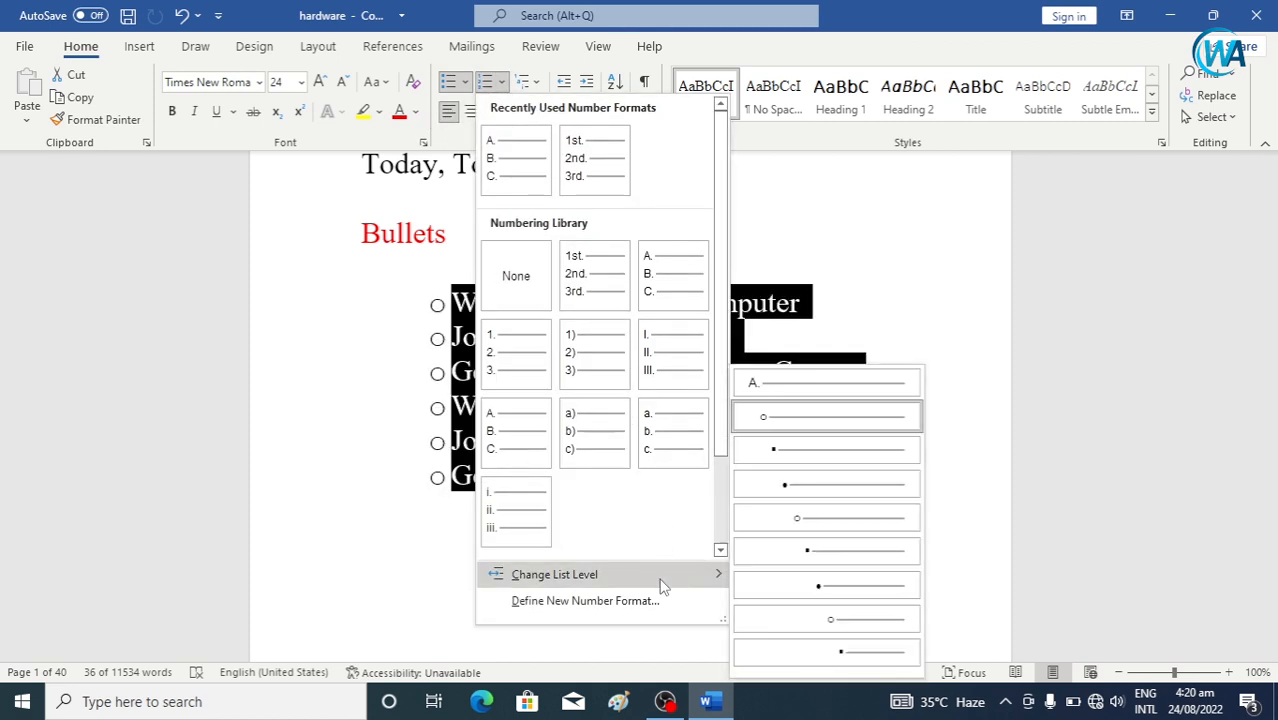
left_click(833, 489)
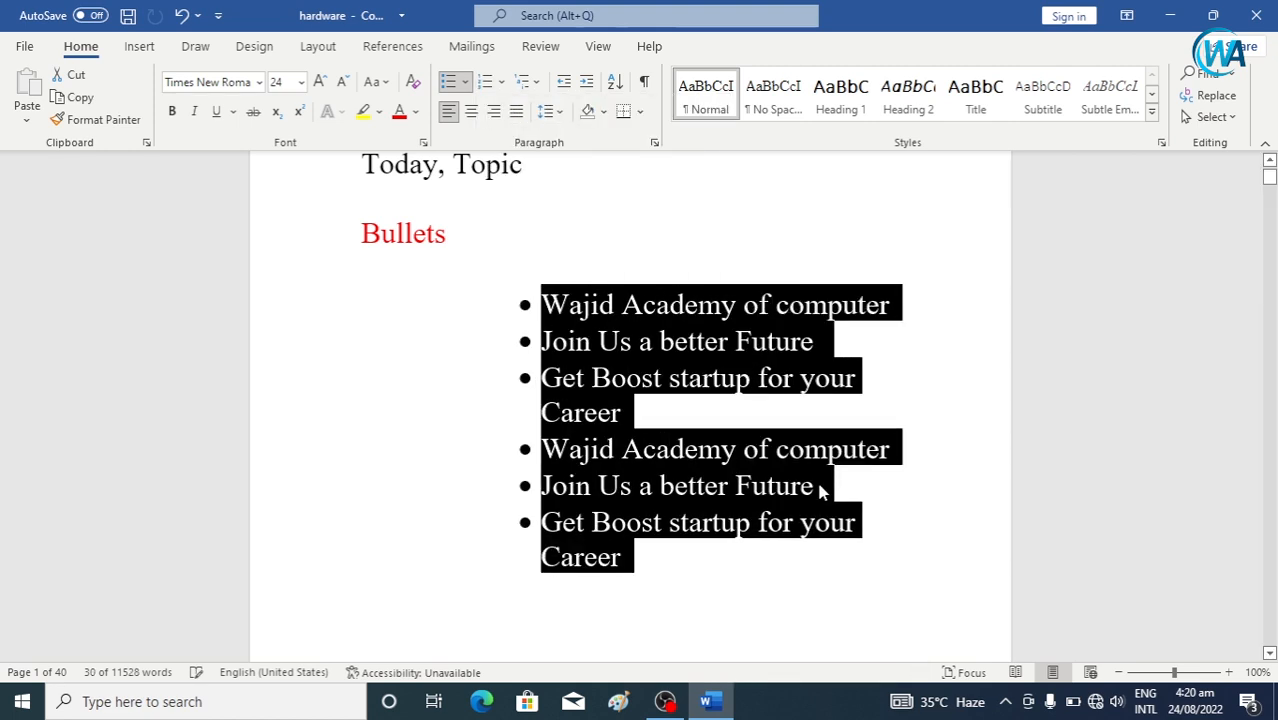
Change the list level of all six lines to the first level with A. lettering.
left_click(502, 83)
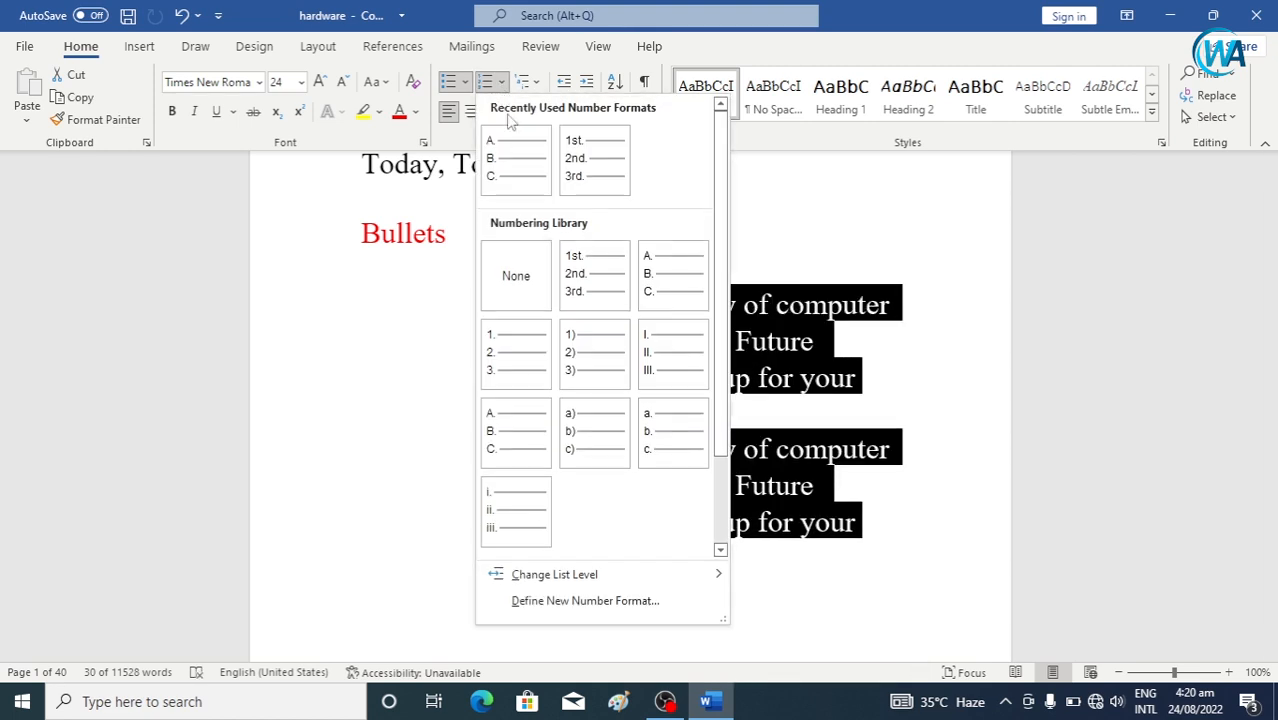
mouse_move(510, 574)
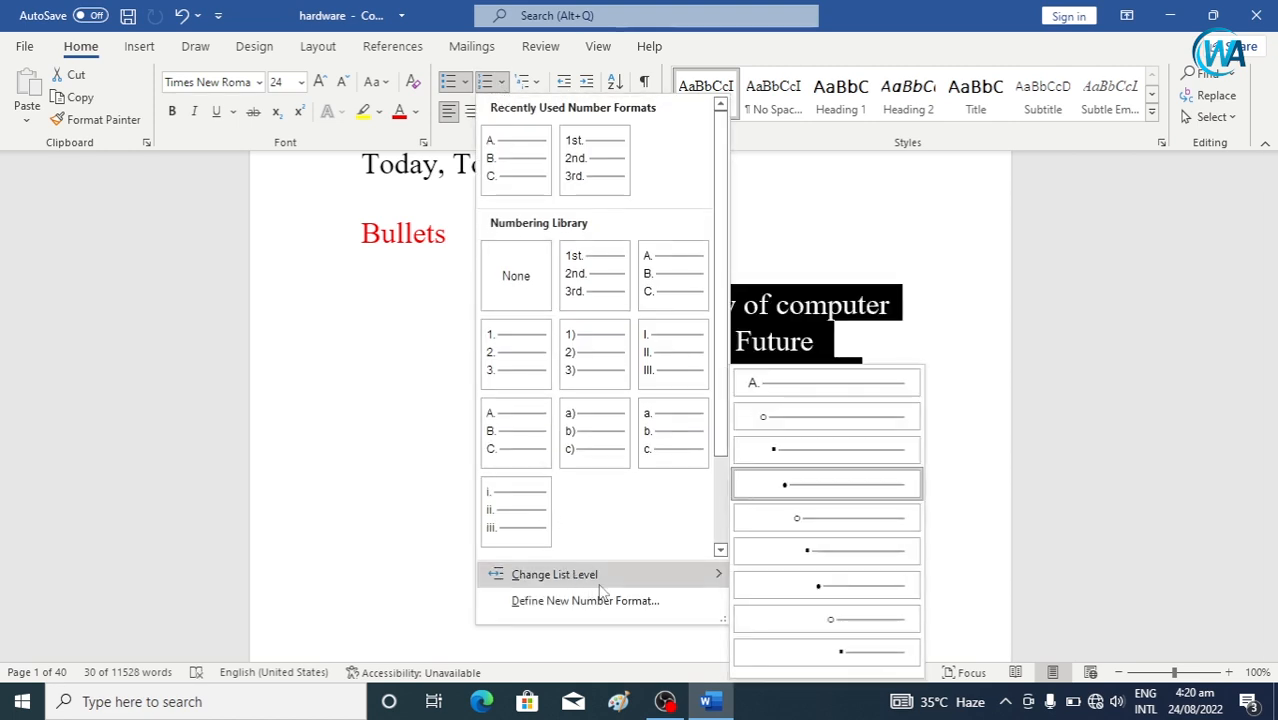
left_click(770, 383)
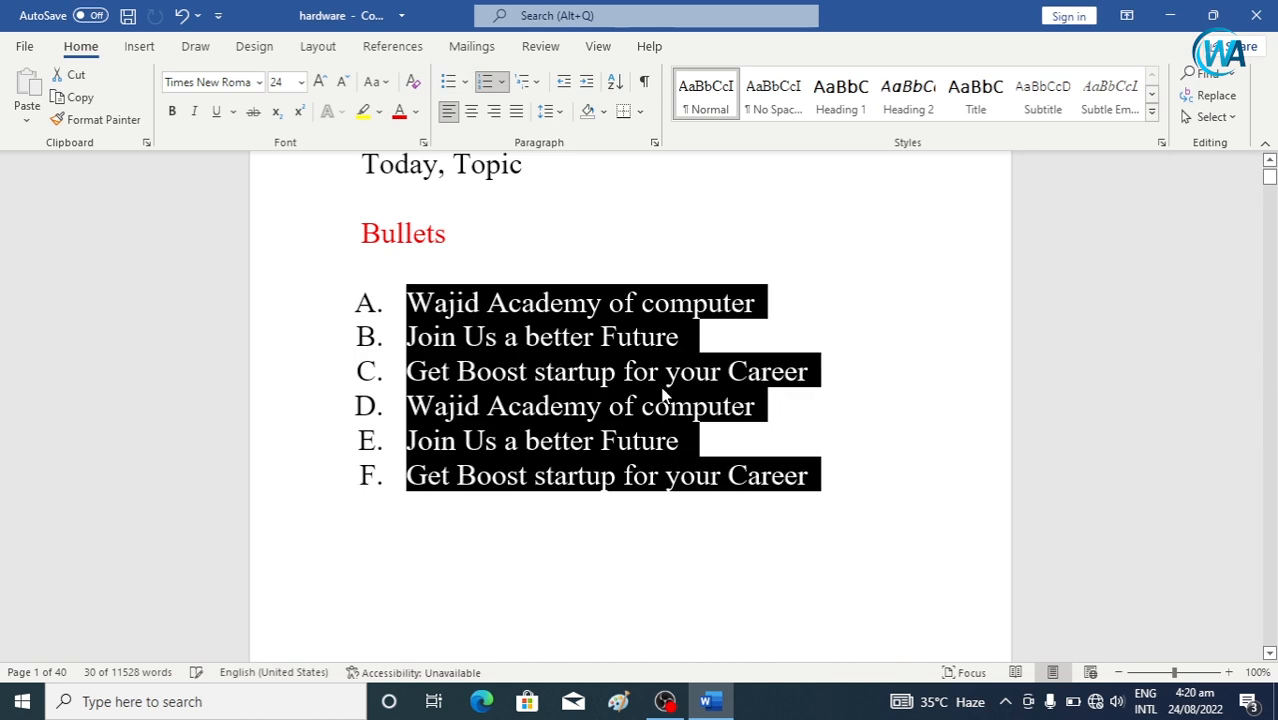
Remove the numbering from the six lines and reapply the A., B., C. format.
left_click(486, 82)
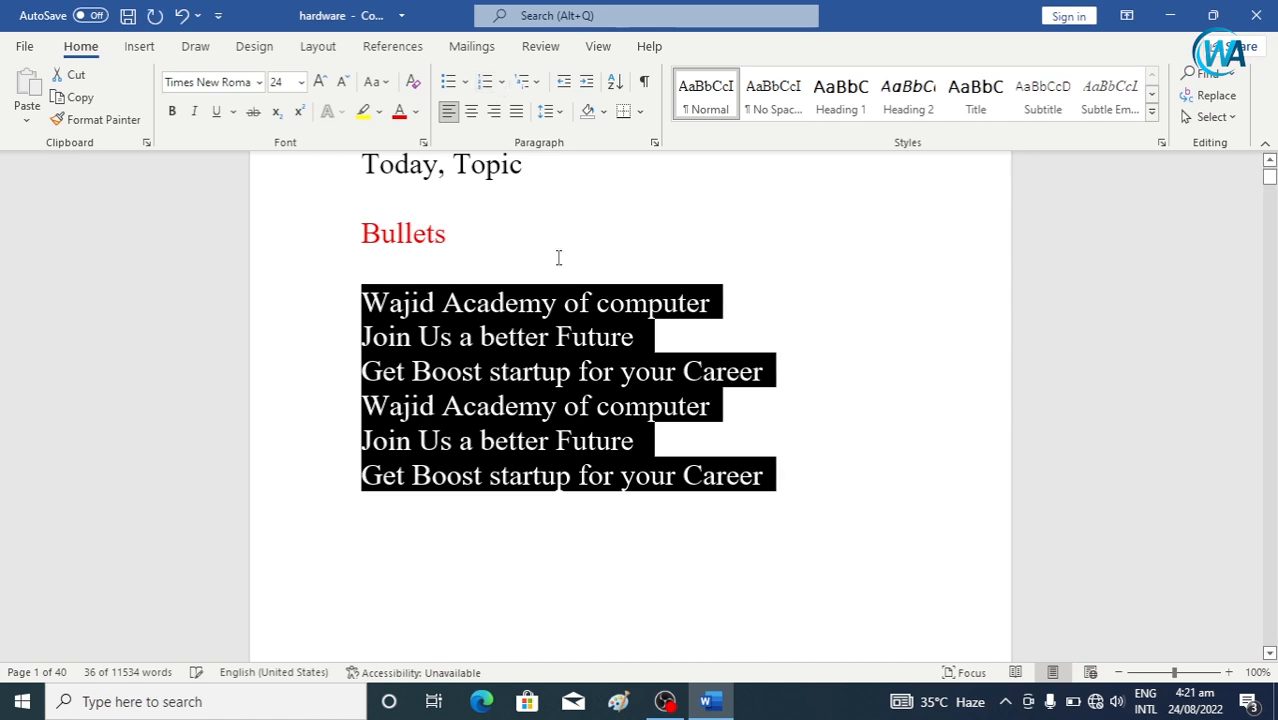
left_click(501, 82)
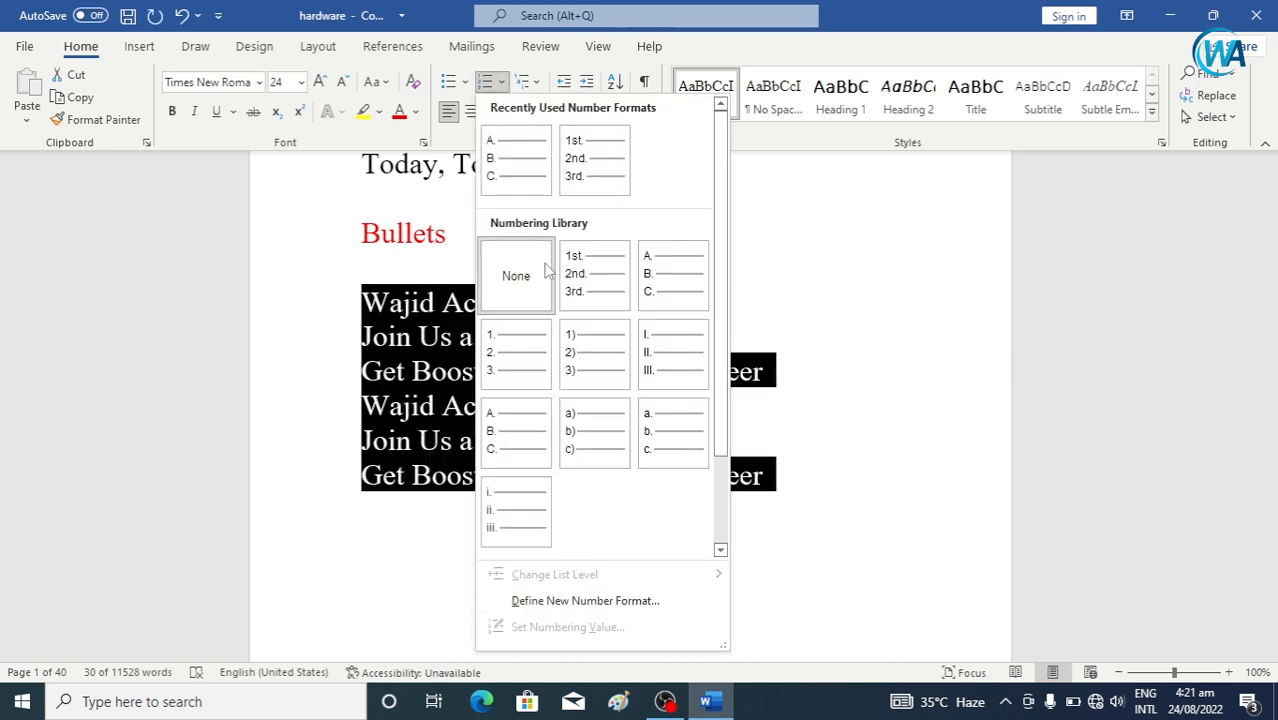
left_click(537, 193)
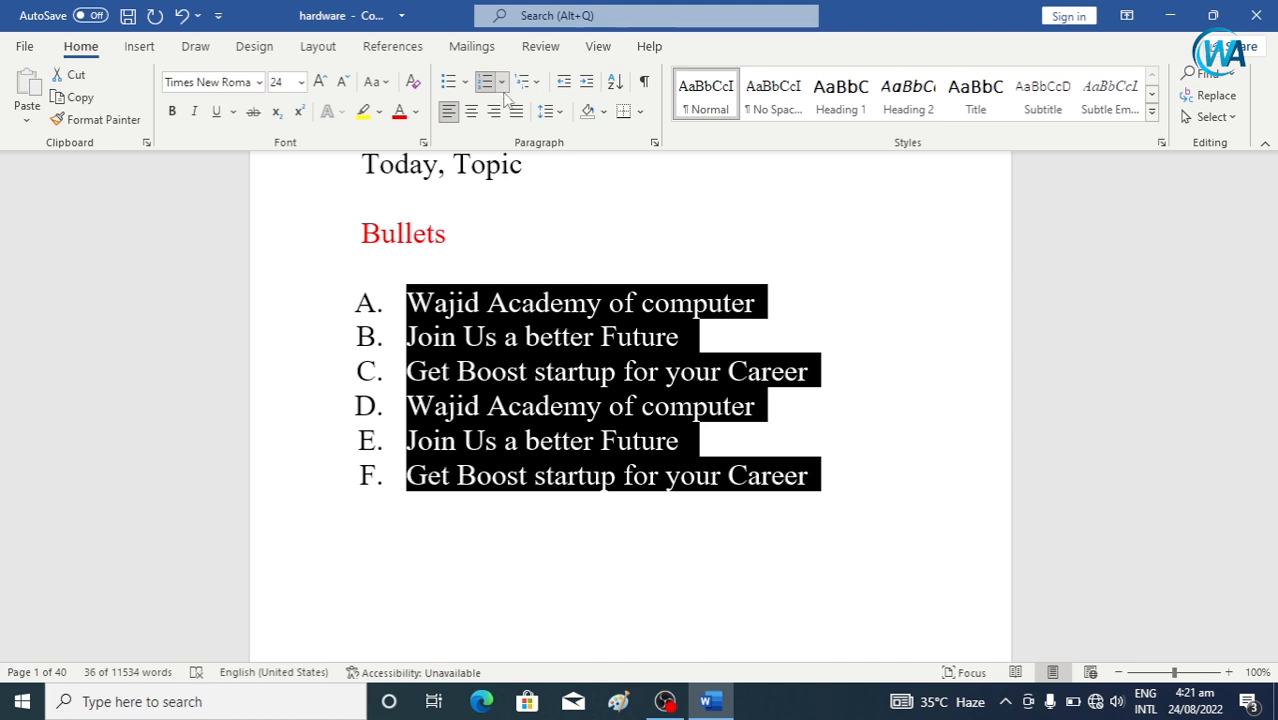
left_click(501, 82)
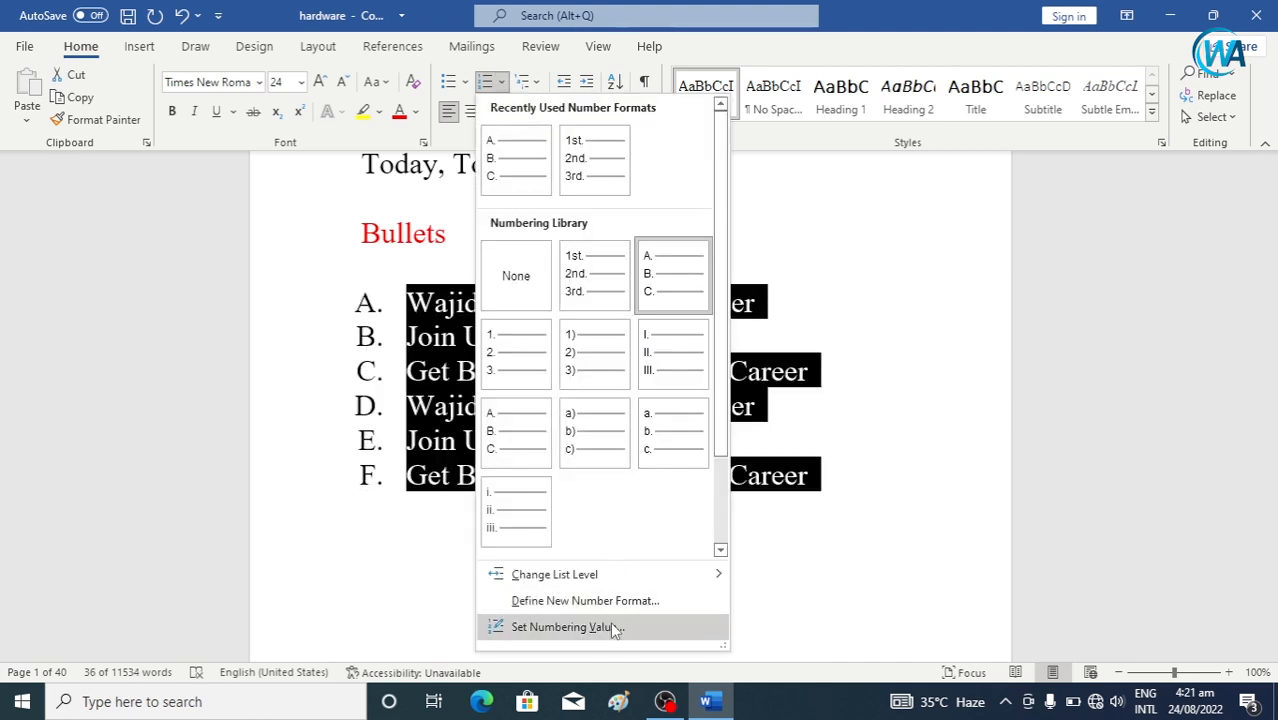
left_click(567, 627)
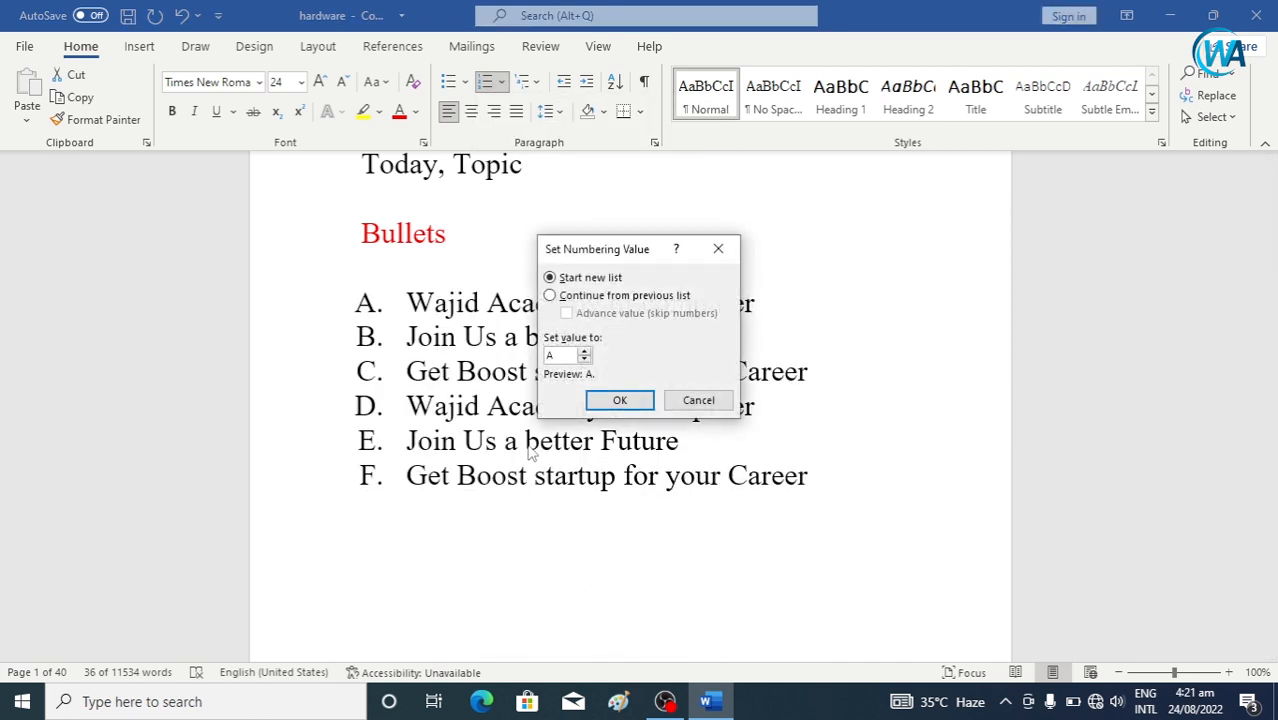
left_click(698, 400)
Start a new list at the fourth line with the numbering value set to A.
left_click(404, 410)
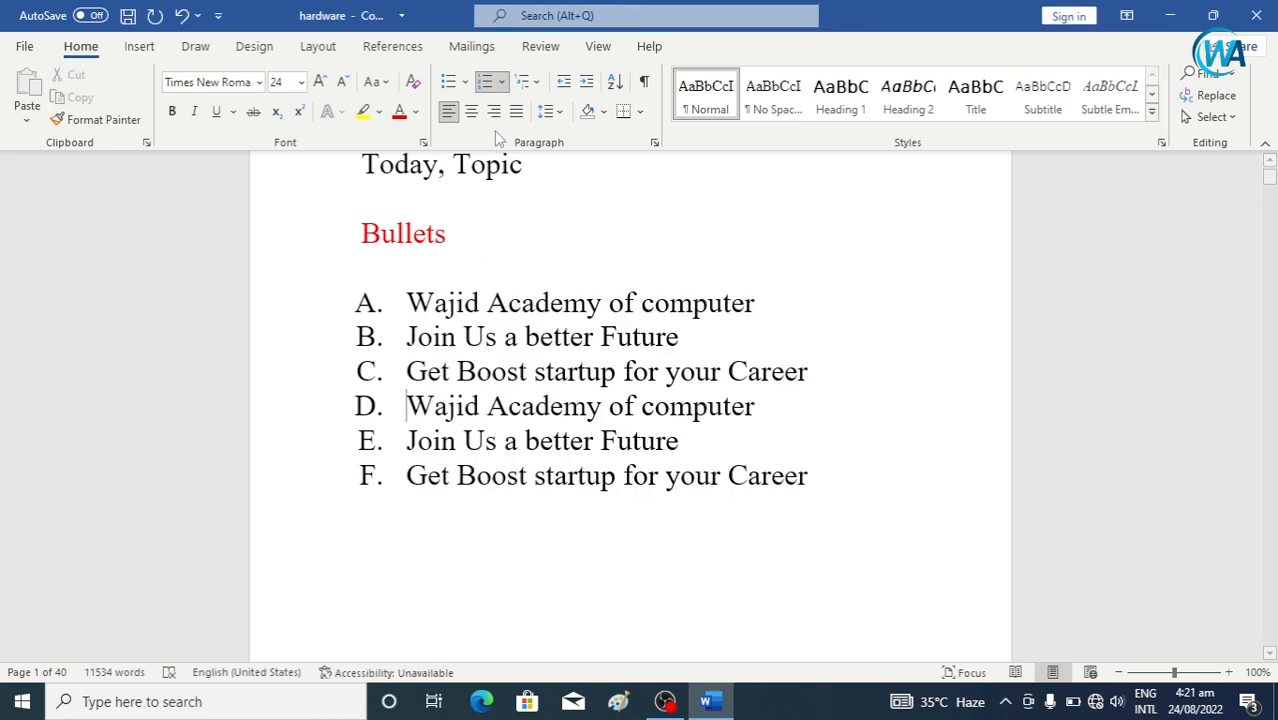
left_click(503, 82)
left_click(565, 624)
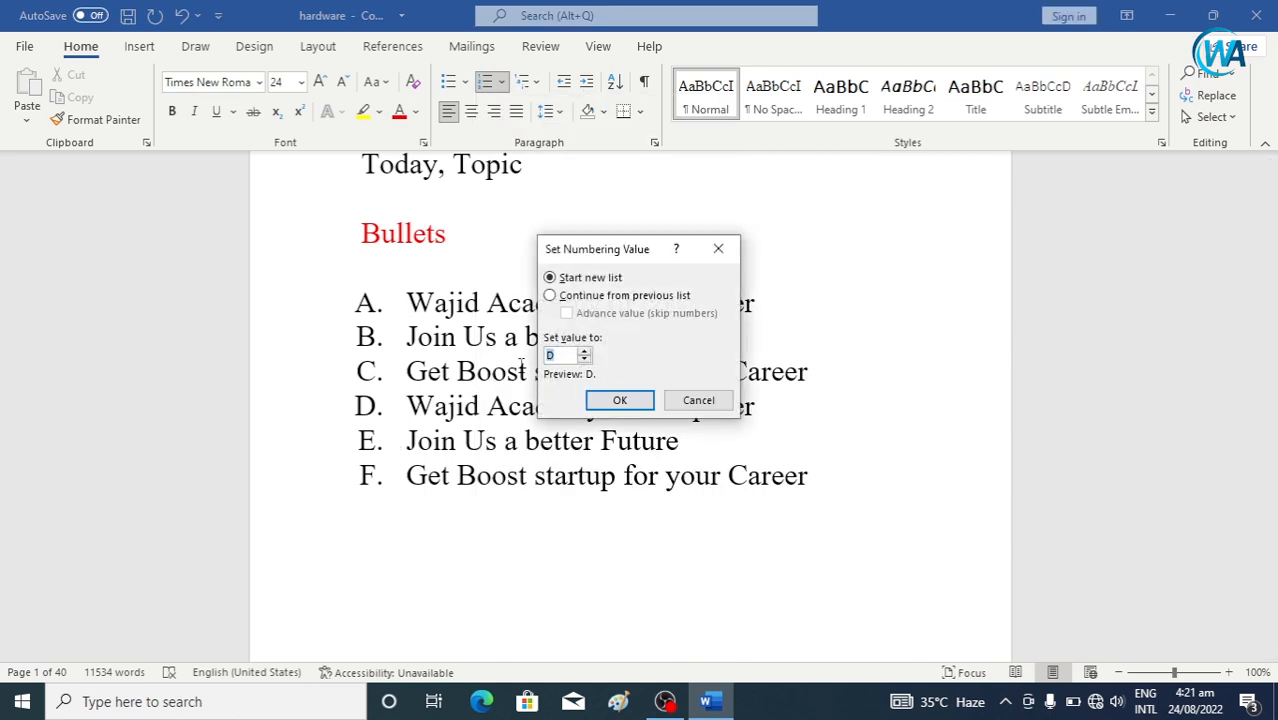
type("a")
left_click(620, 400)
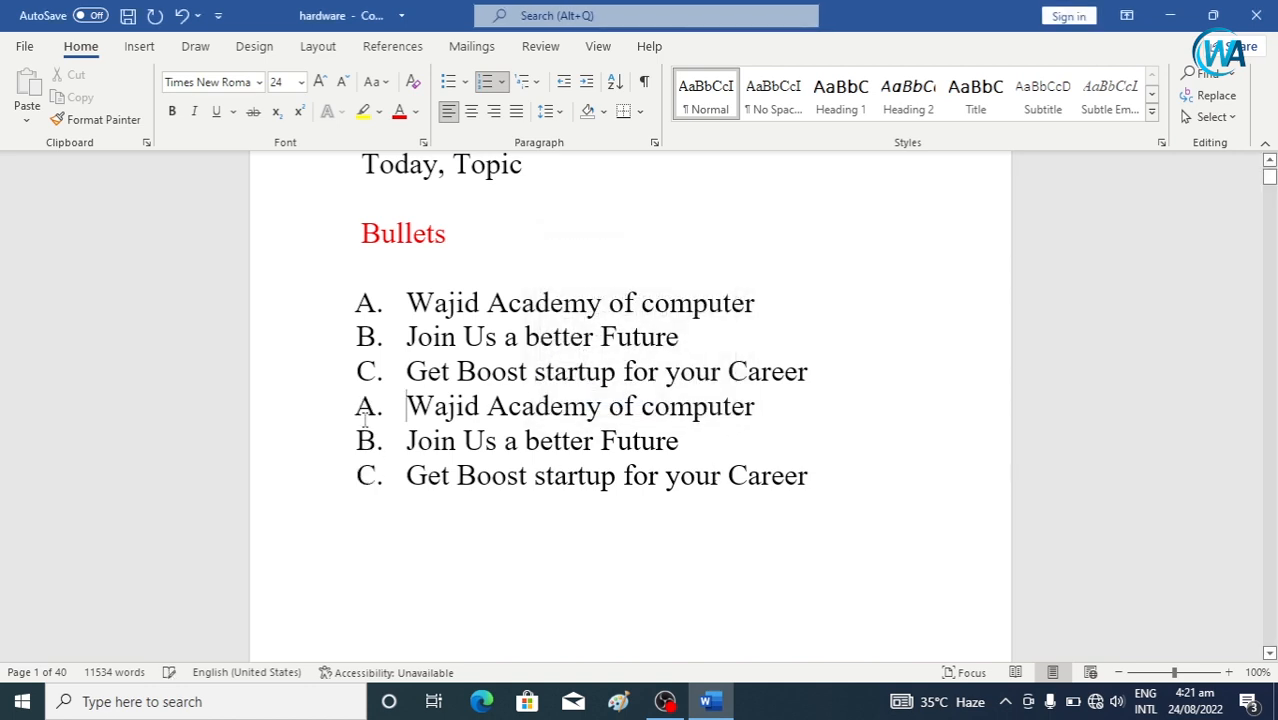
Set the numbering value of the fourth line to Y as the start of a new list.
left_click(500, 82)
left_click(637, 626)
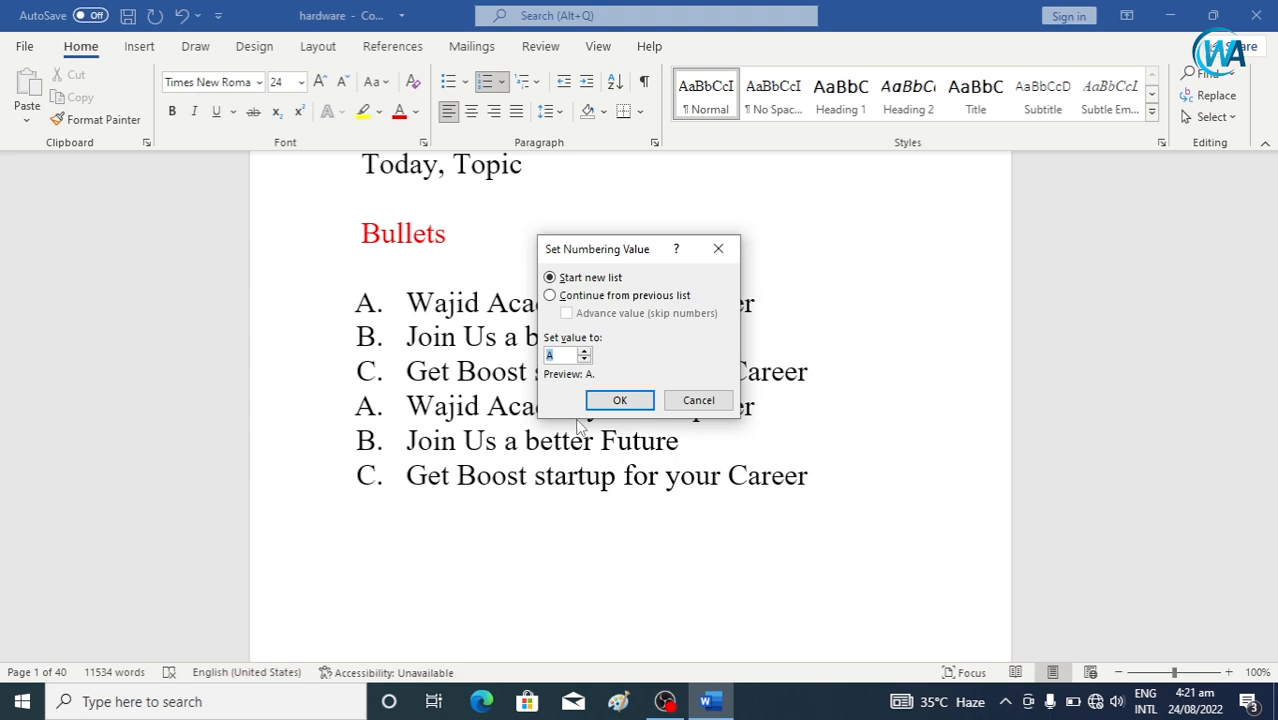
type("y")
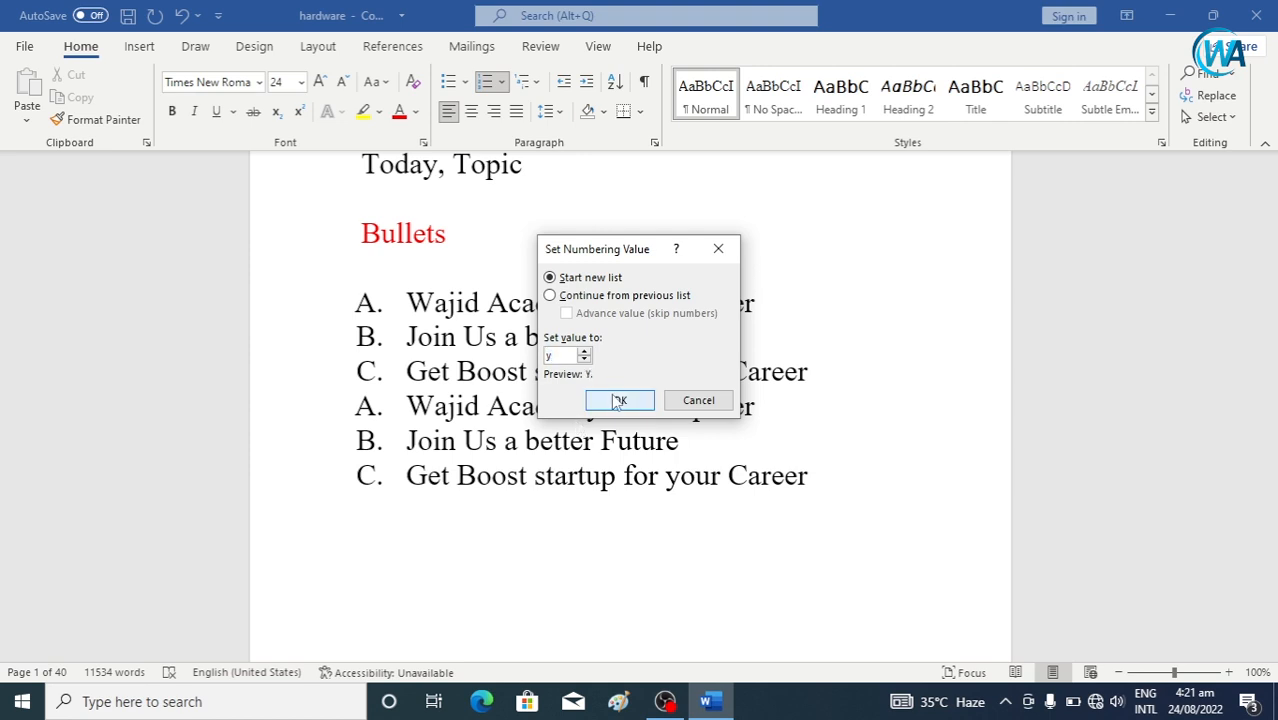
left_click(617, 400)
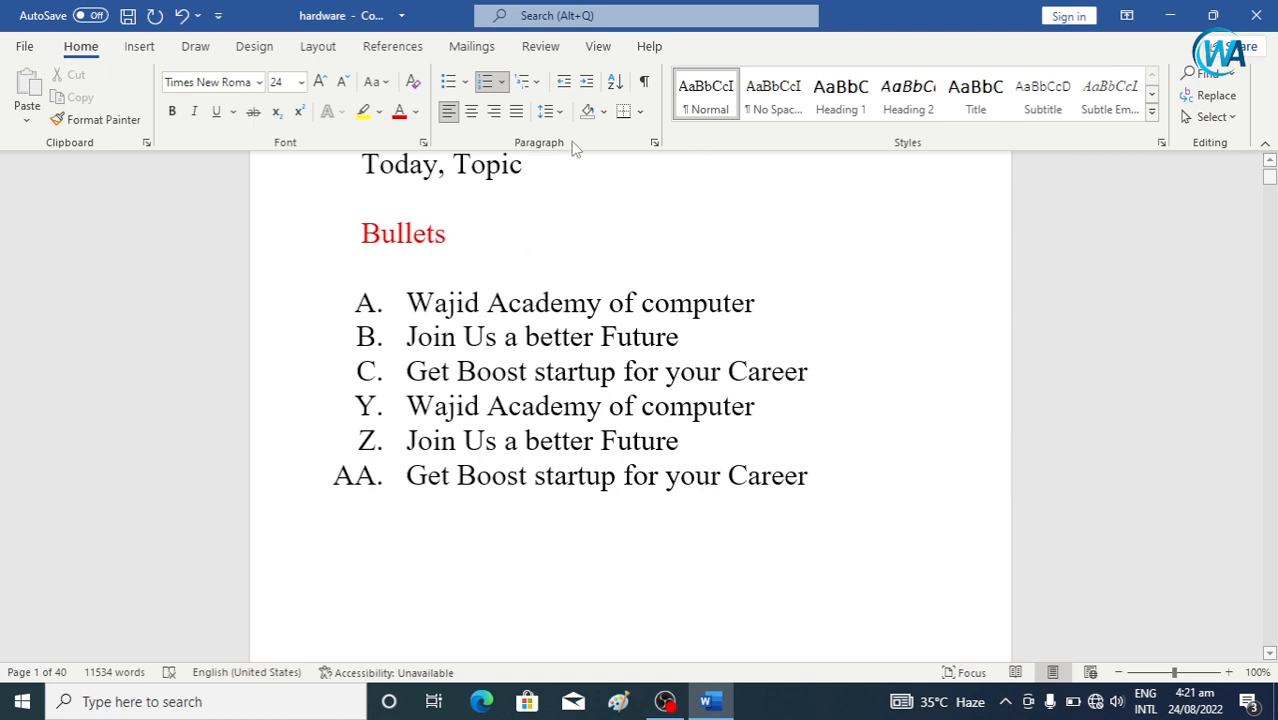
Set the starting numbering value of the second list, at the fourth line, to J.
left_click(502, 82)
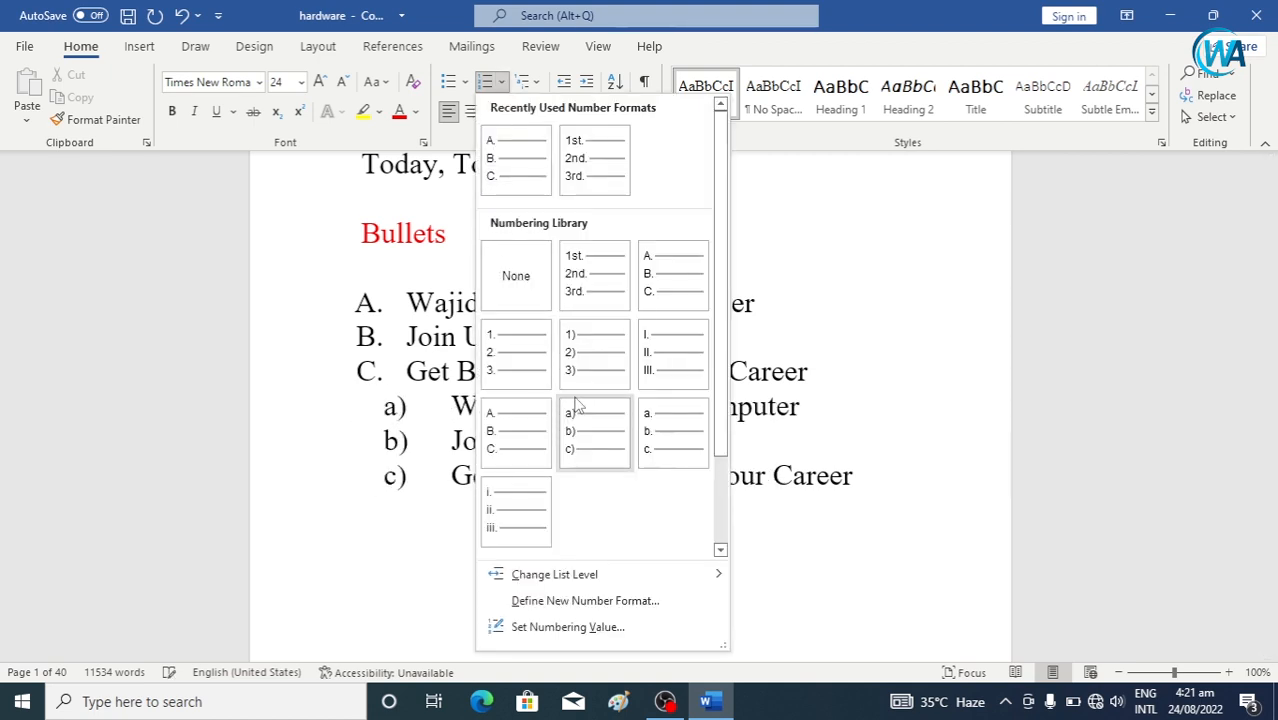
left_click(560, 626)
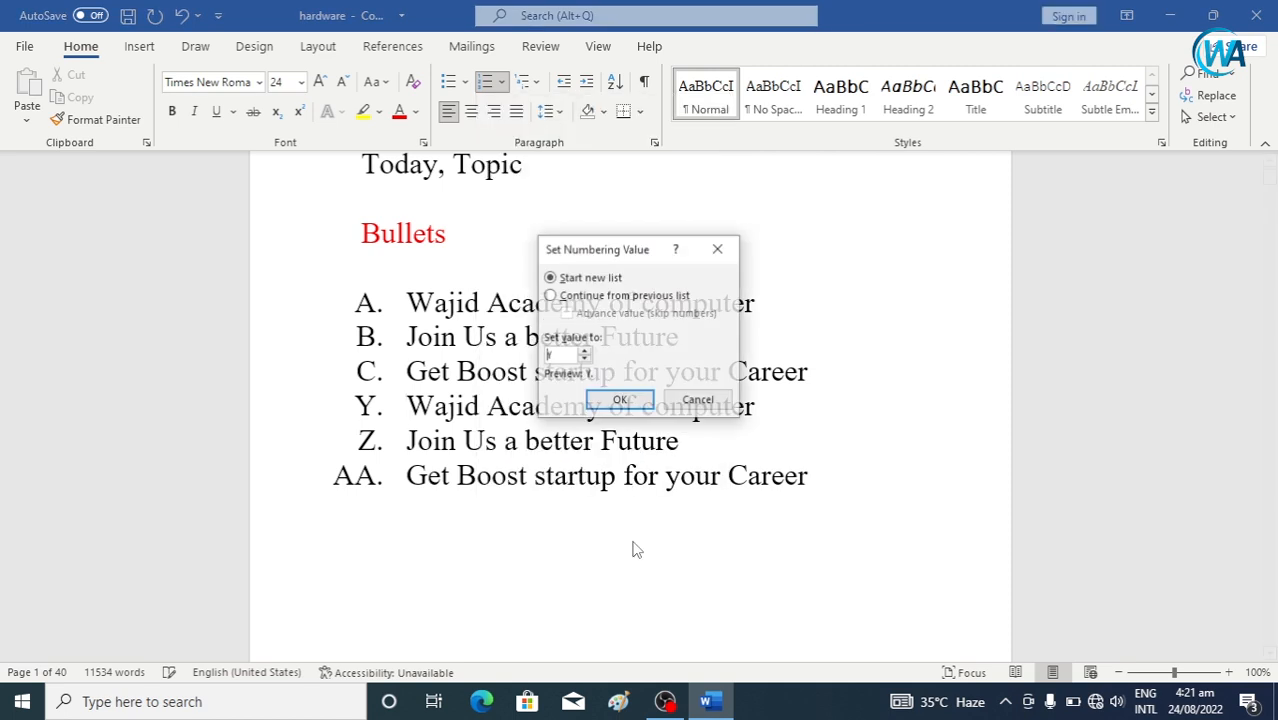
double_click(566, 354)
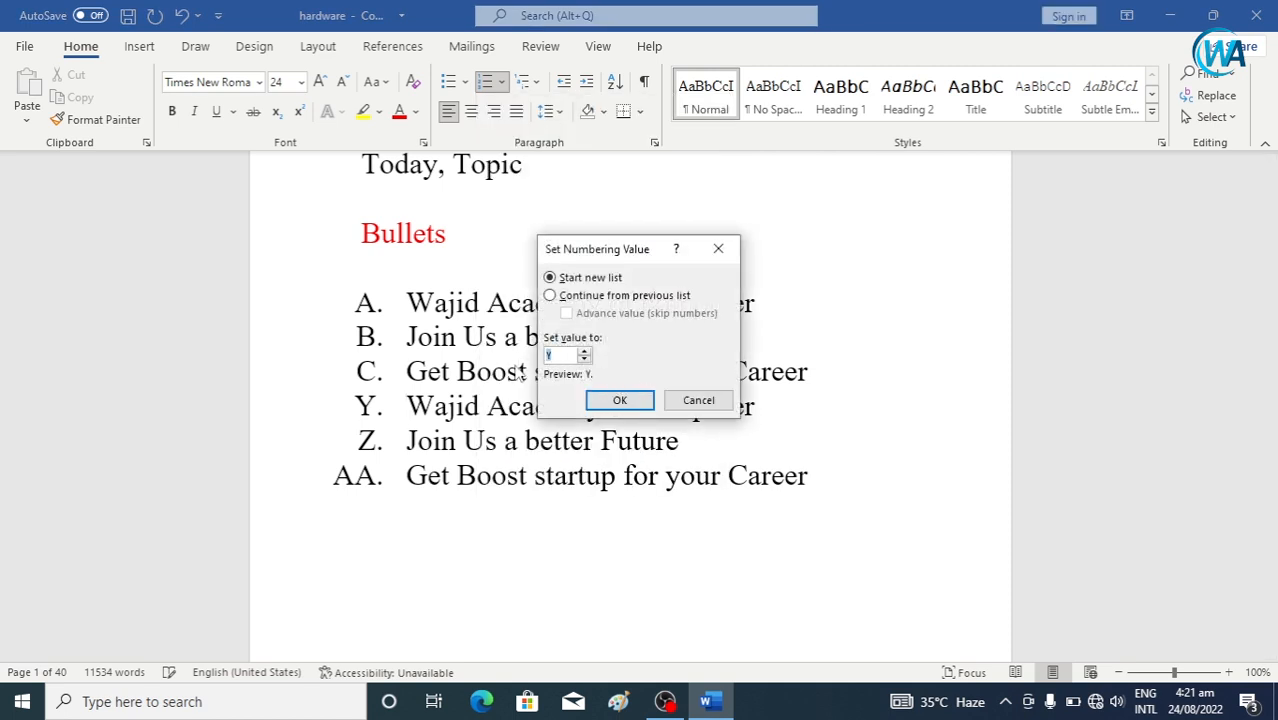
left_click(619, 400)
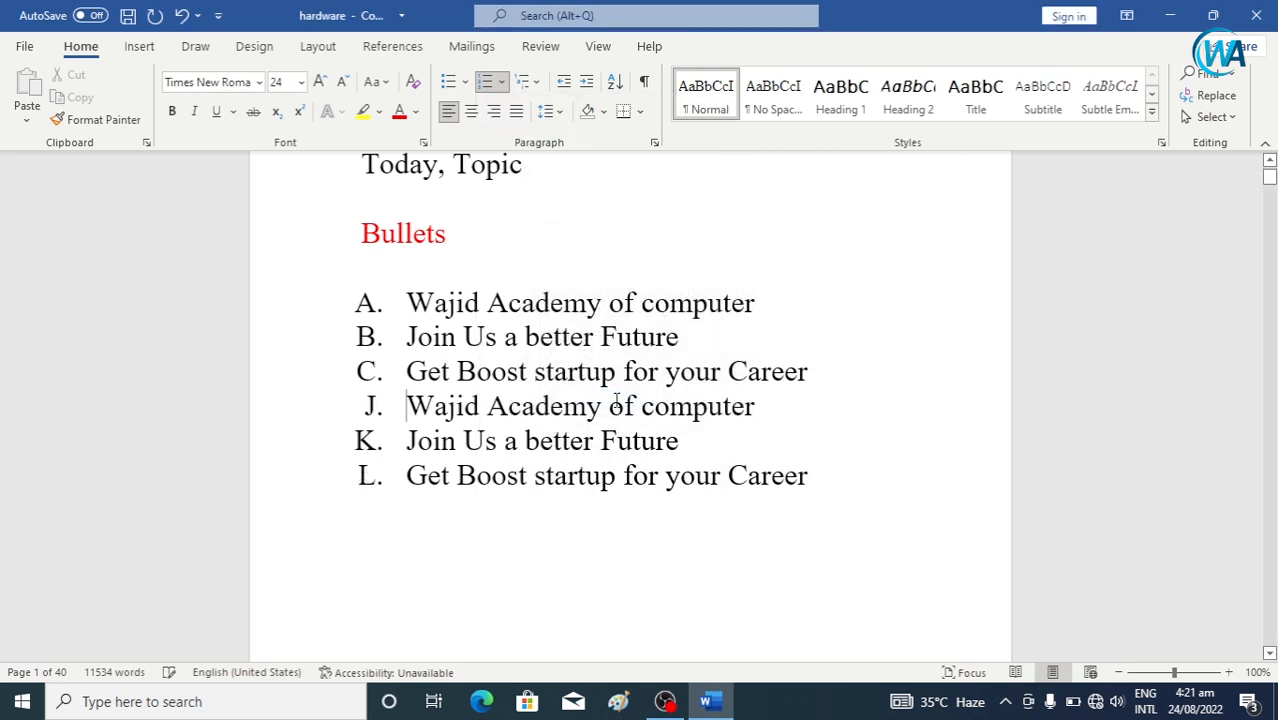
left_click(407, 406)
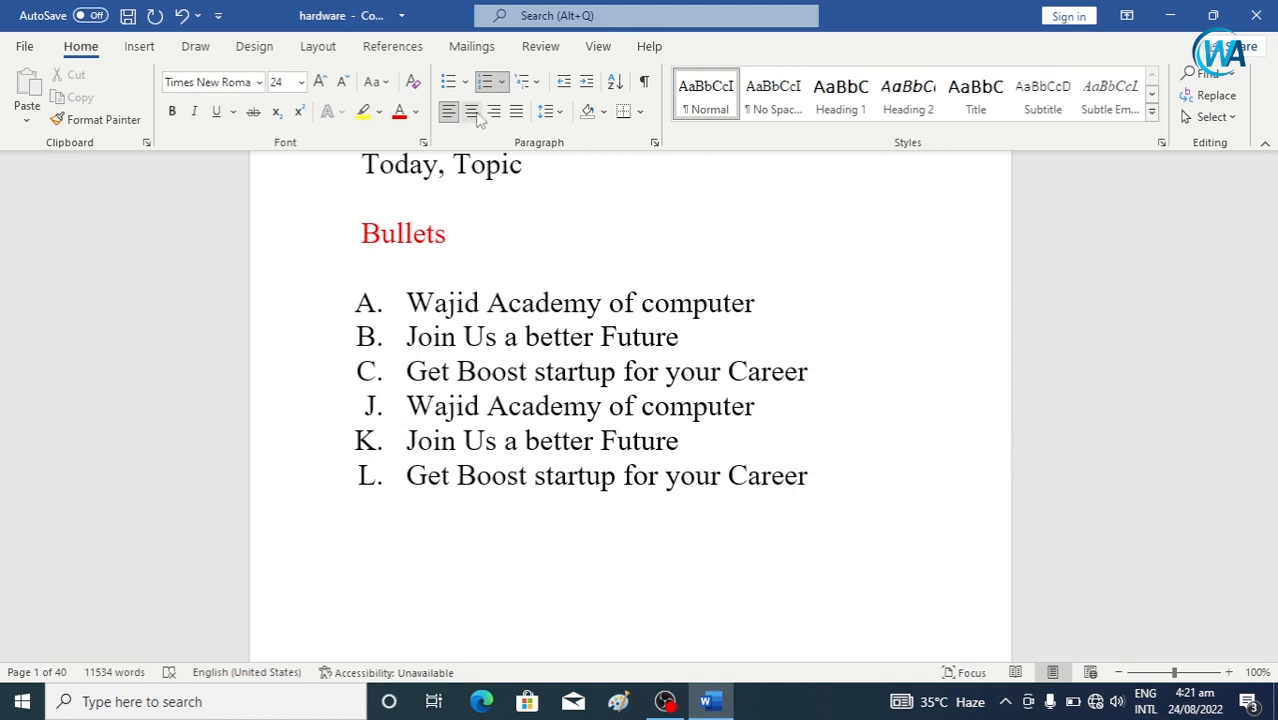
left_click(501, 81)
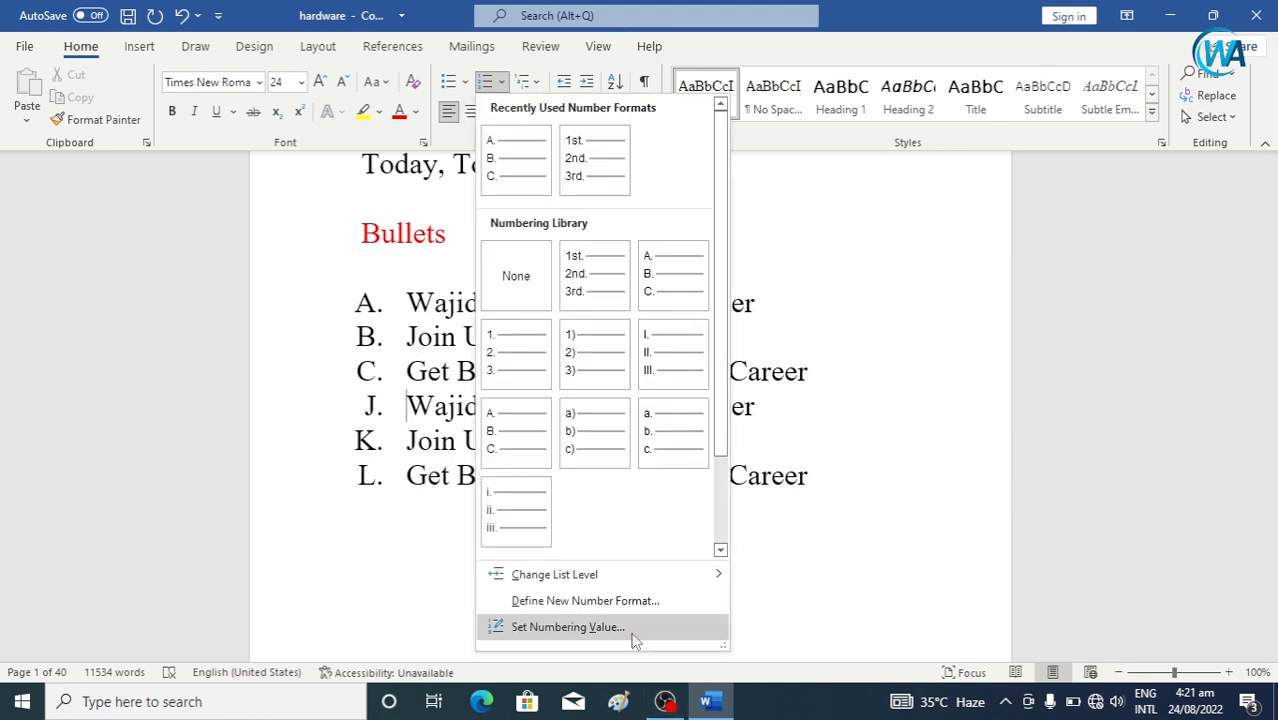
left_click(766, 340)
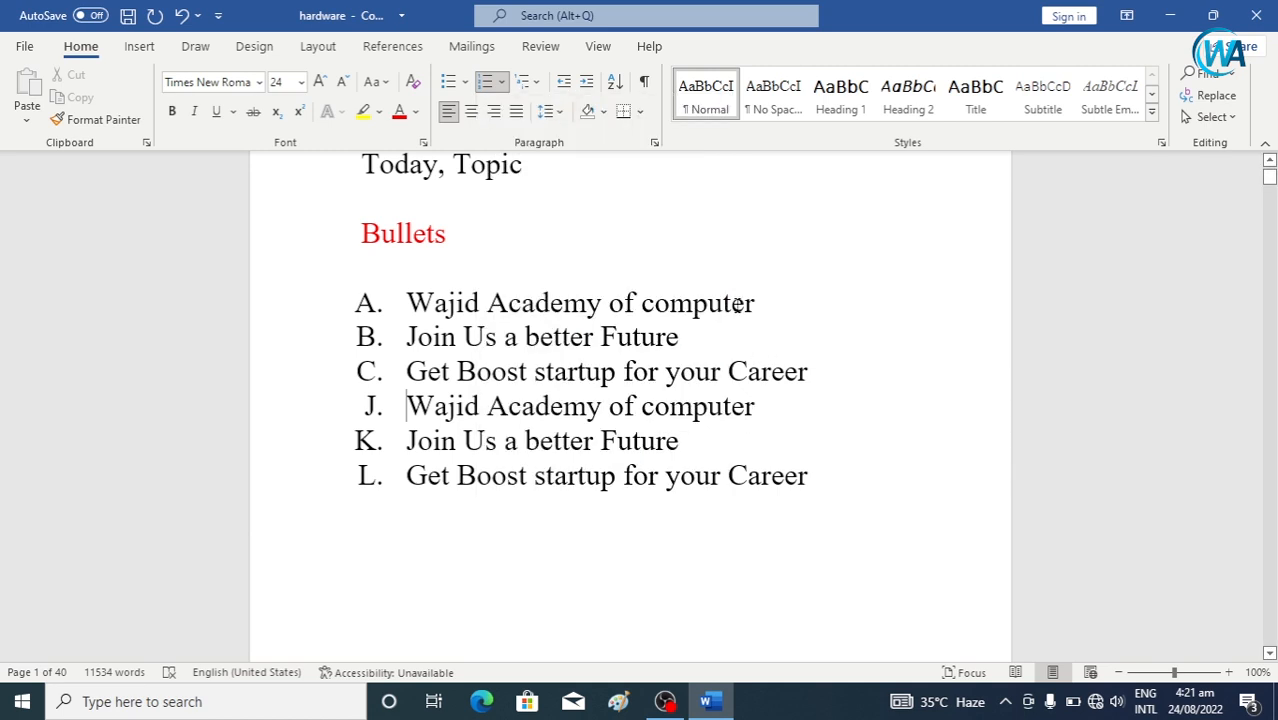
left_click(501, 81)
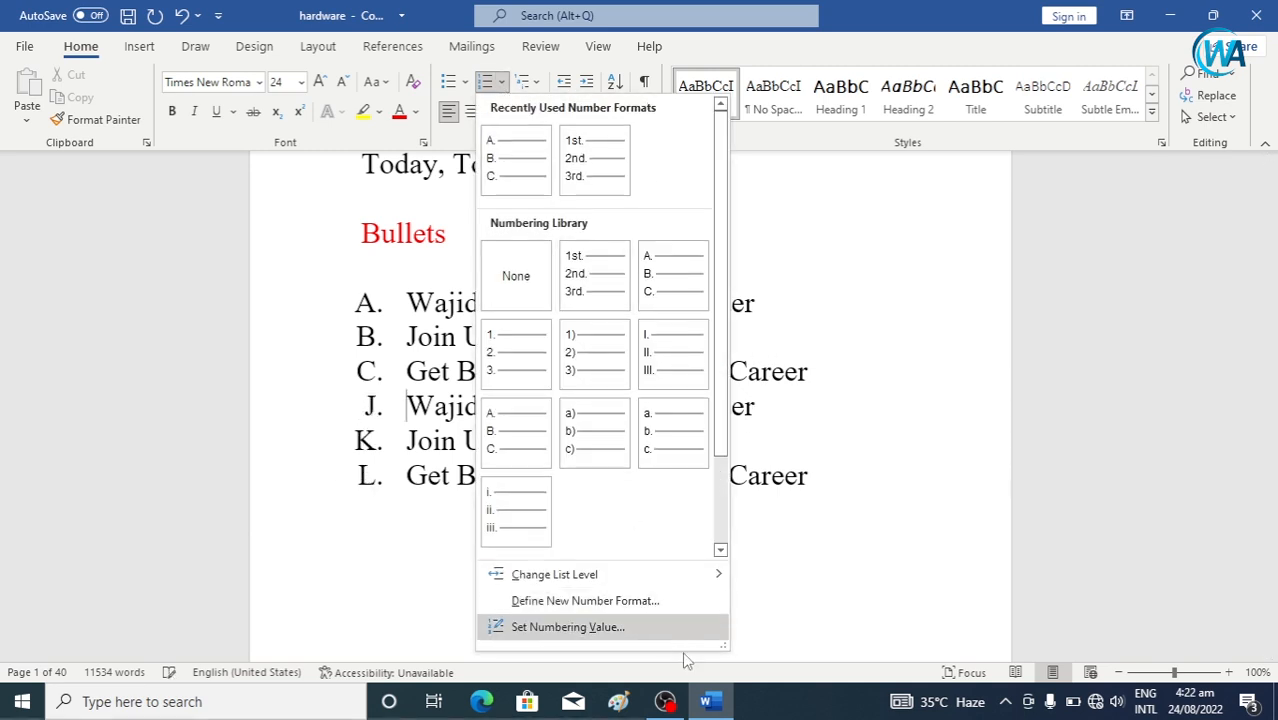
left_click(830, 440)
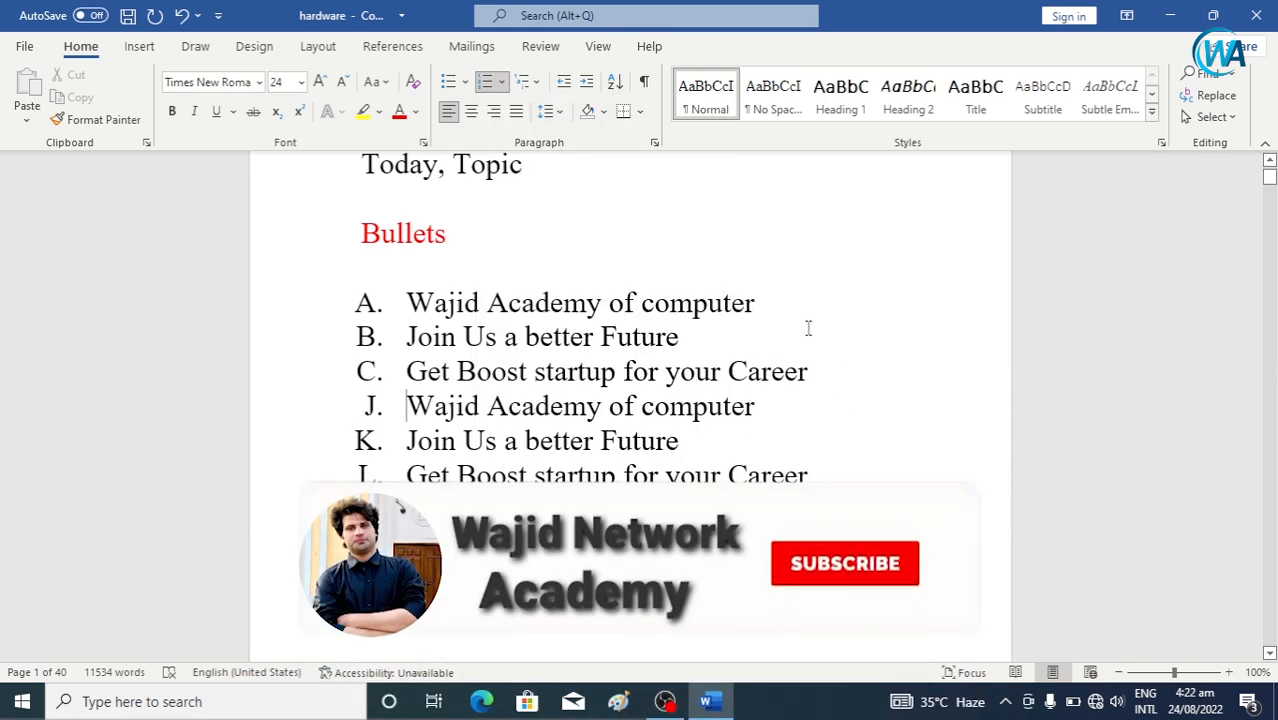
left_click(536, 84)
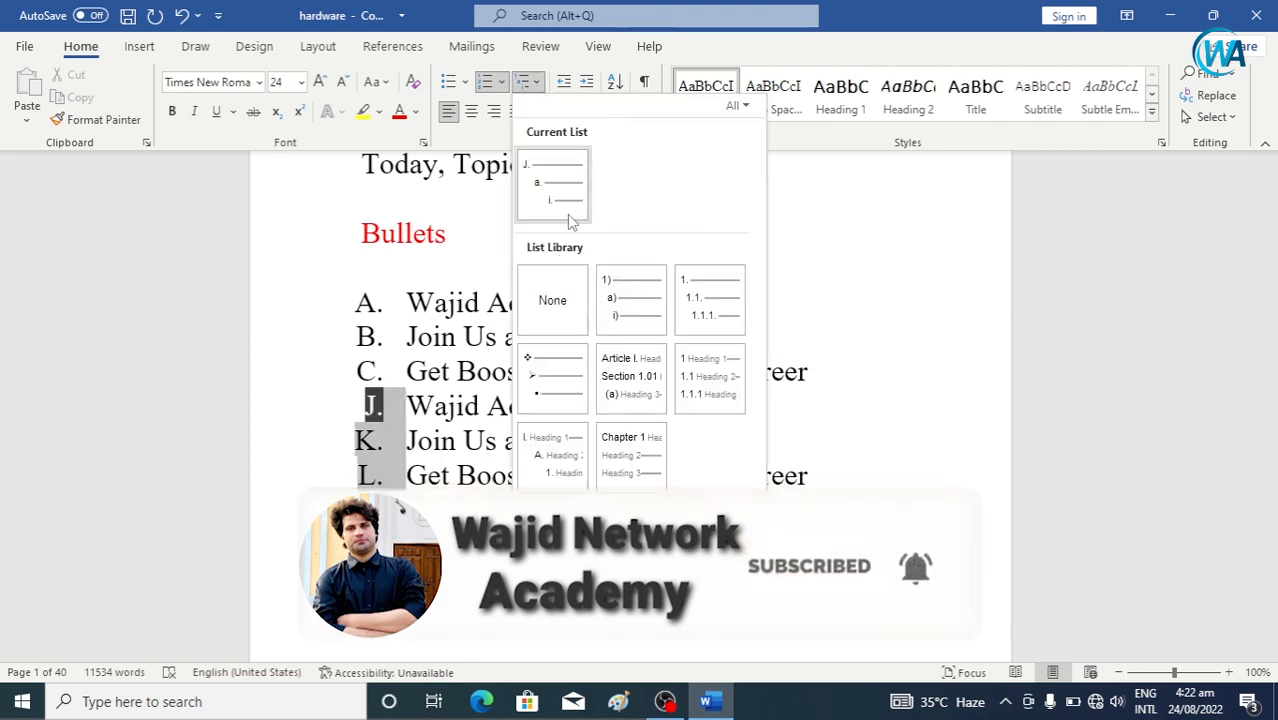
left_click(832, 192)
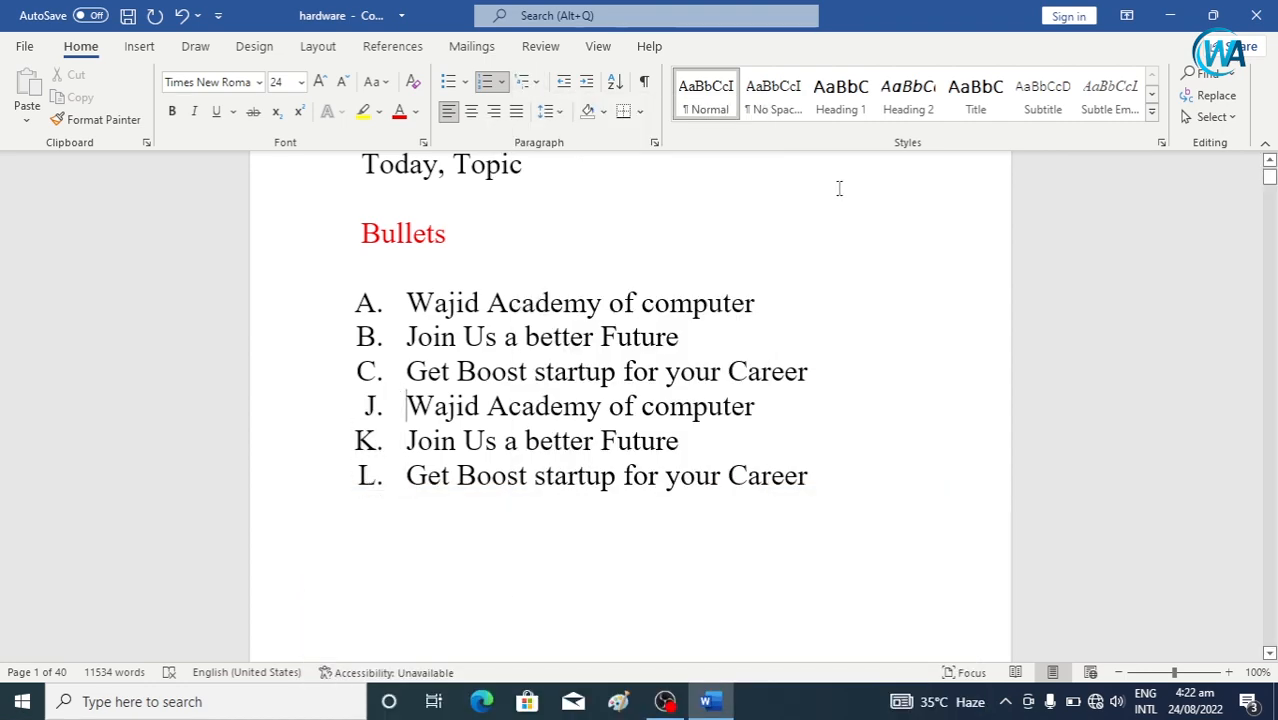
Apply the current list's multilevel format to all six lines and place the cursor at the end of the first line.
left_click_drag(395, 290, 815, 478)
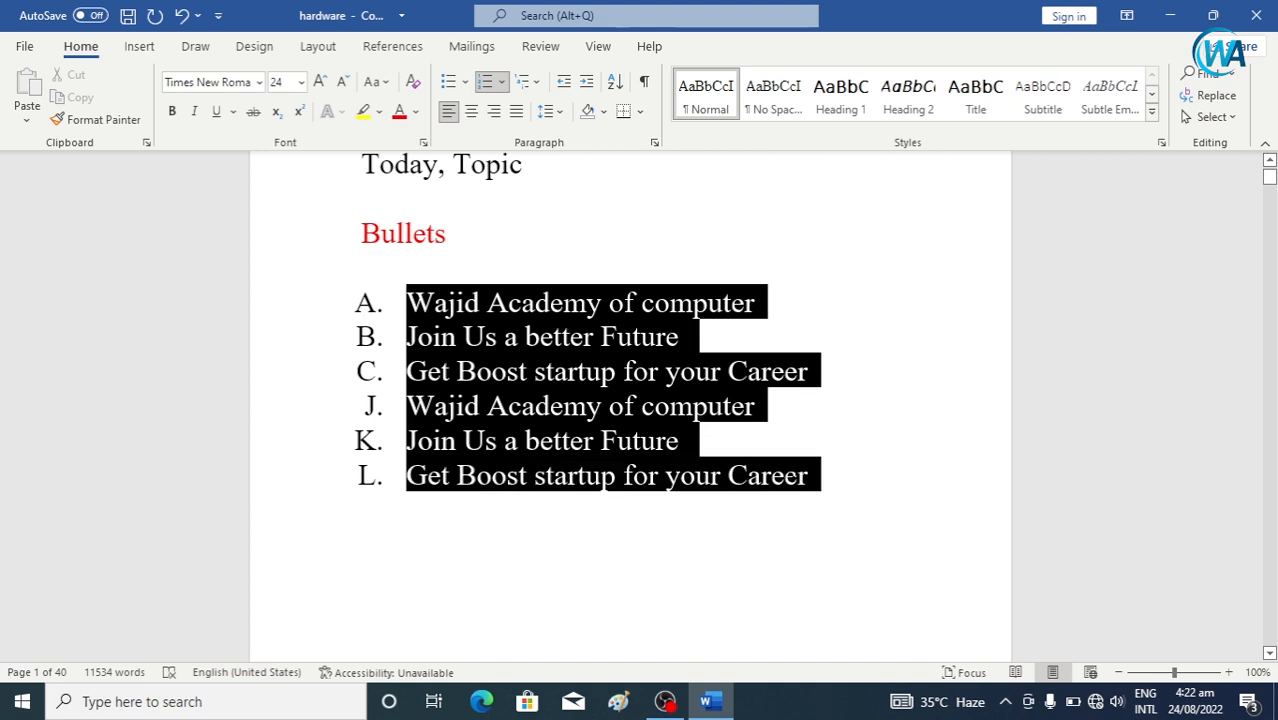
left_click(536, 82)
left_click(570, 185)
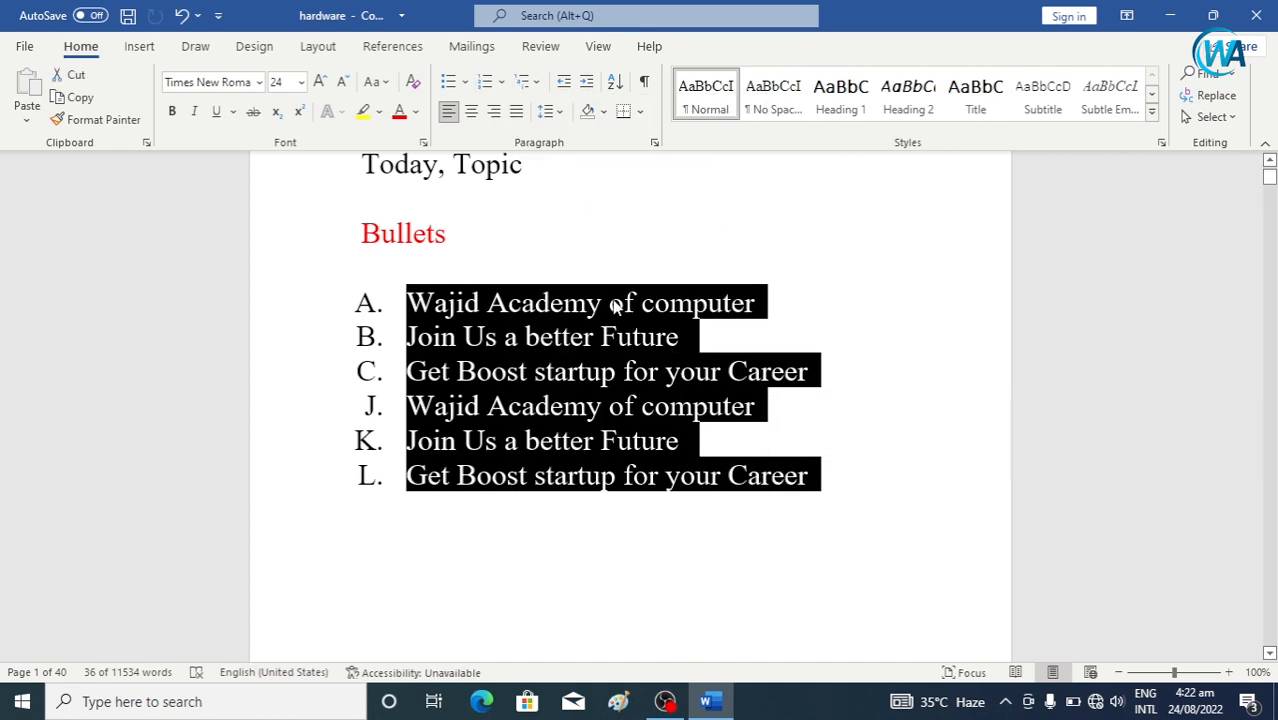
left_click(785, 315)
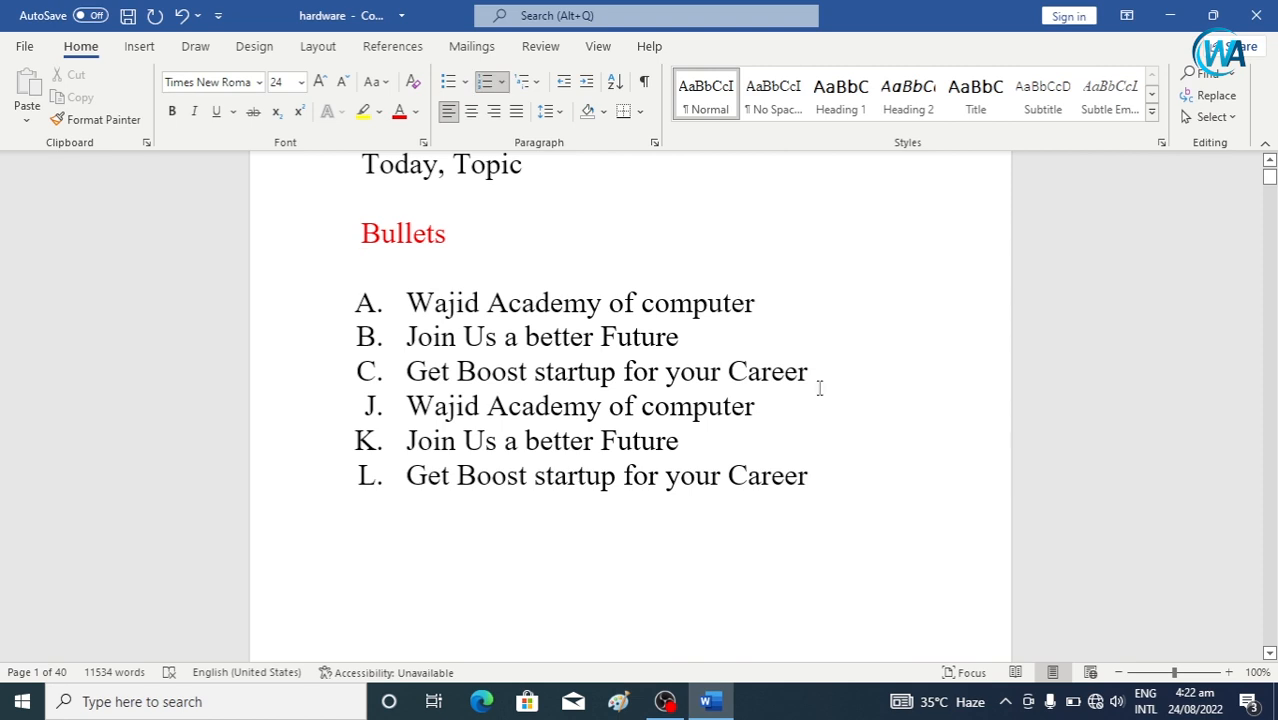
Add two second-level items, "Jkjah" and "hkjas", lettered a. and b. under the first line of the list.
key("Return")
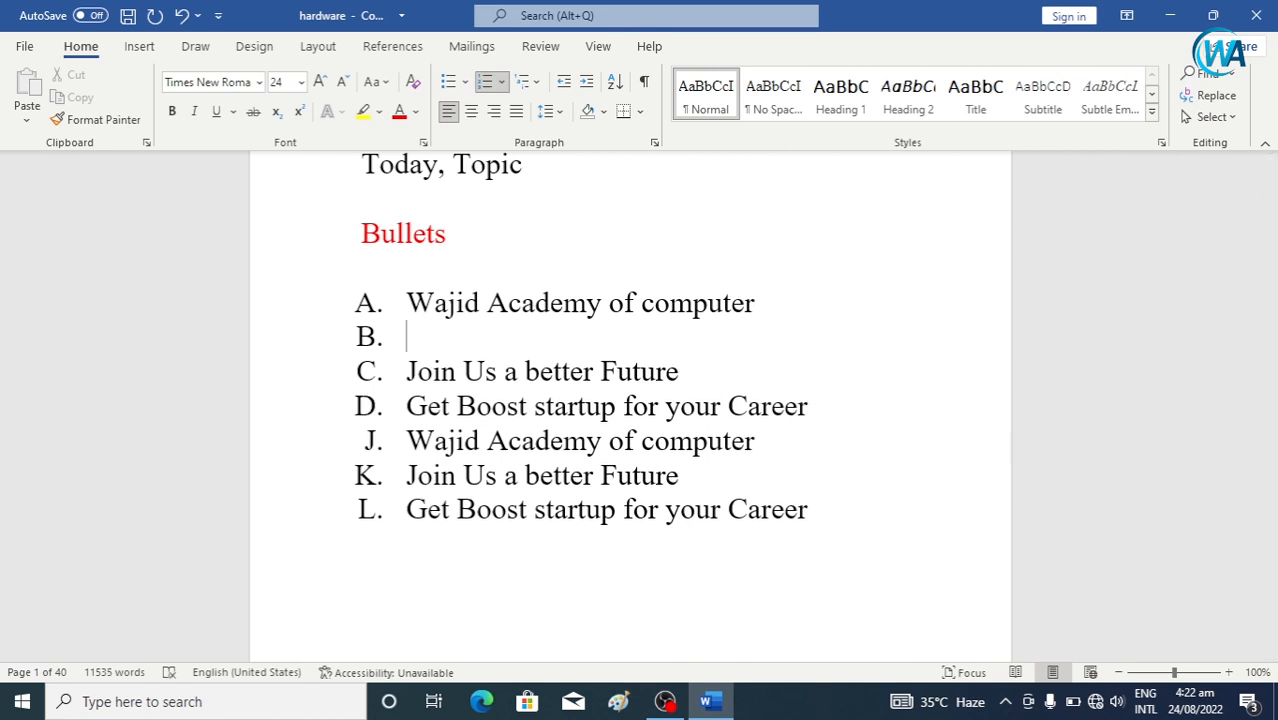
key("Tab")
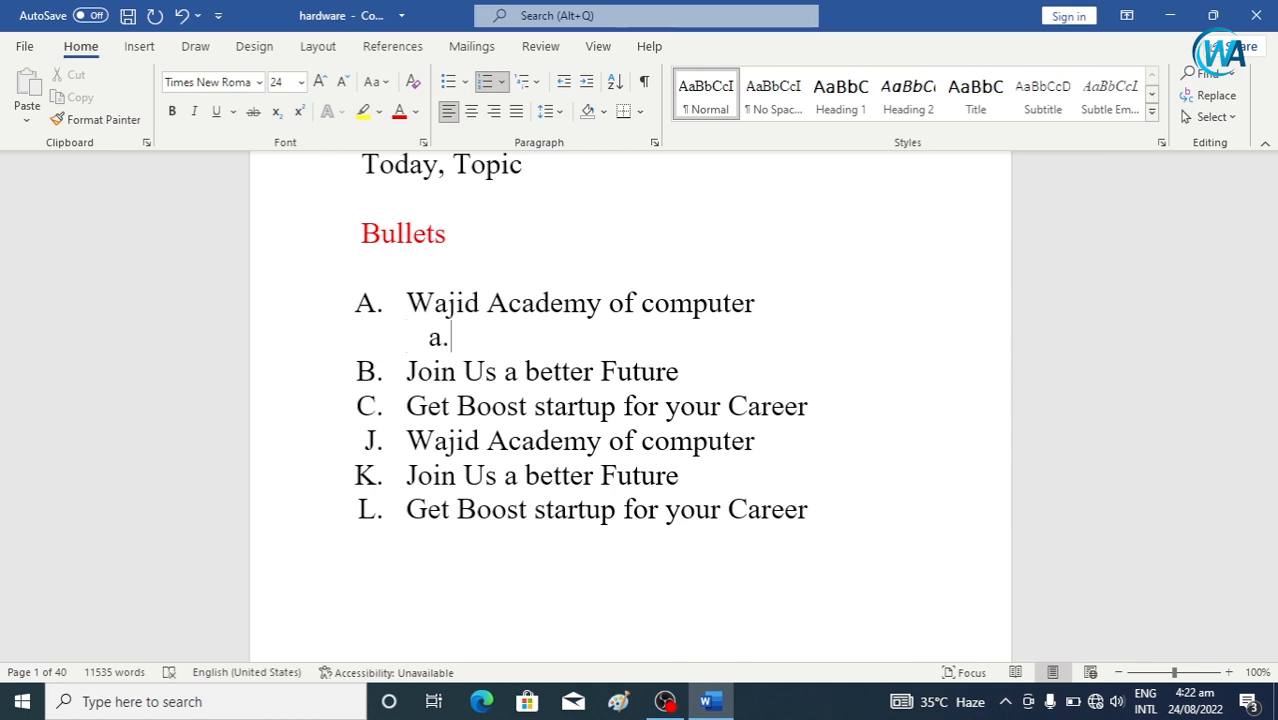
type("w")
key("BackSpace")
type("jkjah")
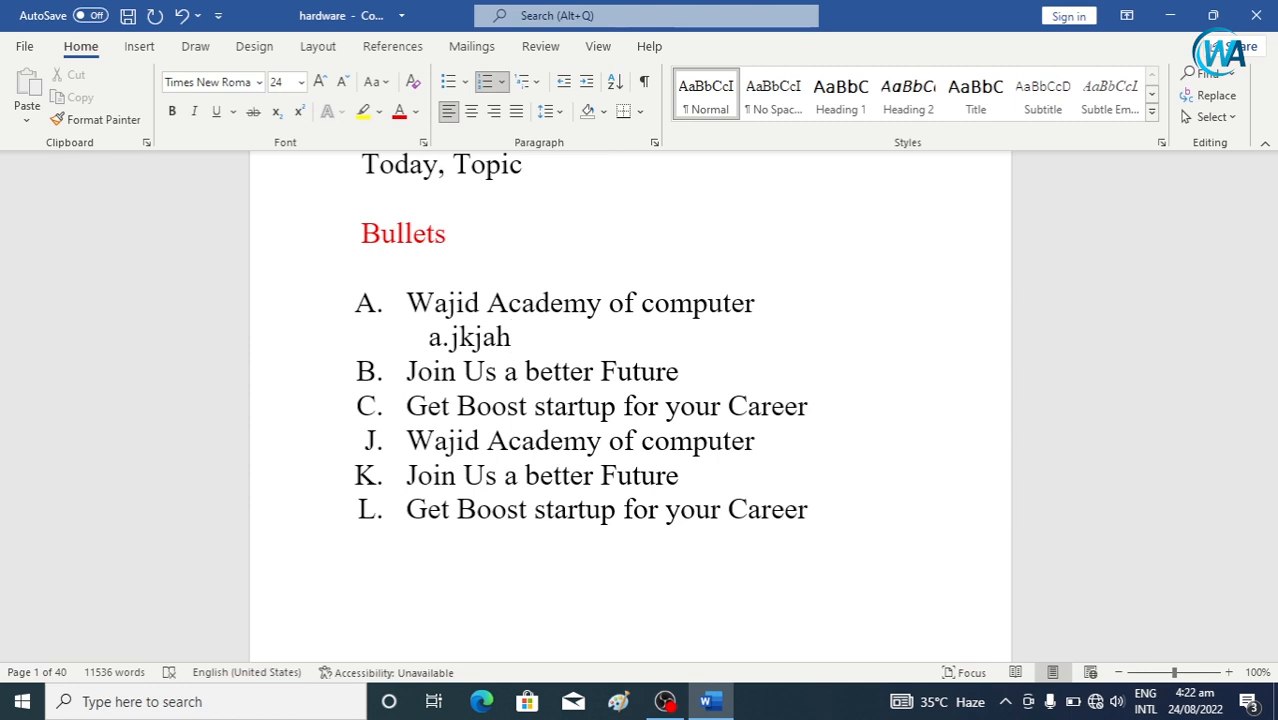
key("Return")
type("hkjas")
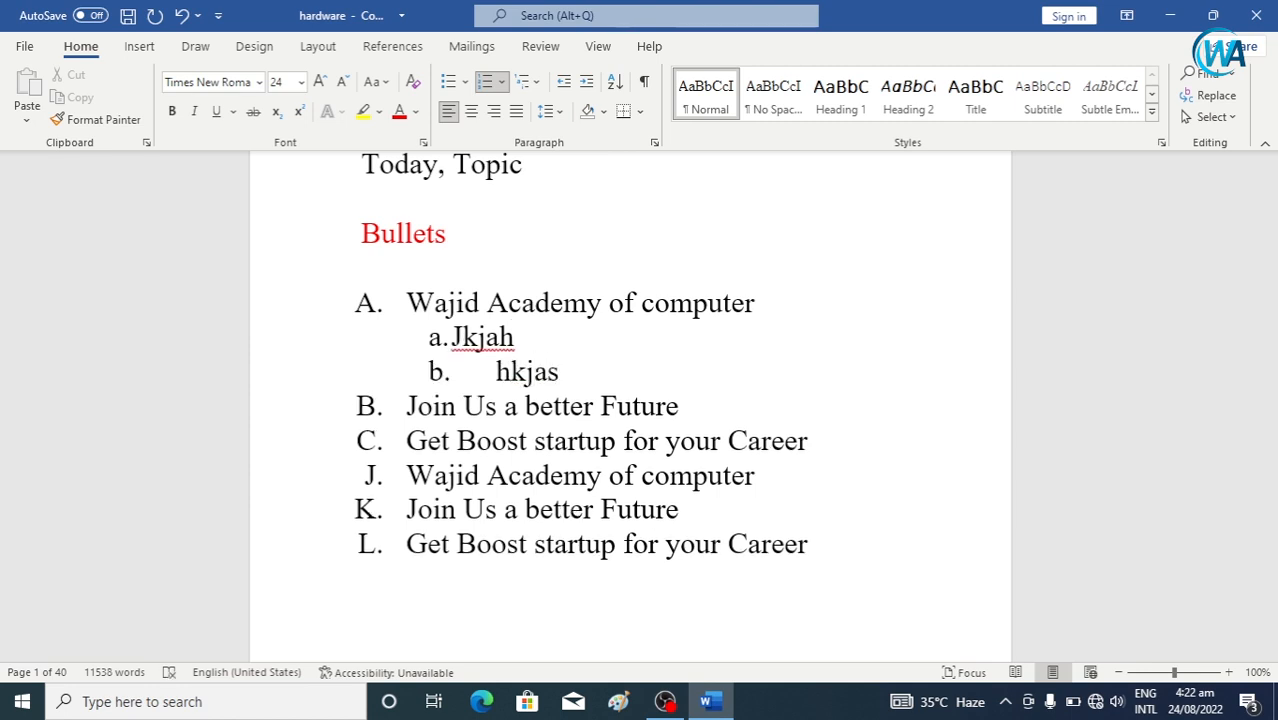
Add two third-level items, "Shkjd" and "Kjhsjk", numbered i. and ii. under the "Hkjas" item.
key("Return")
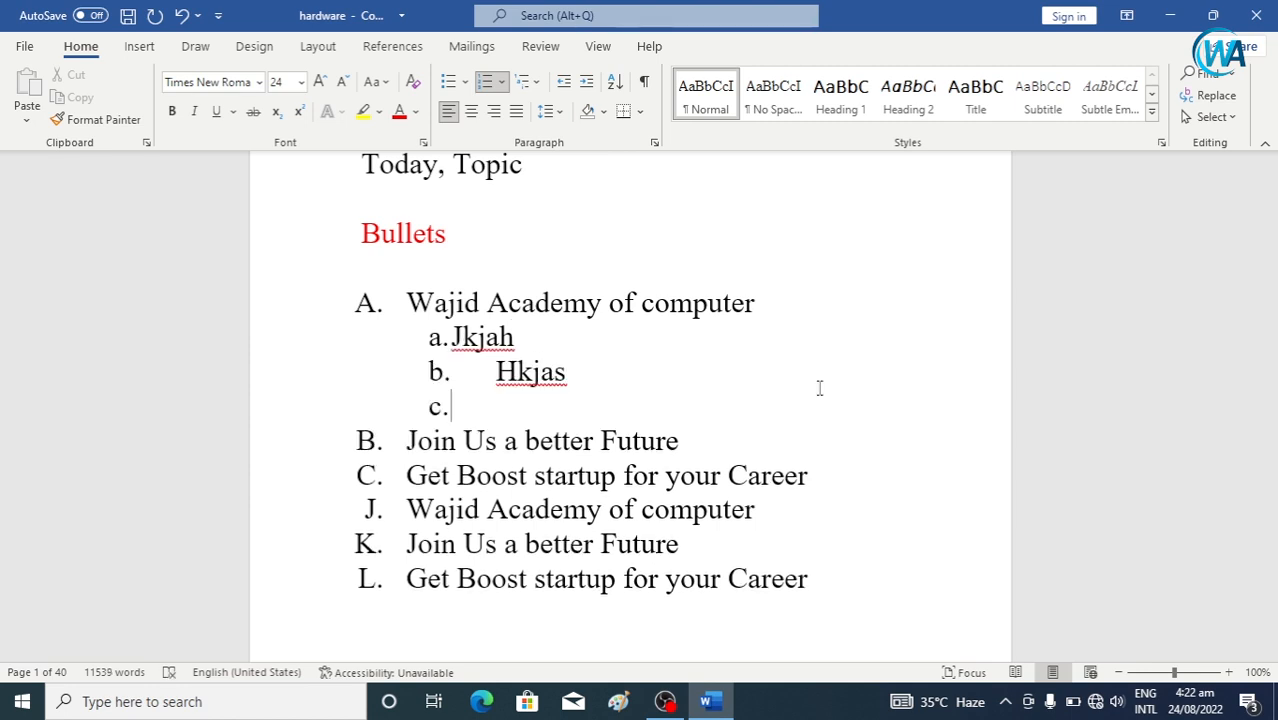
key("Tab")
type("shkjd")
key("Return")
type("kjhsjk")
key("Return")
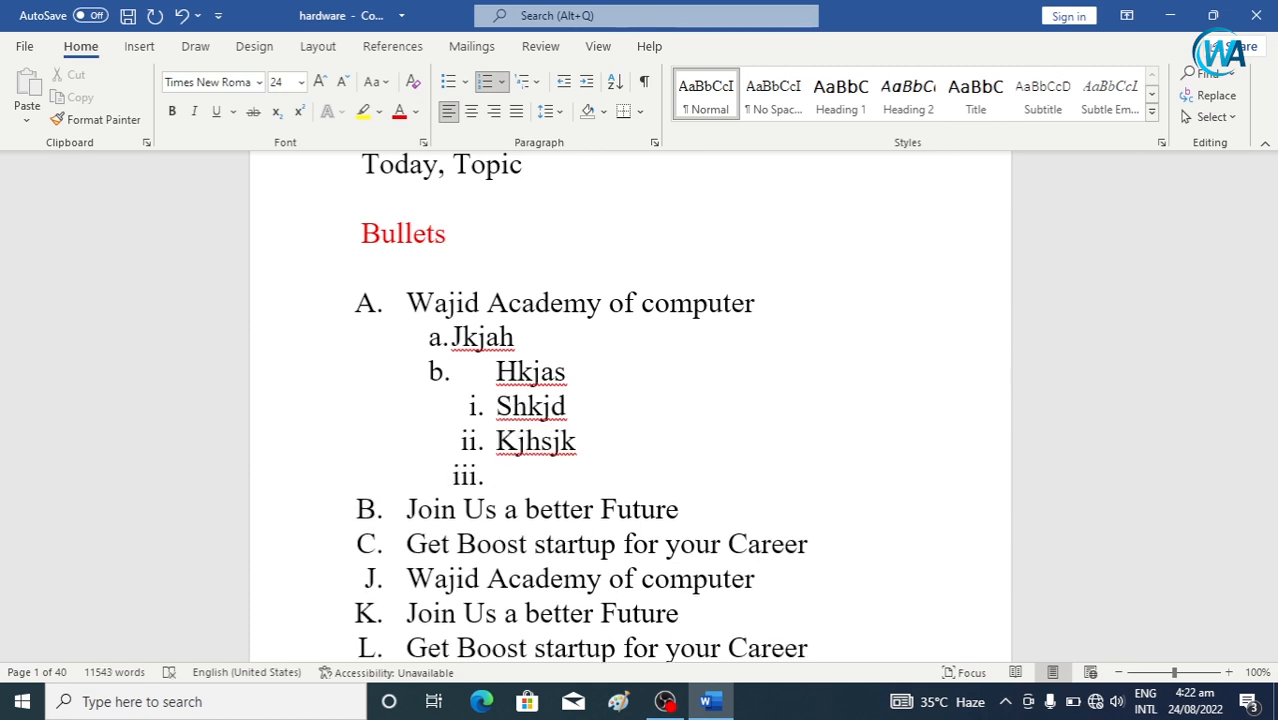
Add a fourth-level item "Jdskdhk" numbered 1. under "Kjhsjk", and a fifth-level item "Kjdc" lettered a. beneath it.
key("Tab")
type("jdskdhk")
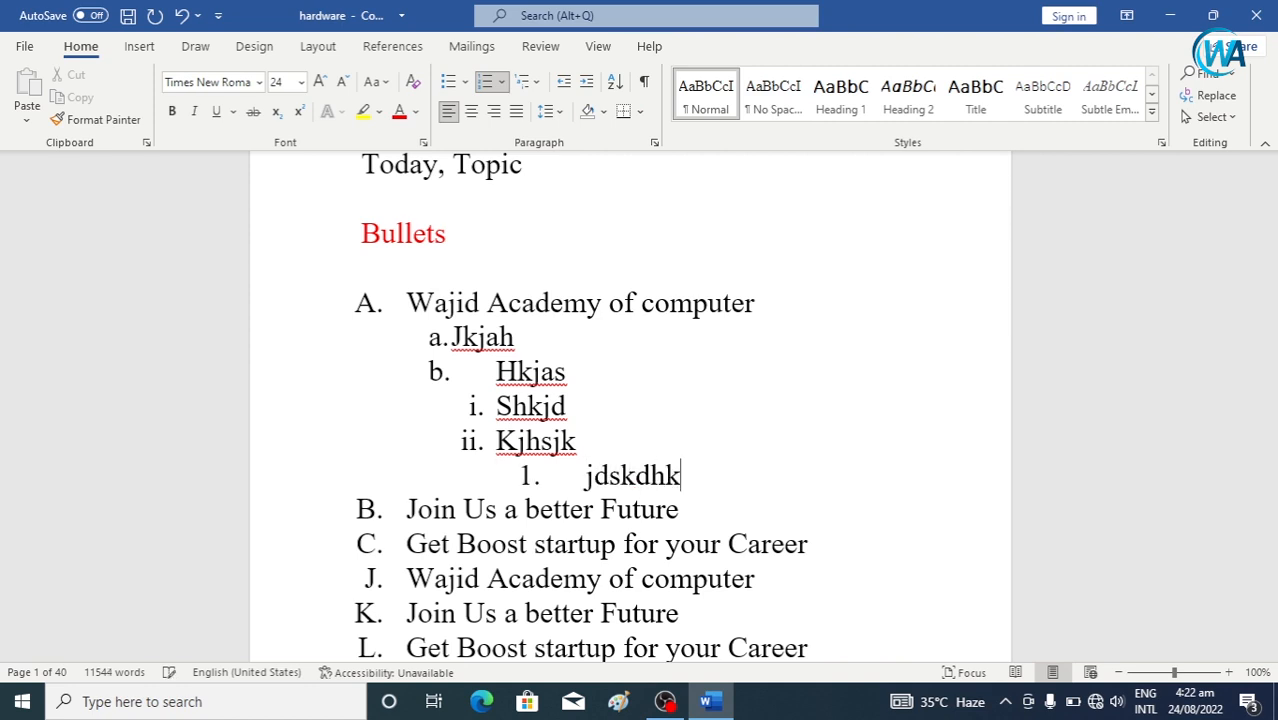
key("Return")
key("Tab")
type("kjdc")
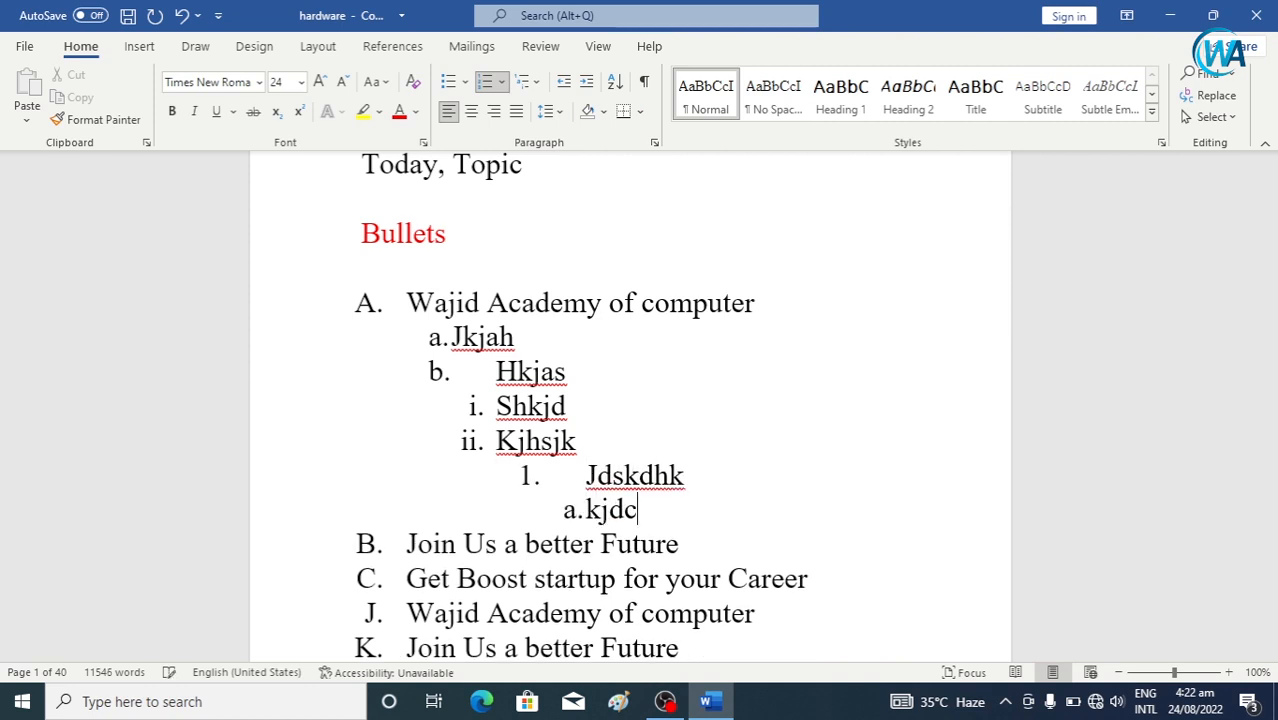
key("Return")
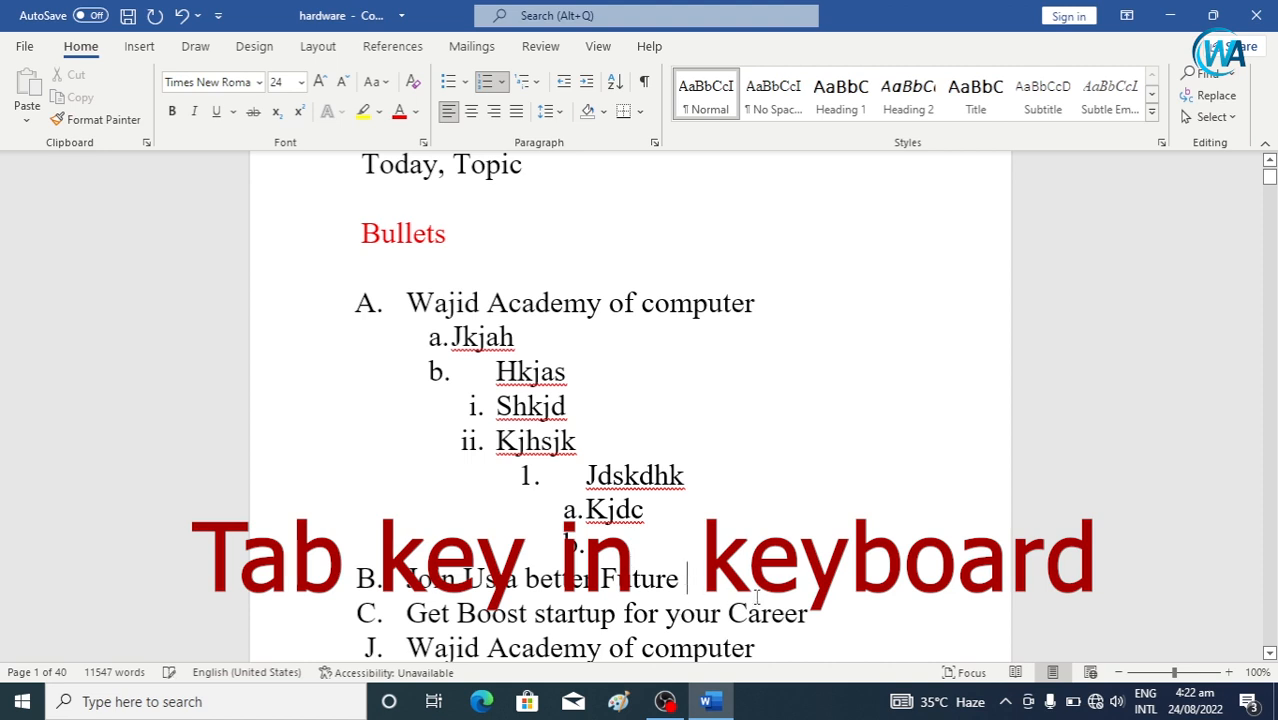
Add two second-level items, "Jskdh" and "Kjhdk", lettered a. and b. under the line "Join Us a better Future".
key("Return")
key("Tab")
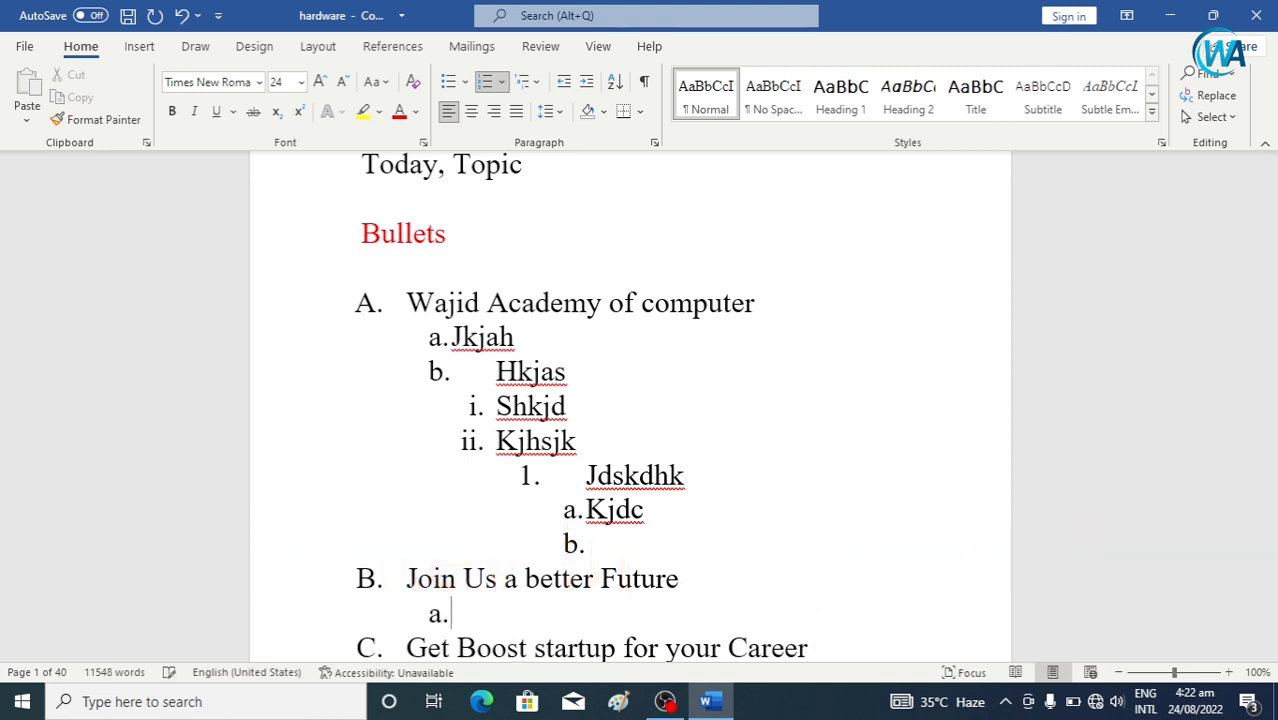
type("jskdh")
key("Return")
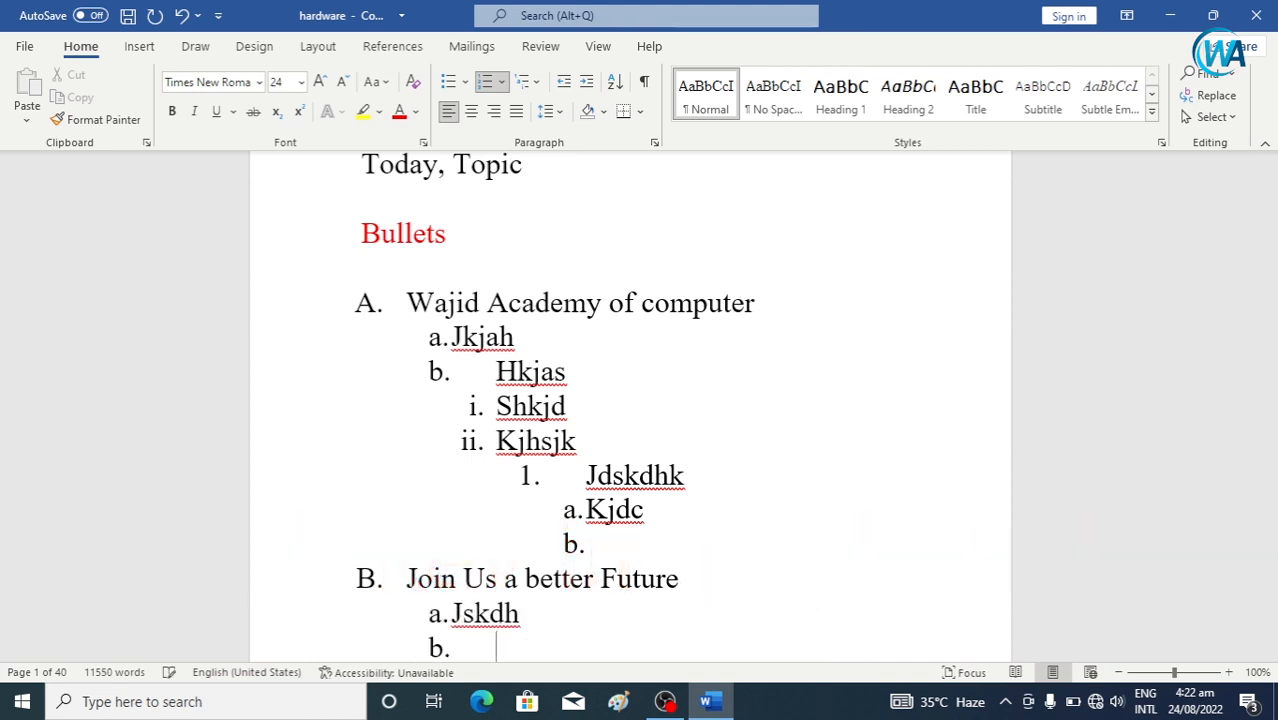
type("kjhdk")
key("Return")
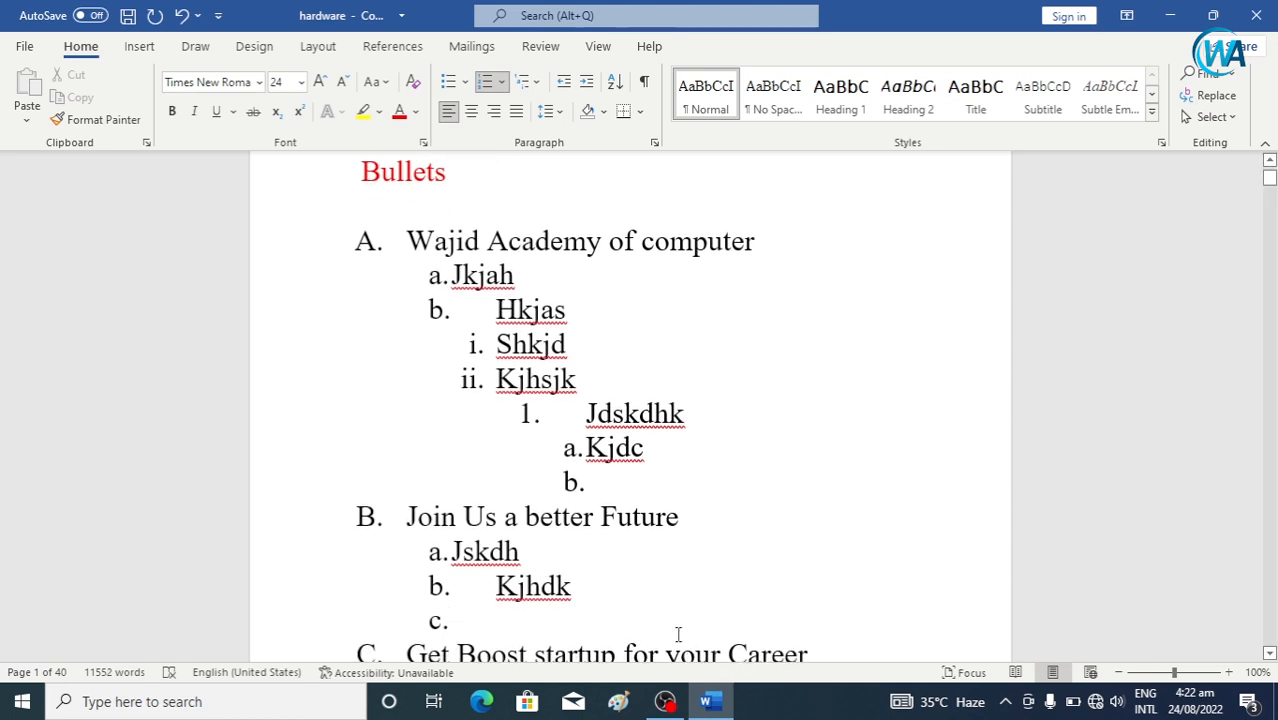
Demote the empty list item below "Kjhdk" to the third level, numbered i.
left_click_drag(497, 588, 574, 590)
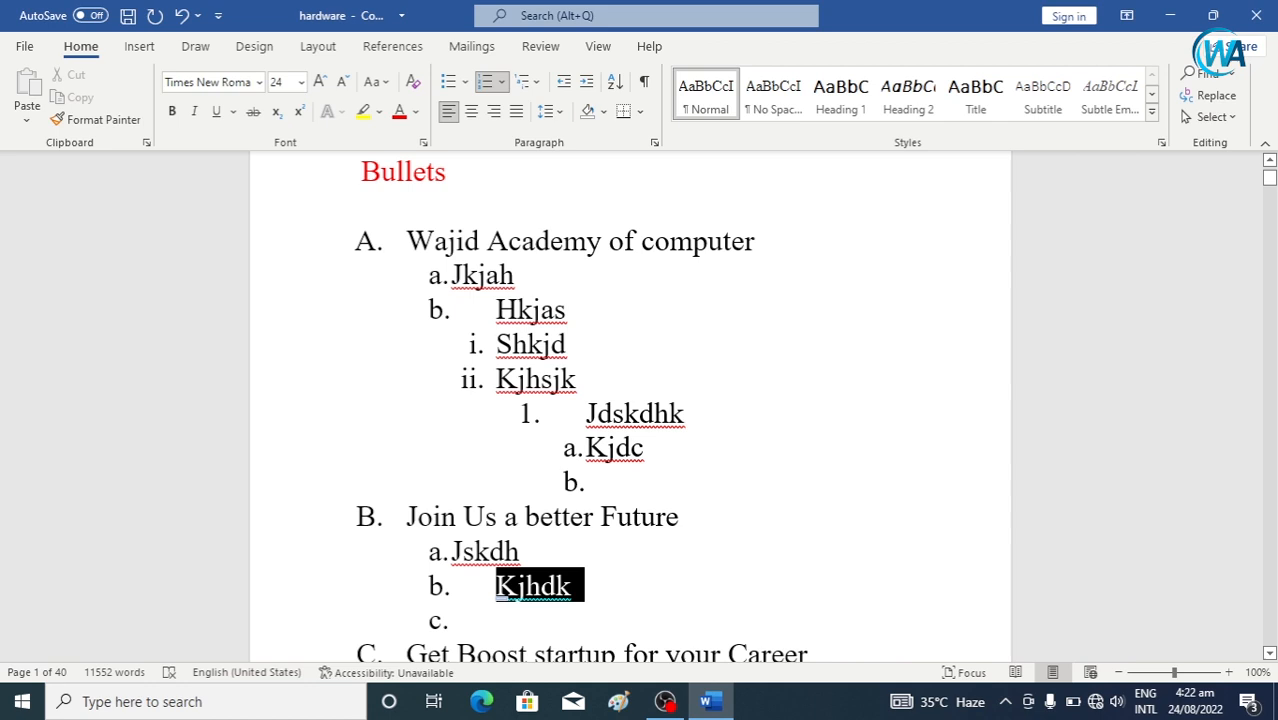
left_click(516, 610)
left_click_drag(497, 588, 574, 590)
left_click(673, 610)
key("Tab")
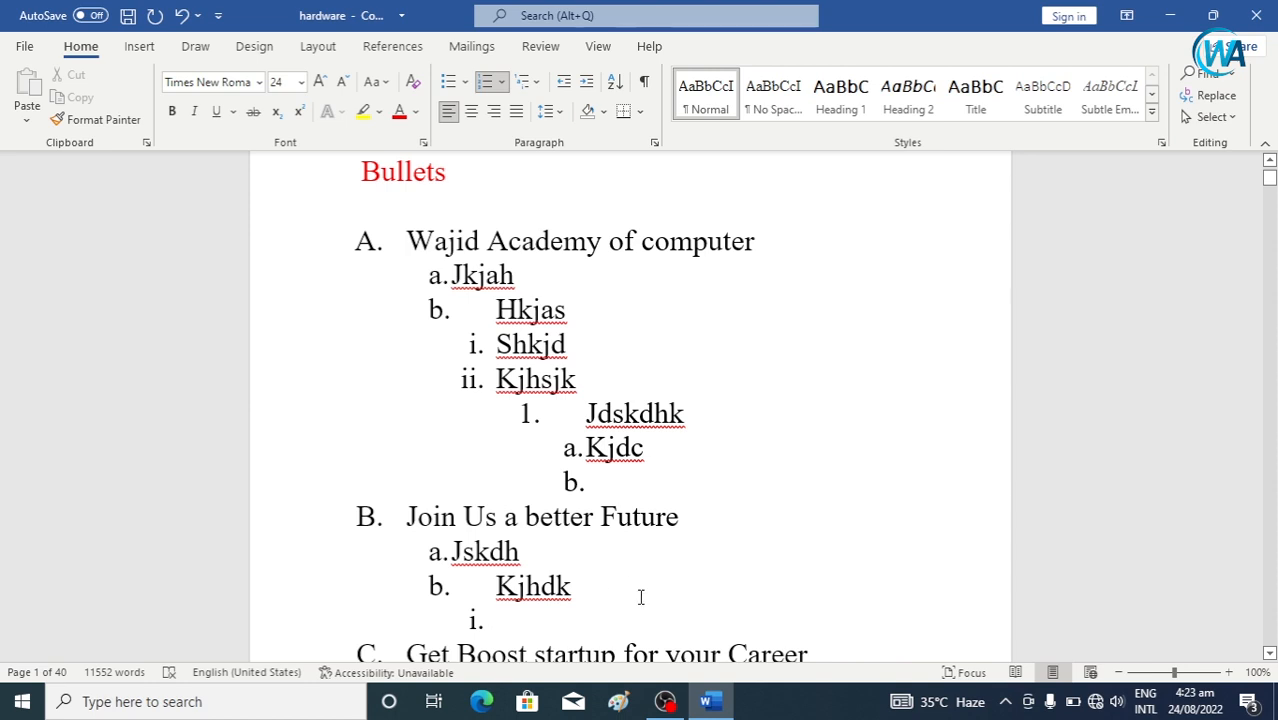
Examine the multilevel list formats offered in the list library for the current list.
scroll(642, 597, "up", 3)
scroll(640, 560, "up", 2)
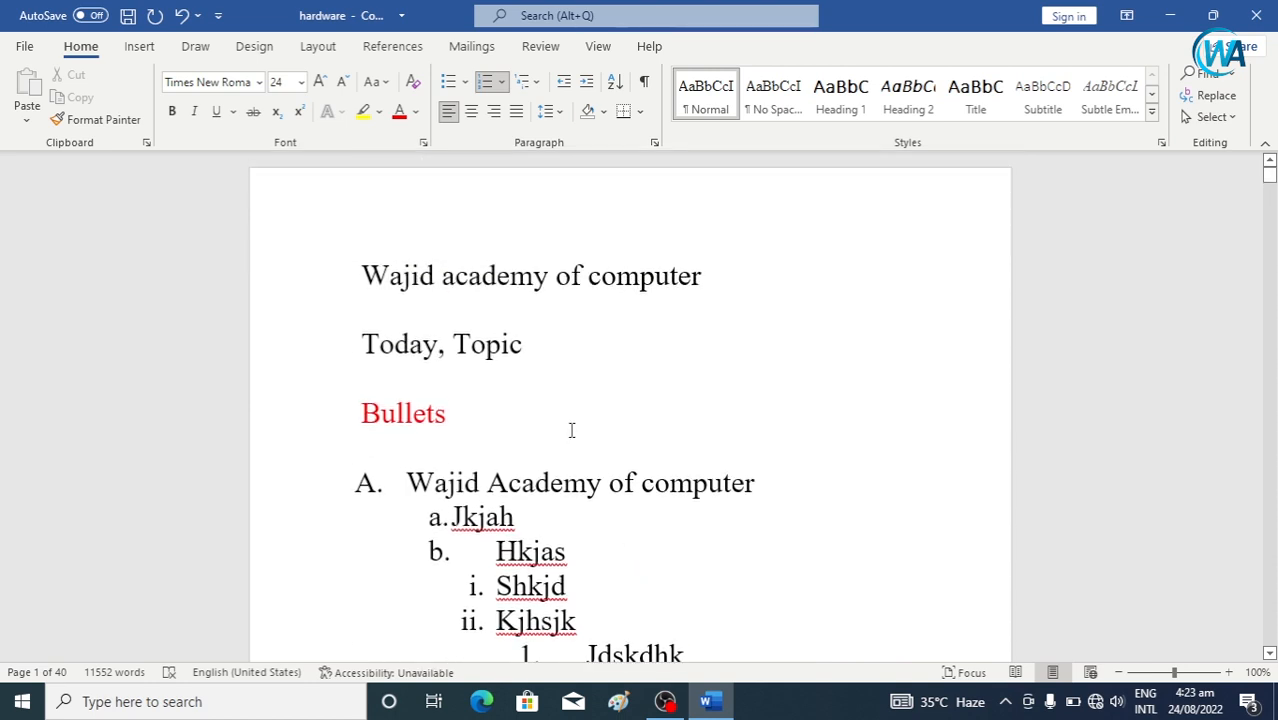
scroll(569, 428, "down", 3)
left_click(524, 82)
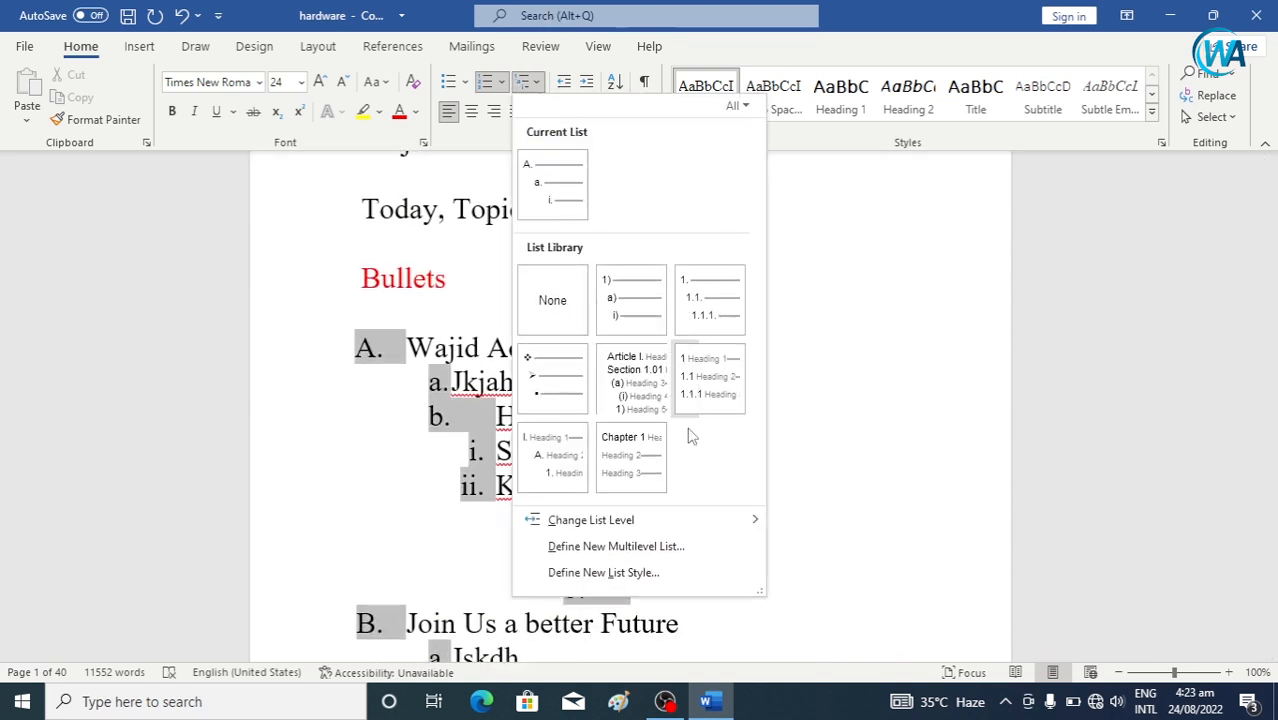
left_click(684, 399)
left_click(524, 82)
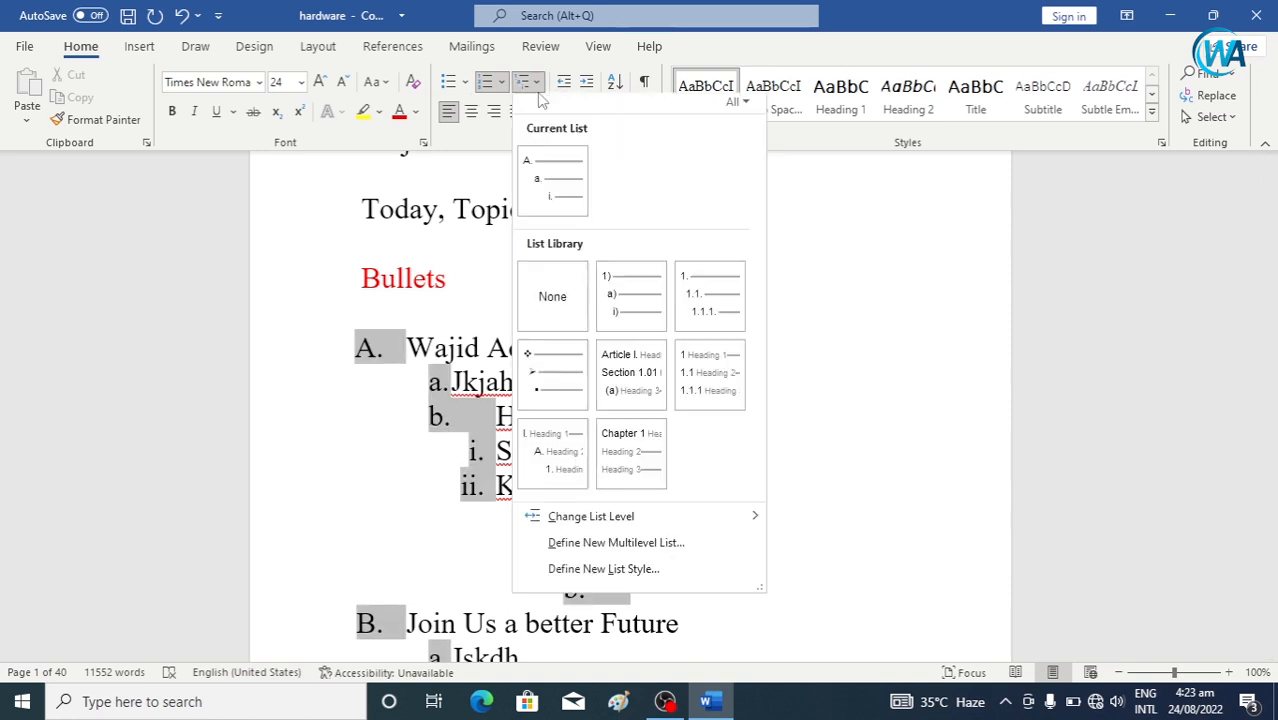
left_click(896, 390)
left_click(613, 417)
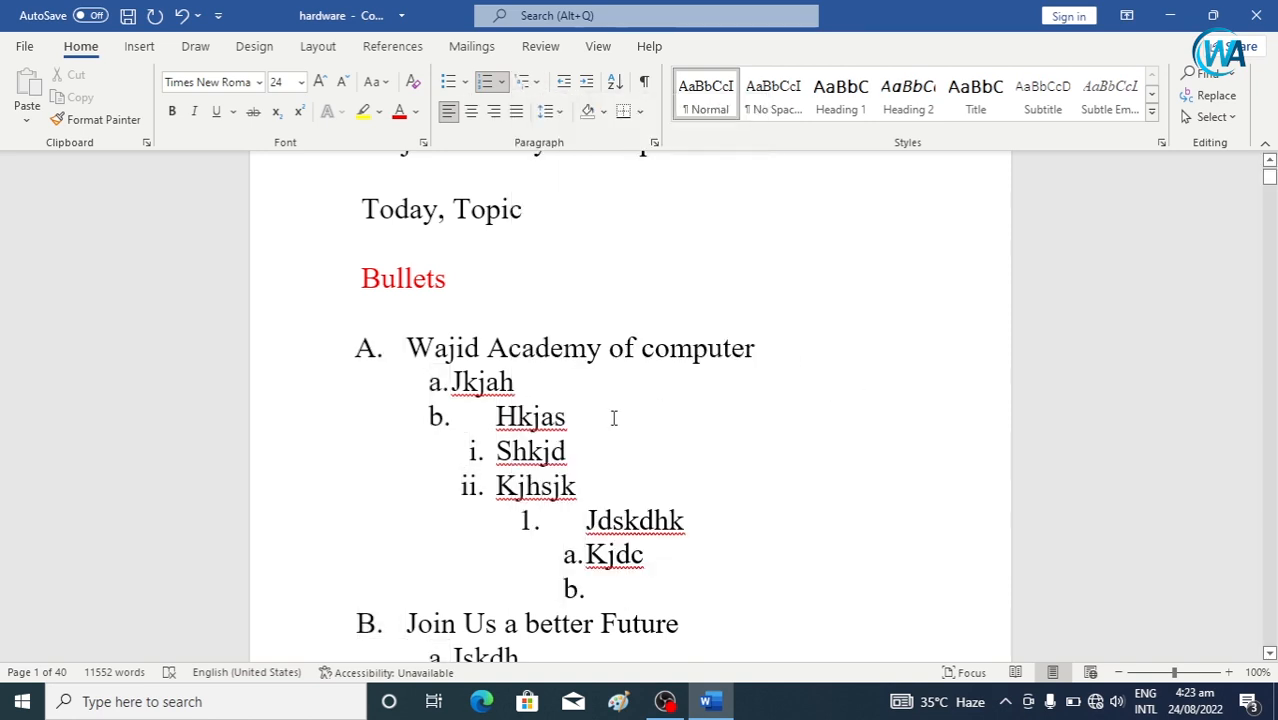
left_click(524, 82)
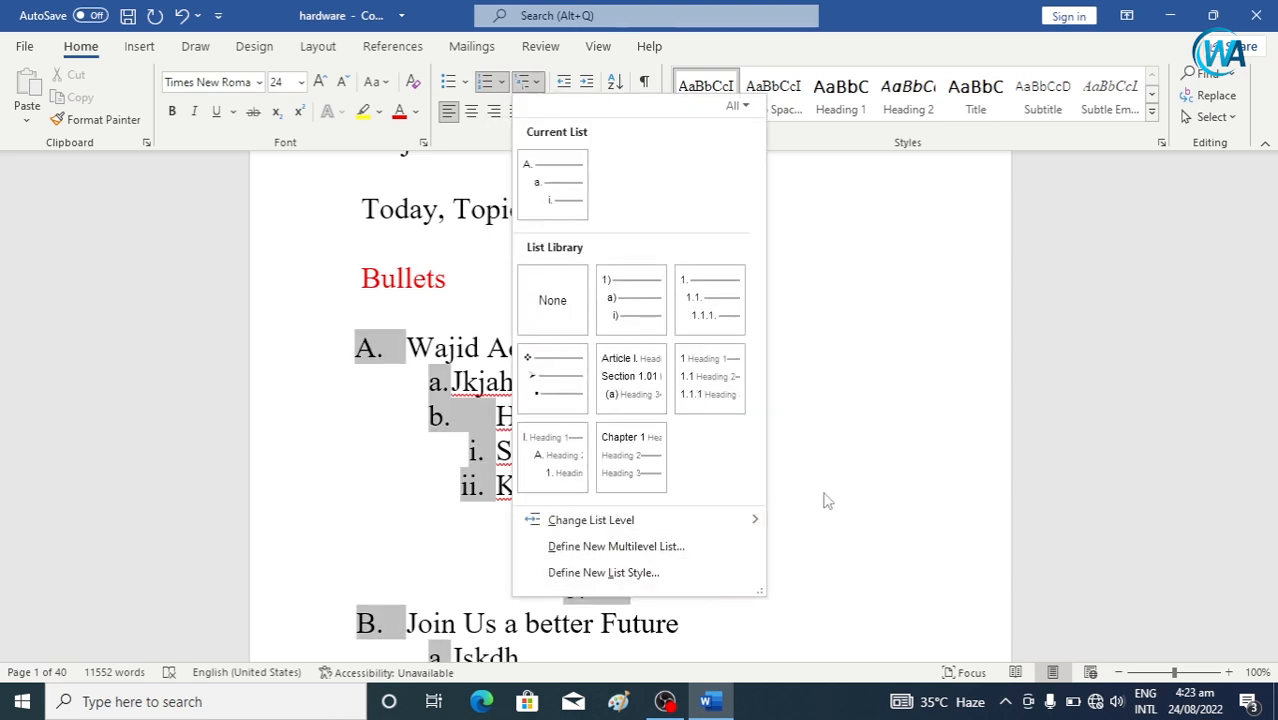
left_click(822, 455)
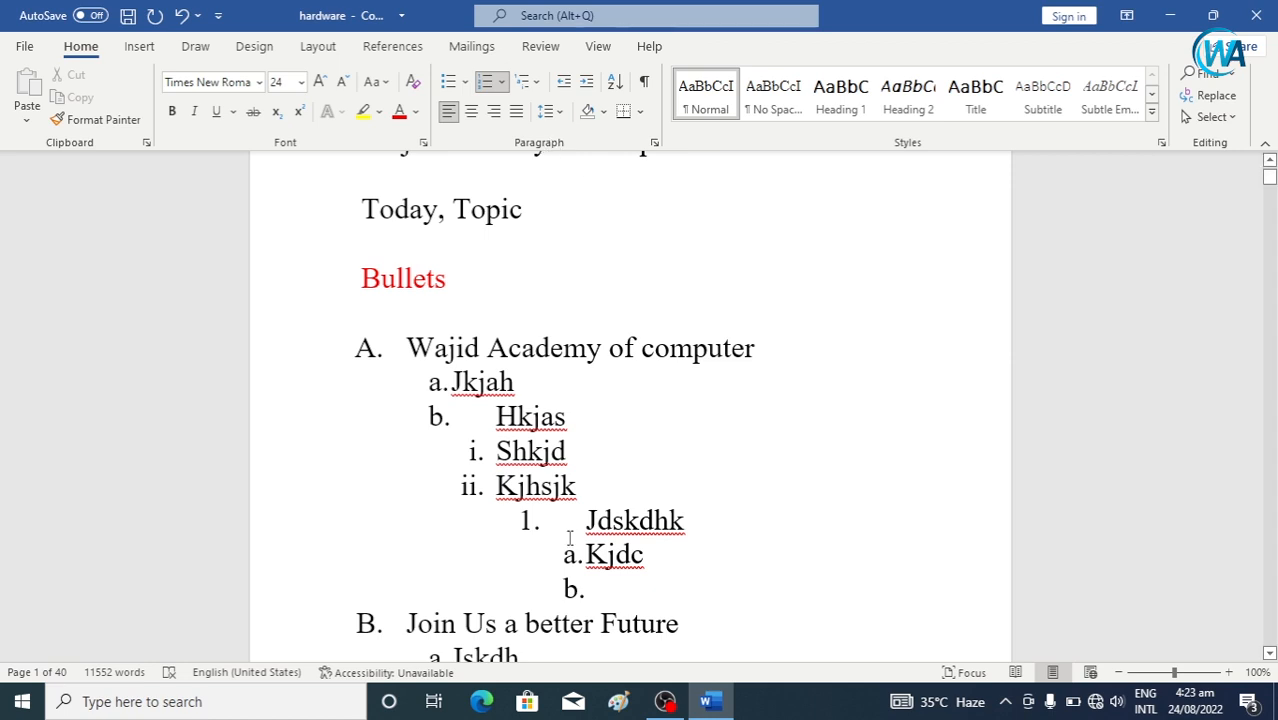
Delete the whole multilevel list below the "Bullets" heading.
scroll(665, 396, "down", 3)
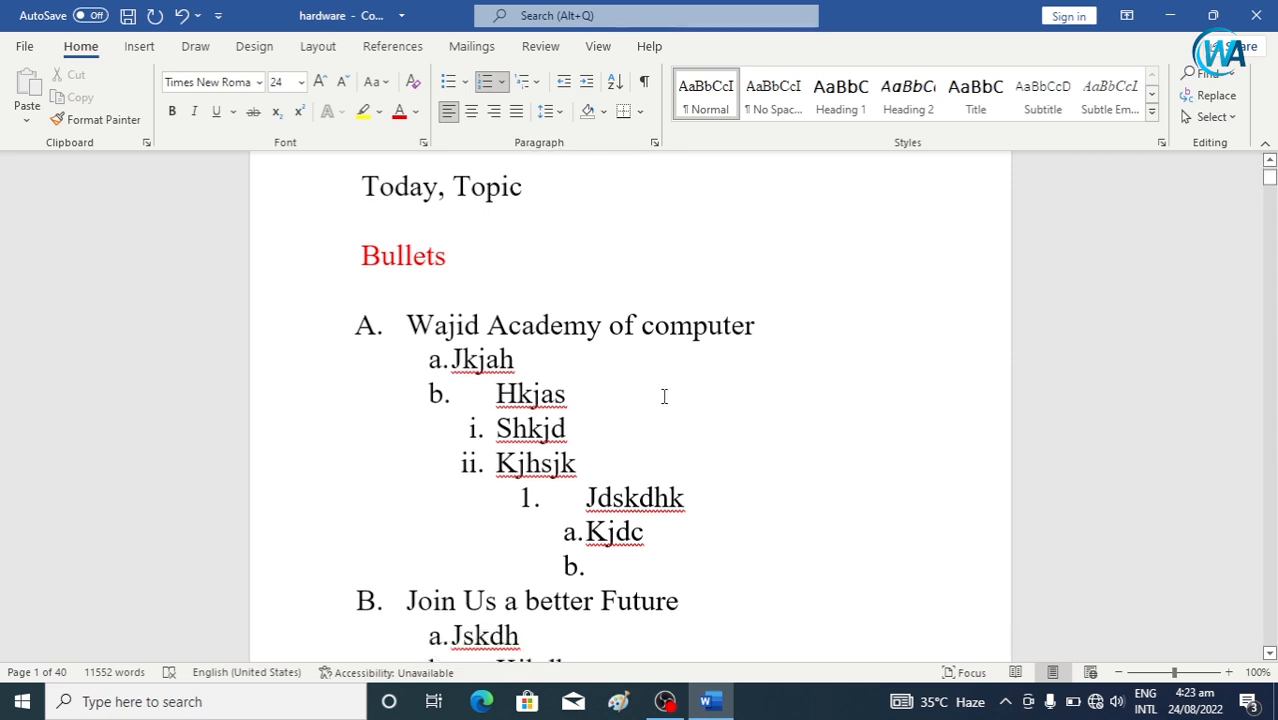
scroll(416, 254, "up", 1)
left_click_drag(310, 218, 765, 548)
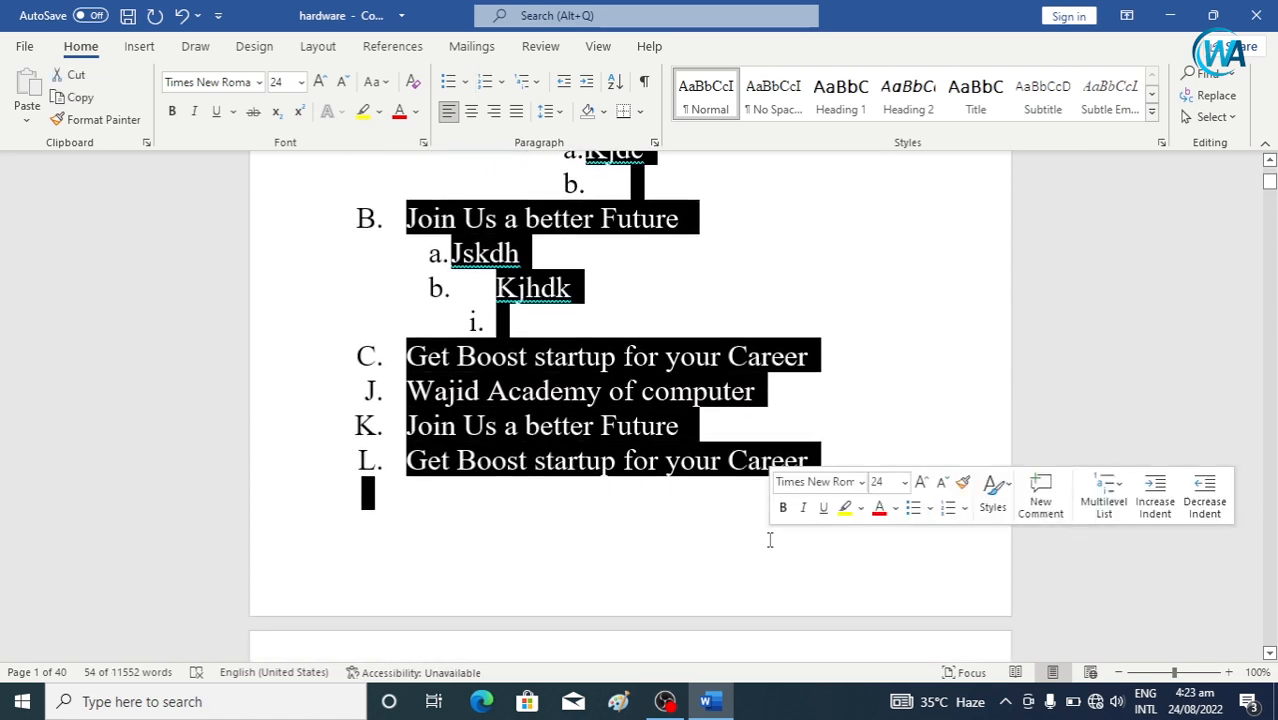
key("Delete")
scroll(618, 497, "up", 3)
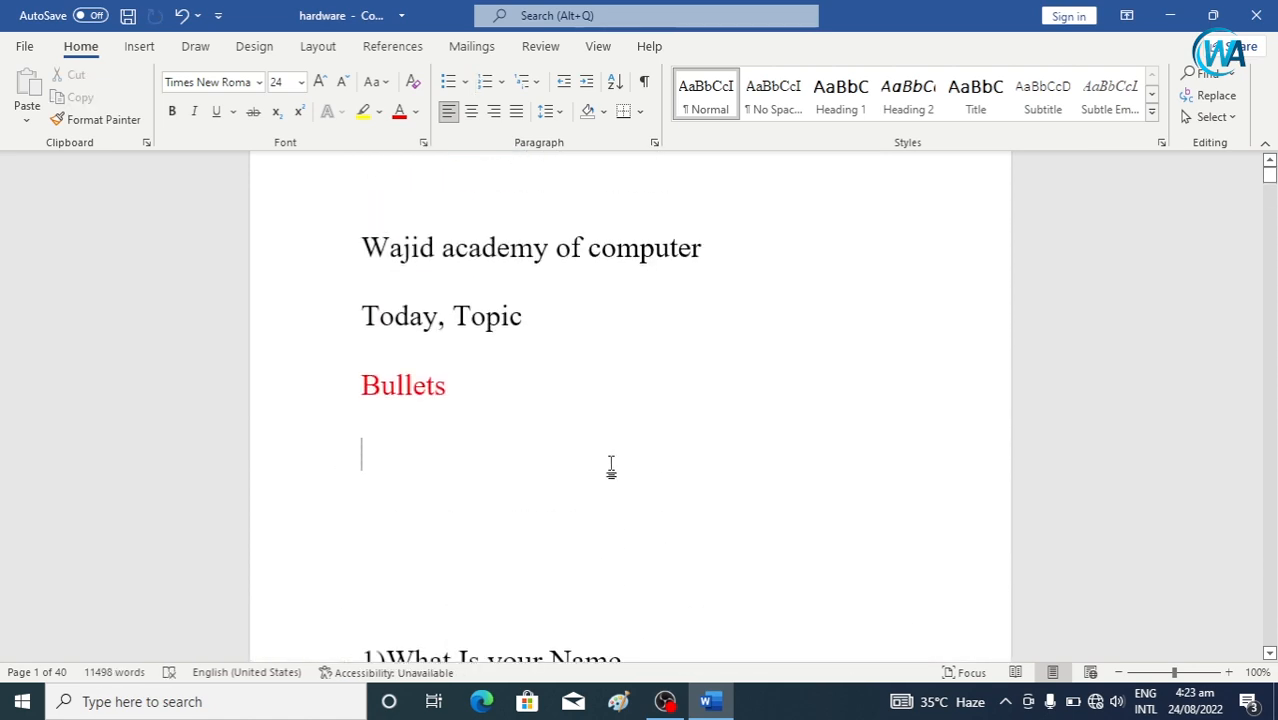
Insert a 2x2 table on the empty line below the "Bullets" heading.
scroll(487, 484, "down", 2)
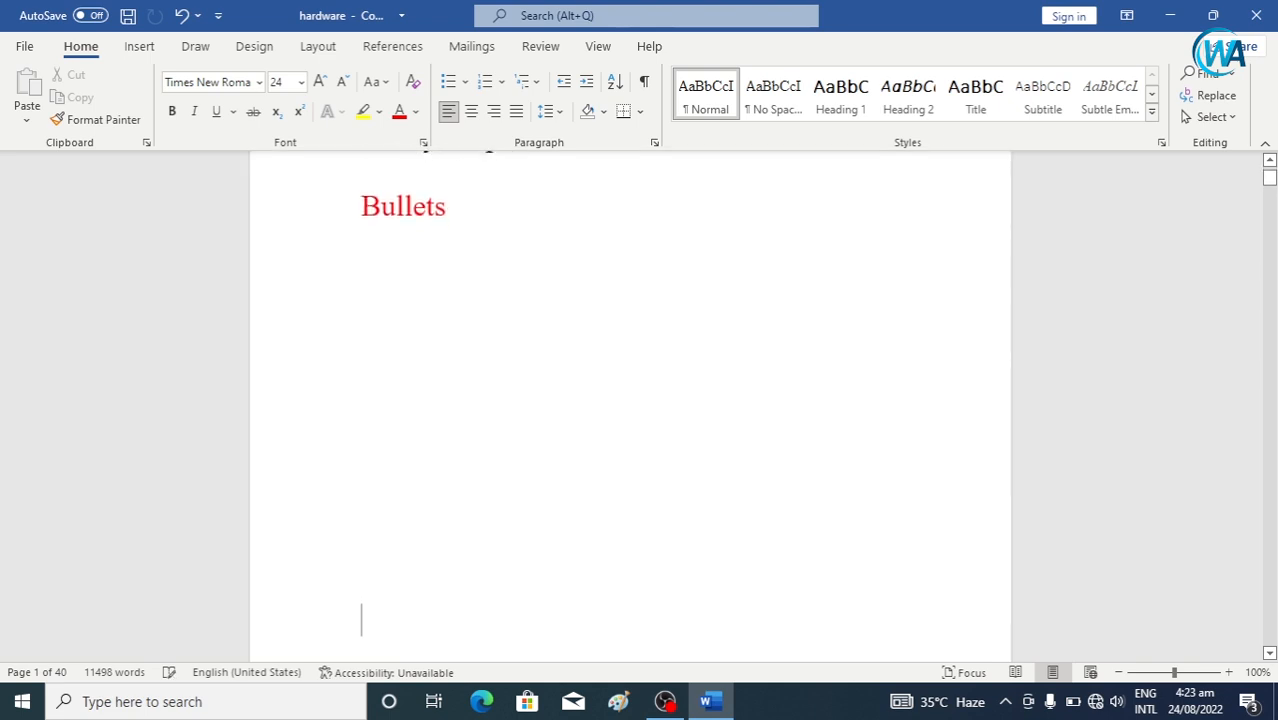
left_click(413, 320)
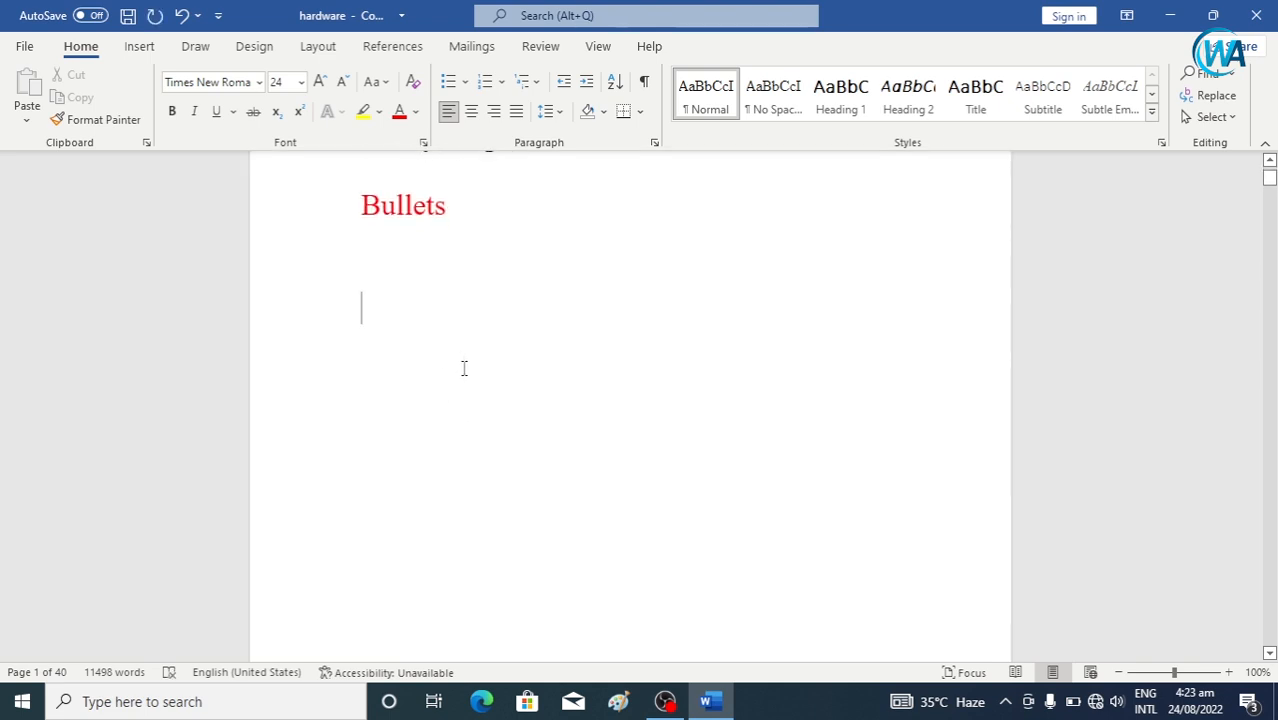
scroll(484, 433, "down", 1)
scroll(483, 433, "down", 3)
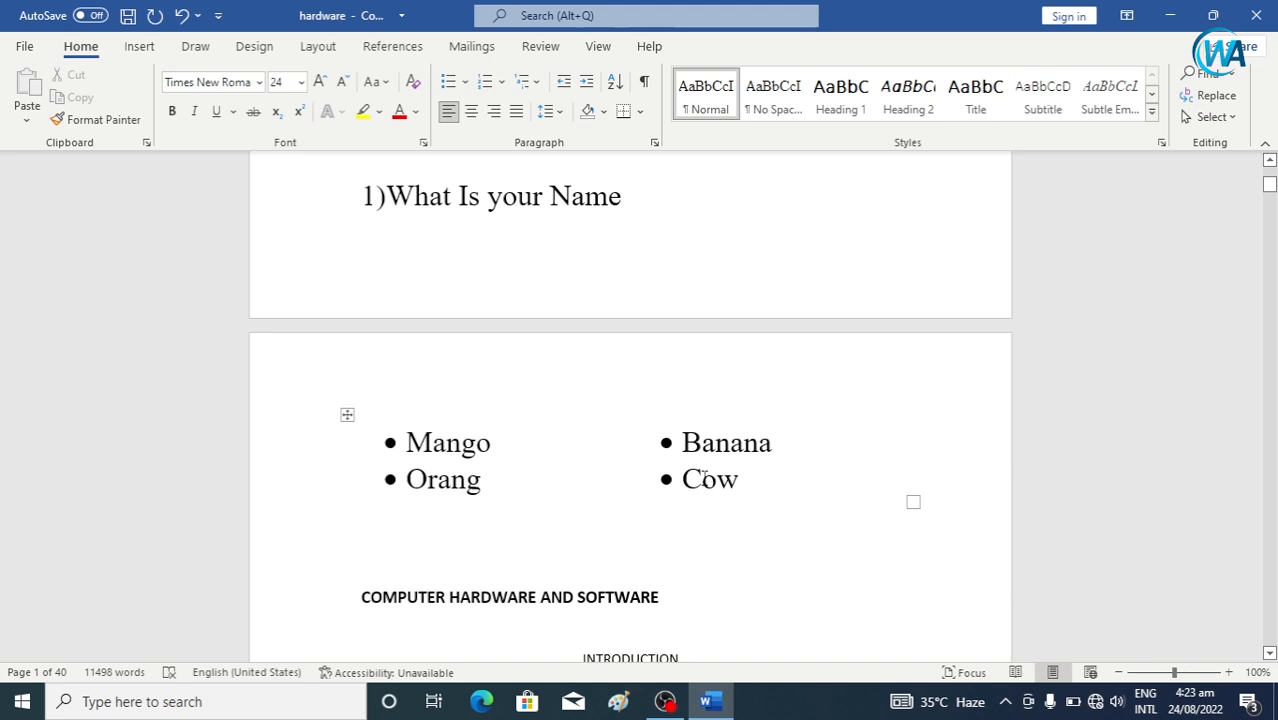
scroll(577, 465, "up", 4)
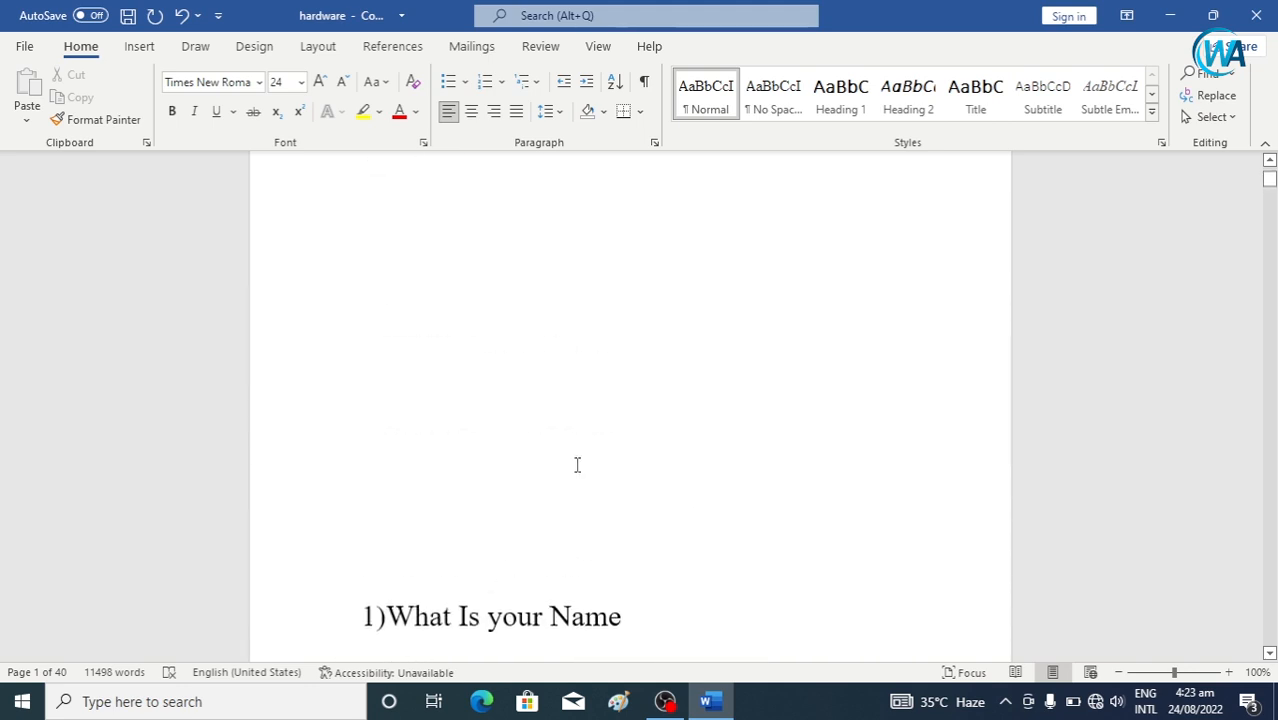
scroll(577, 465, "up", 3)
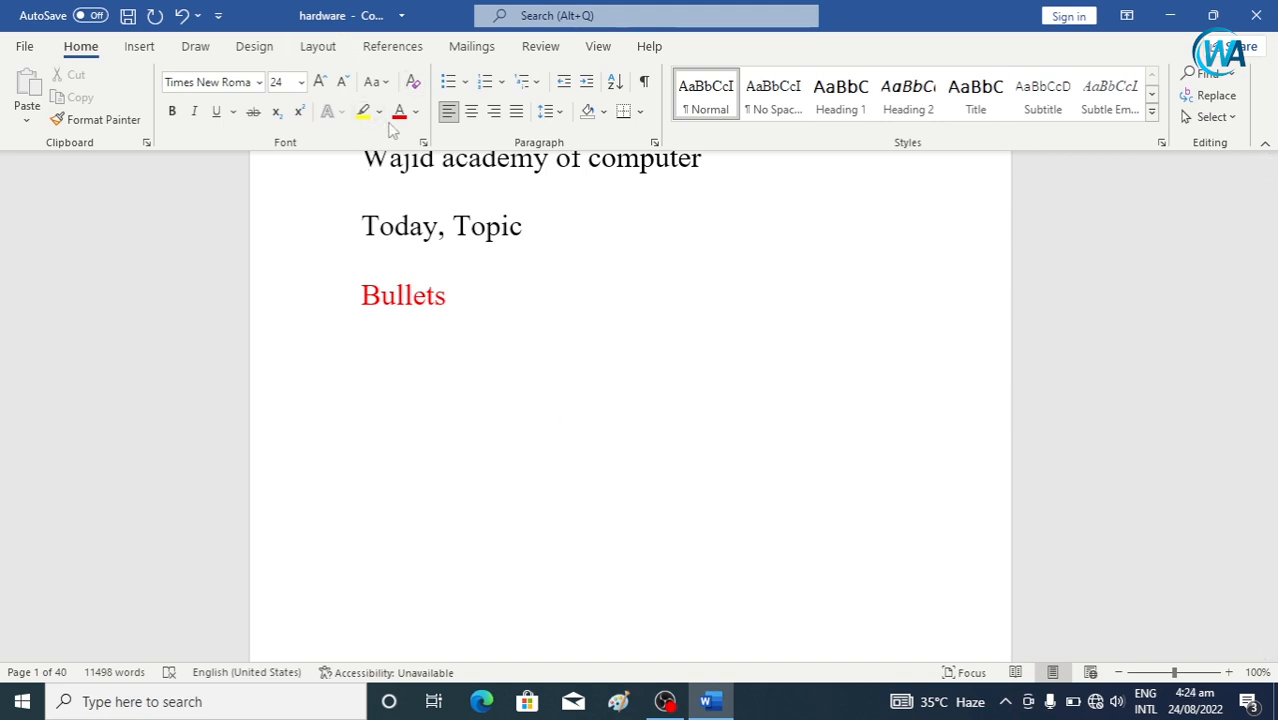
left_click(140, 48)
left_click(136, 100)
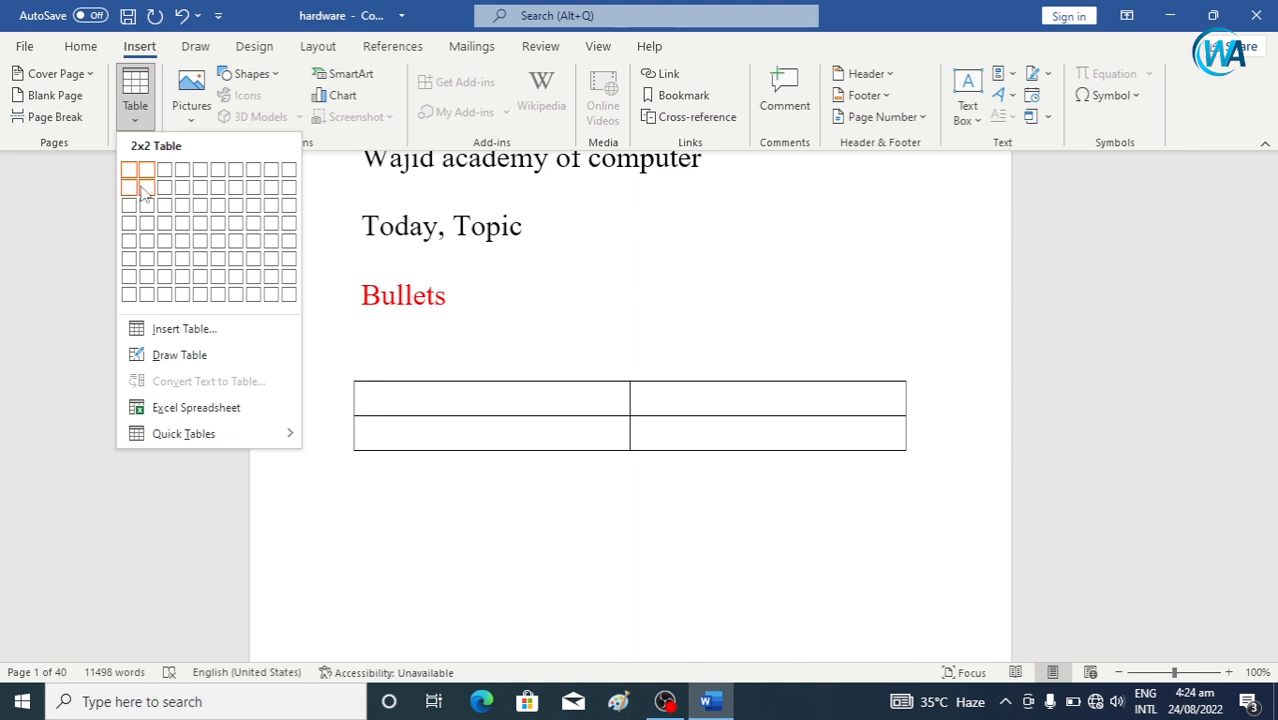
left_click(143, 192)
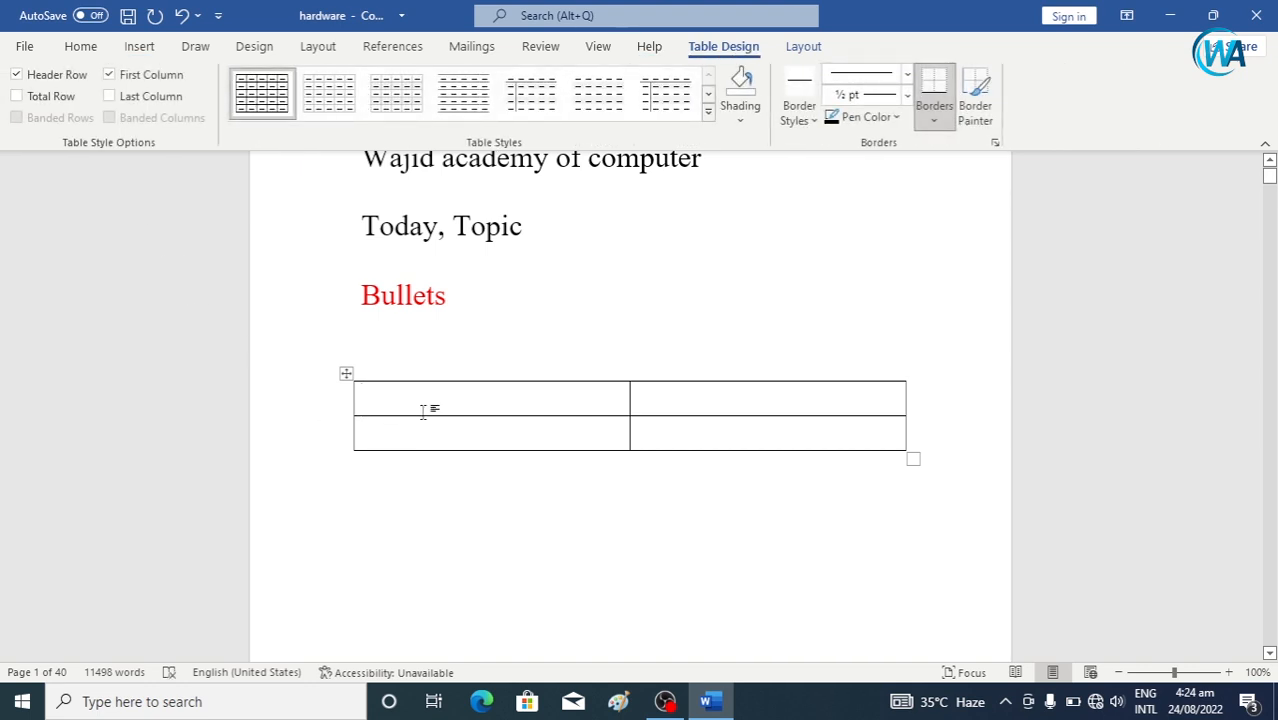
Fill the table with "cook" and "hen" in the first row and "apple" and "mango" in the second.
type("c")
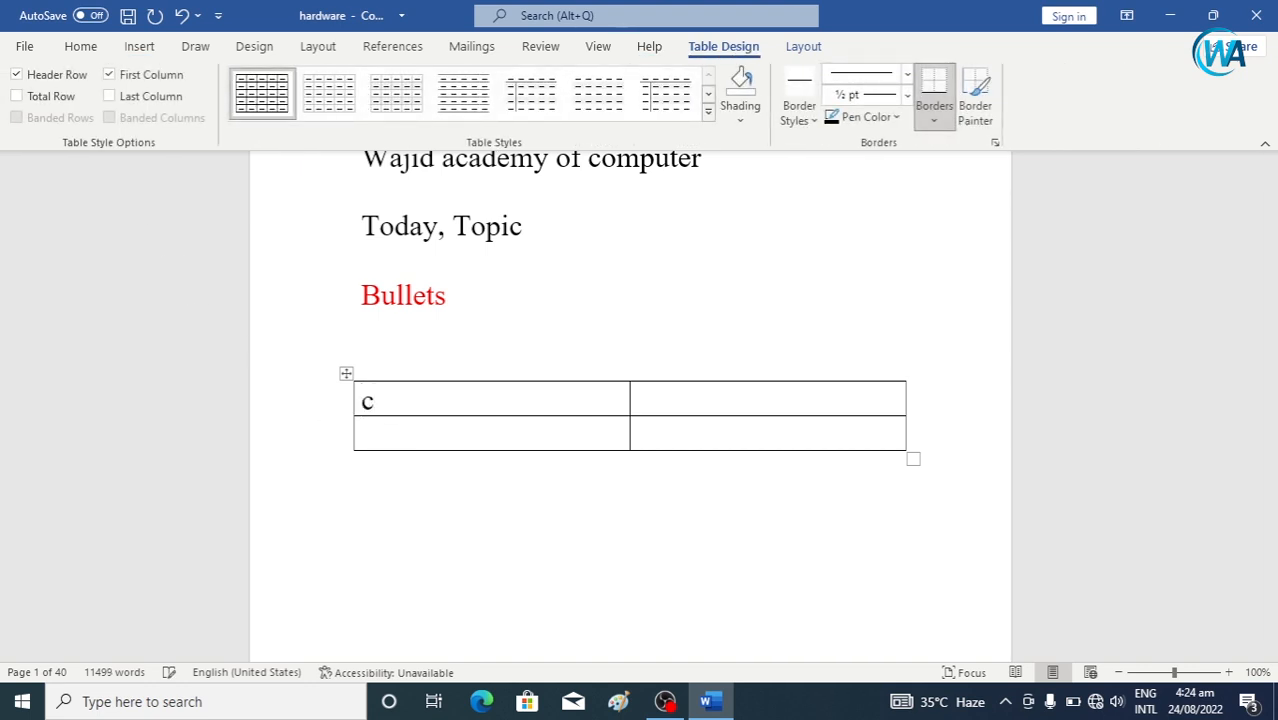
type("ook")
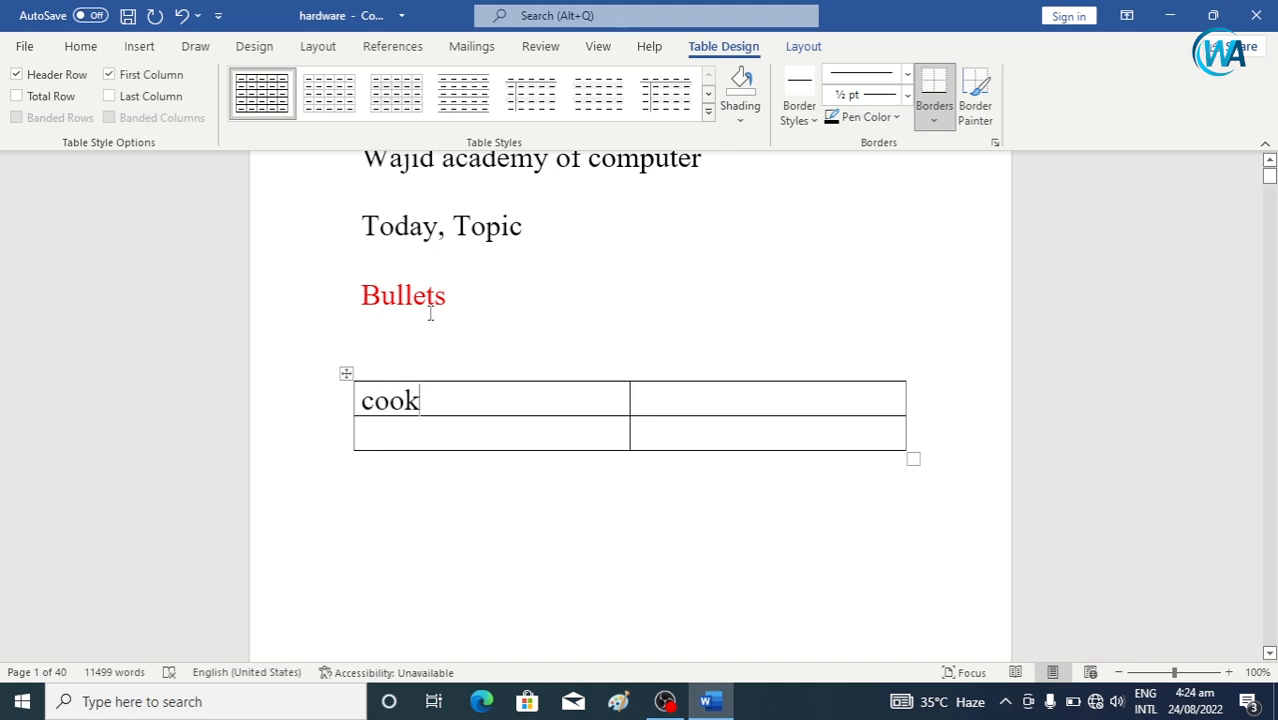
left_click(702, 405)
type("hen")
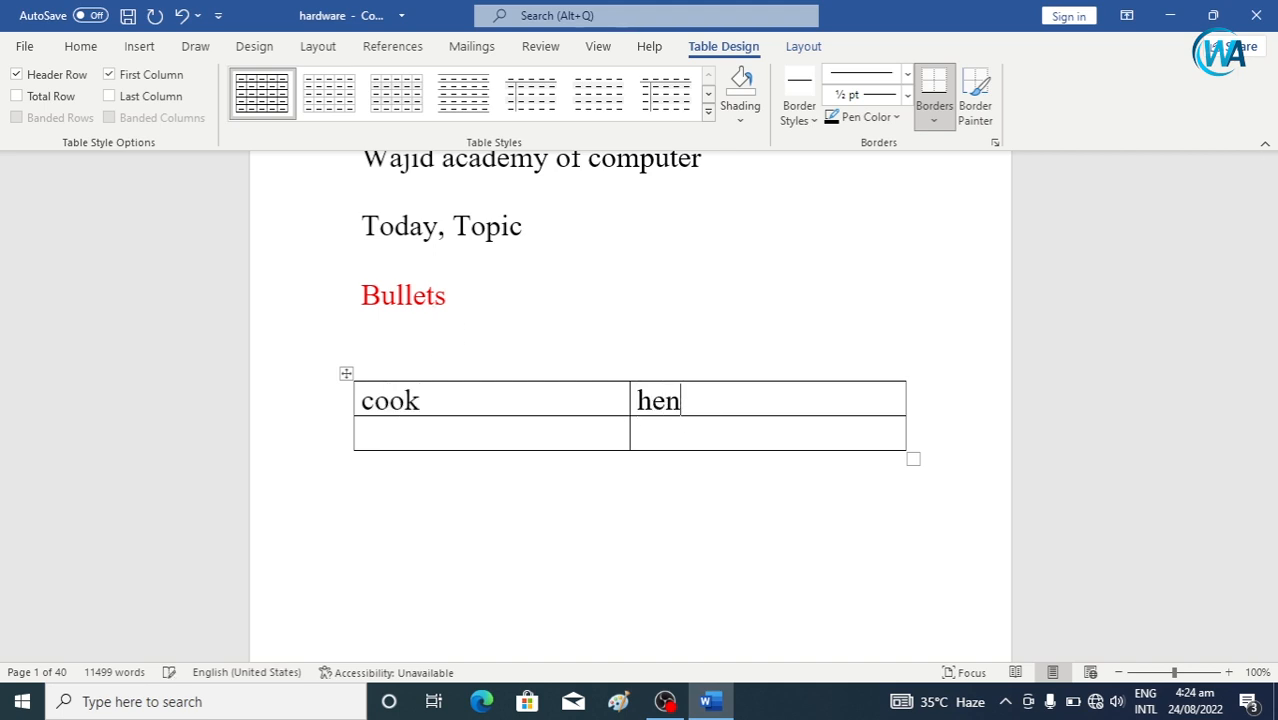
left_click(523, 446)
type("apple")
left_click(656, 440)
type("m")
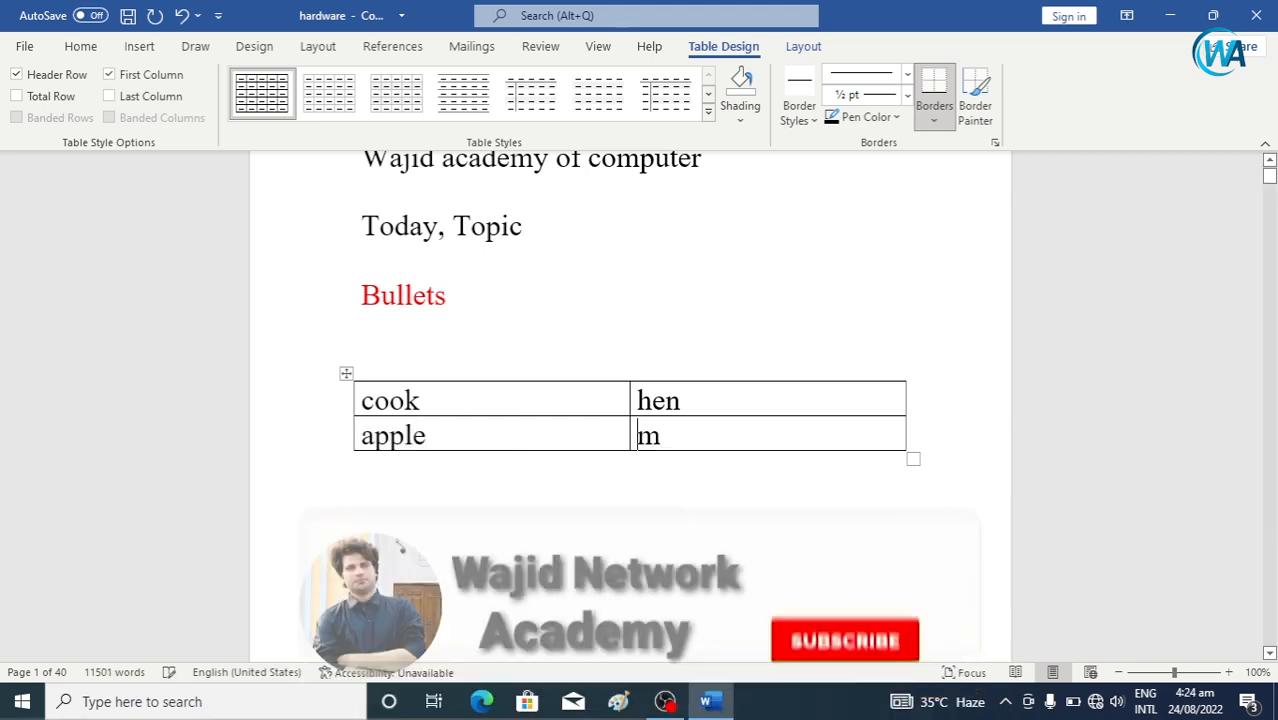
type("anh")
key("BackSpace")
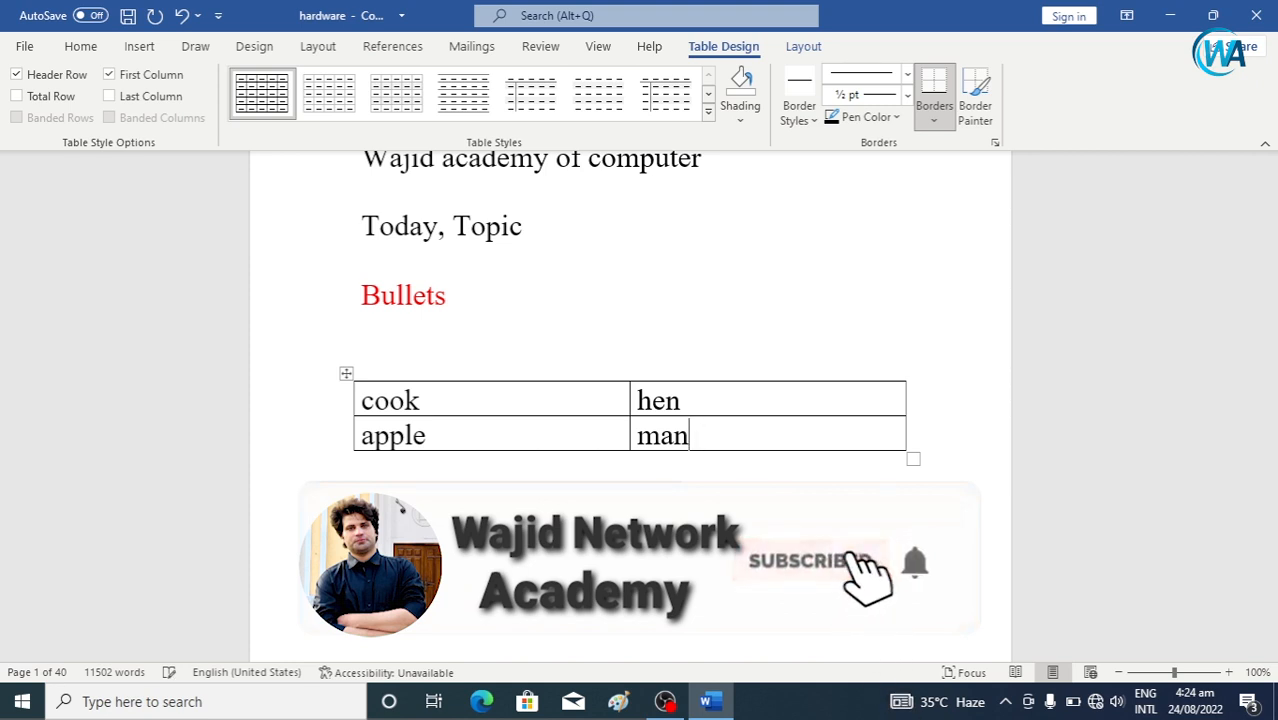
type("go")
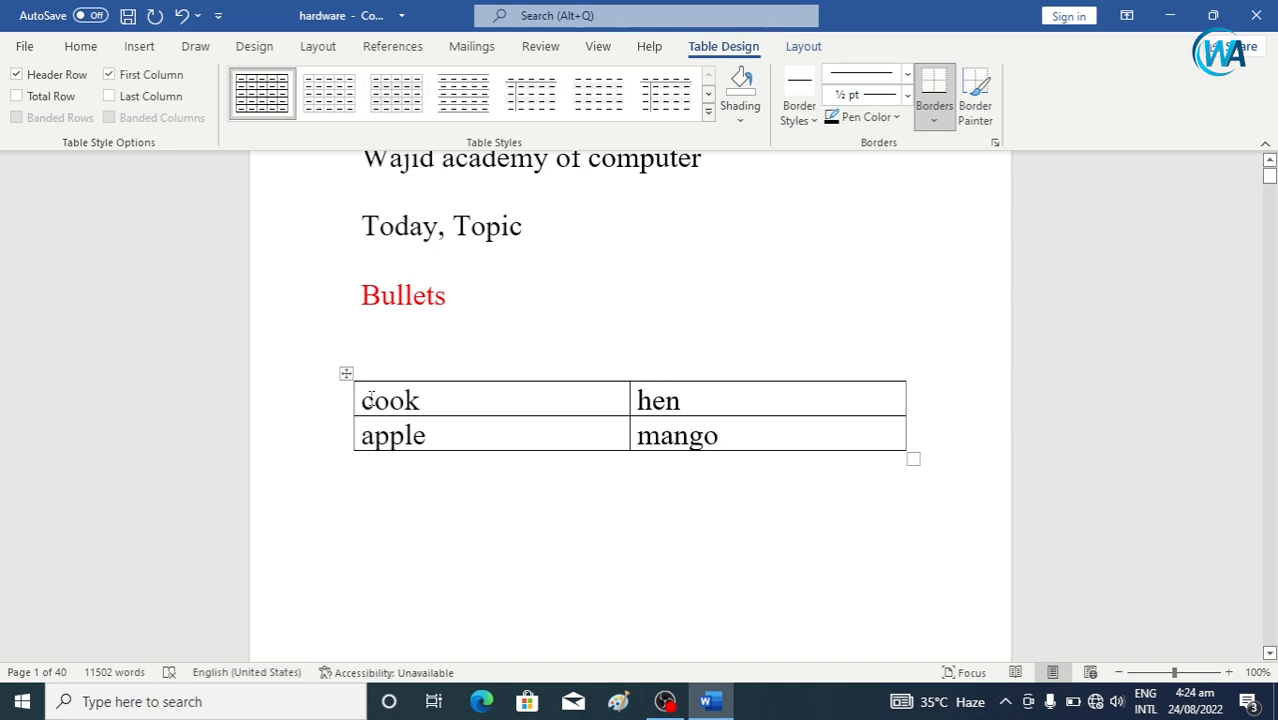
Clear the table style from the whole cook/hen/apple/mango table to remove its visible borders.
left_click_drag(369, 400, 740, 436)
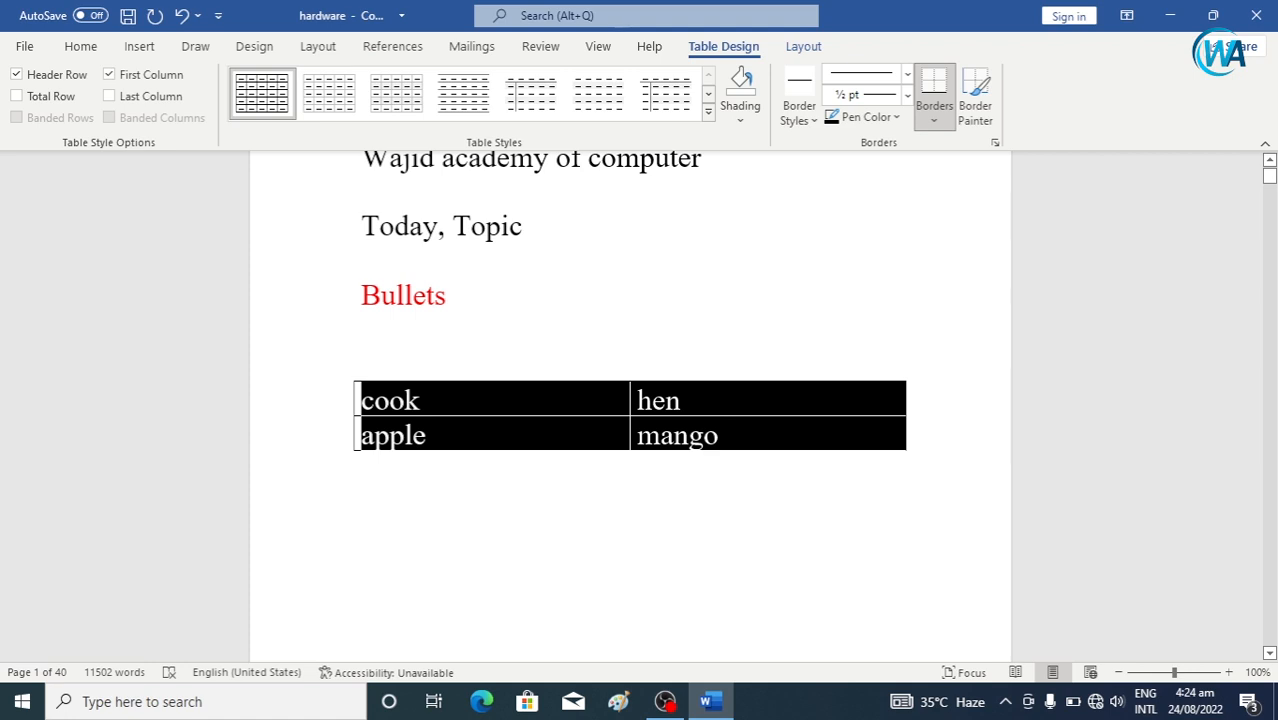
left_click(693, 328)
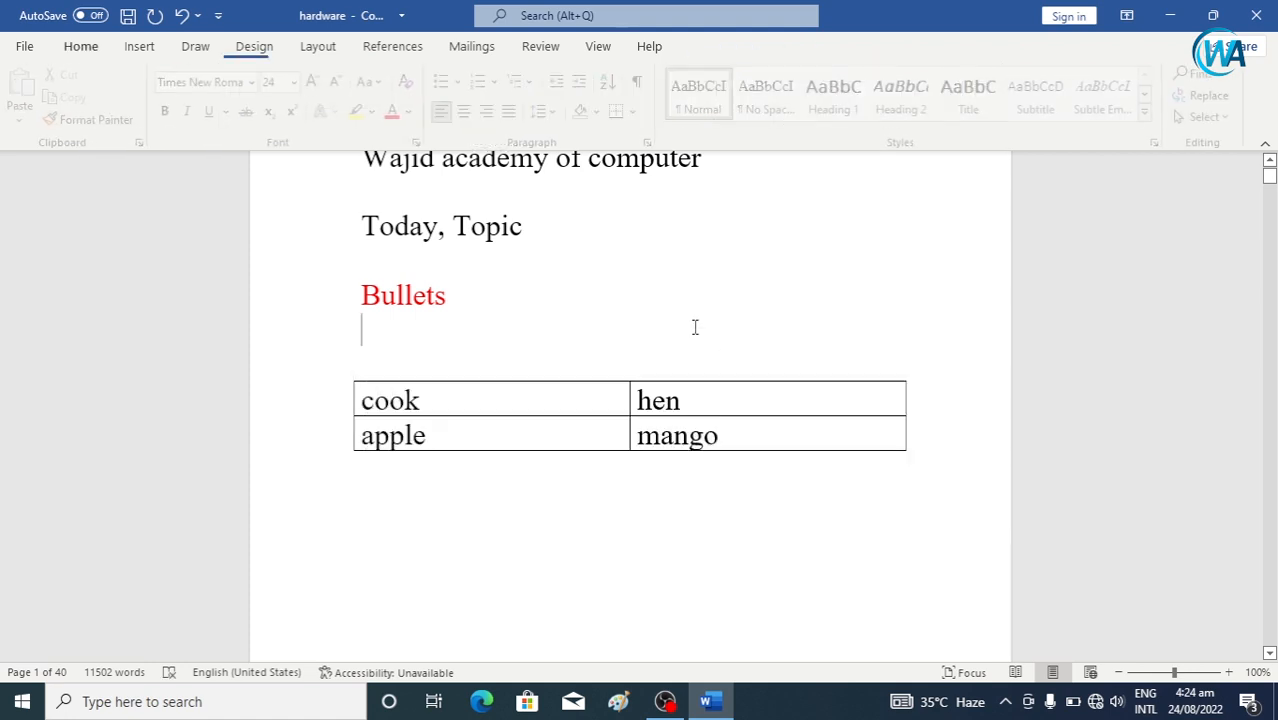
left_click(346, 373)
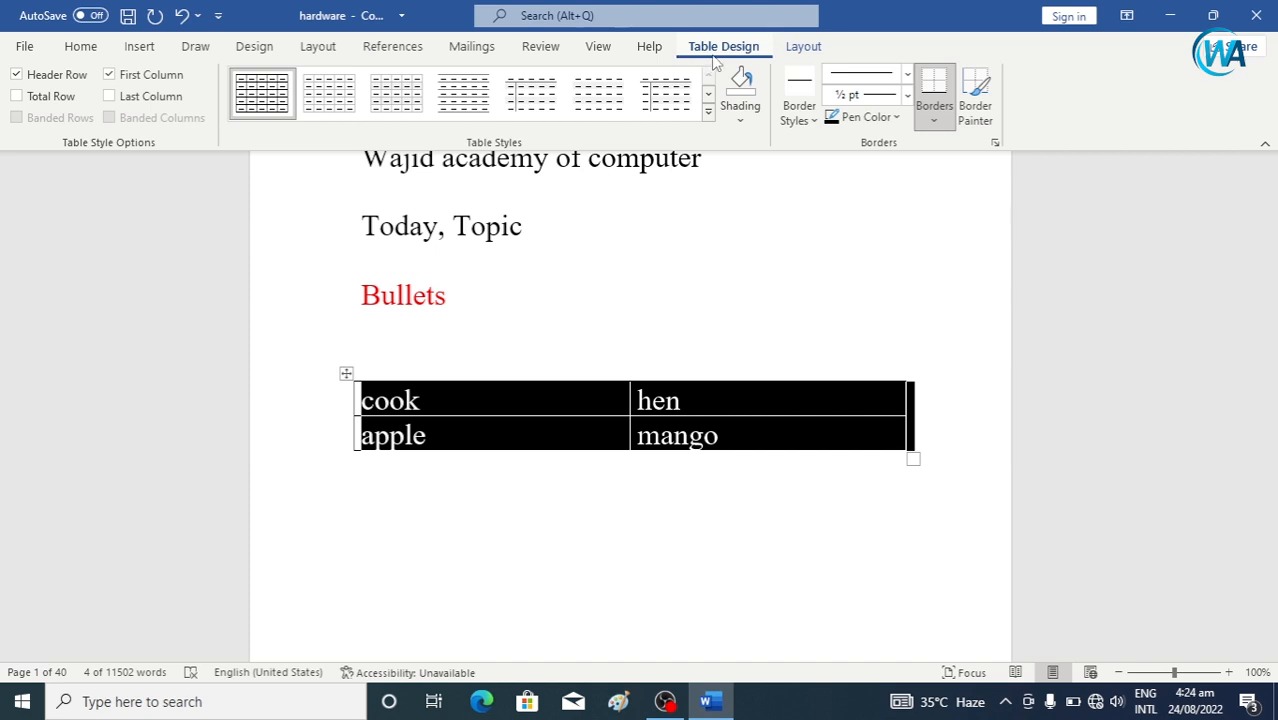
left_click(708, 121)
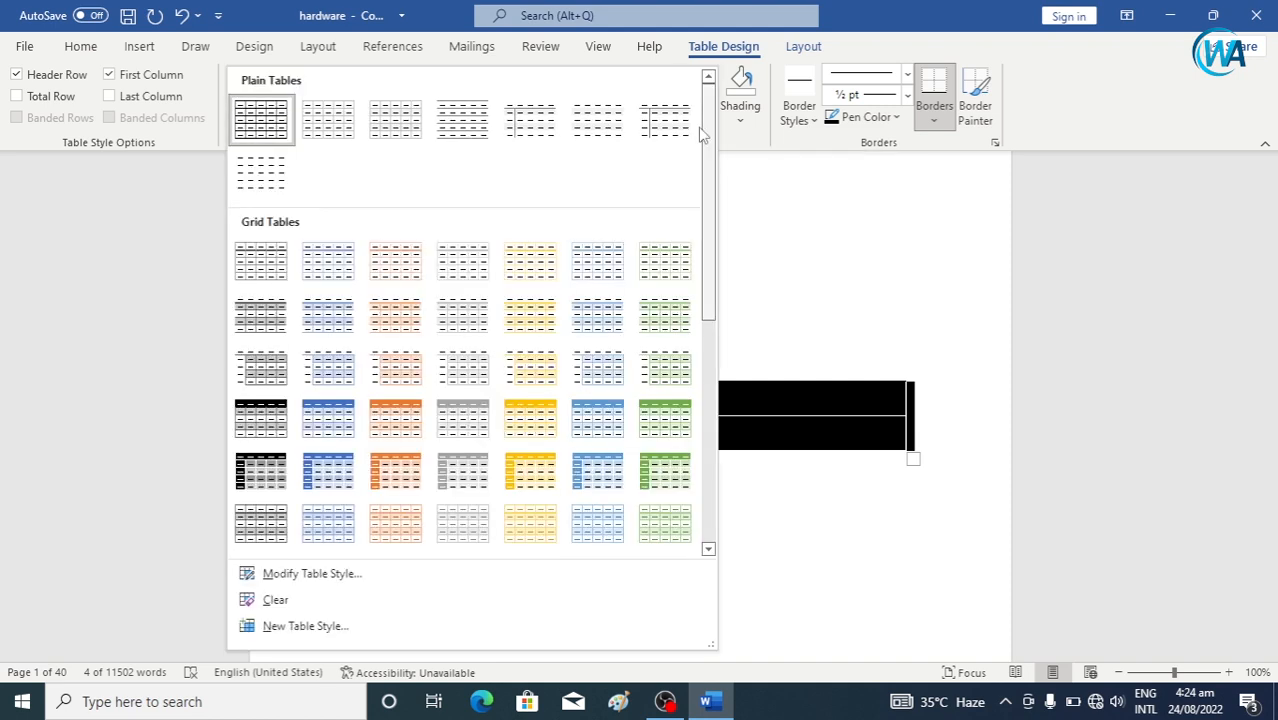
left_click(326, 600)
left_click(414, 534)
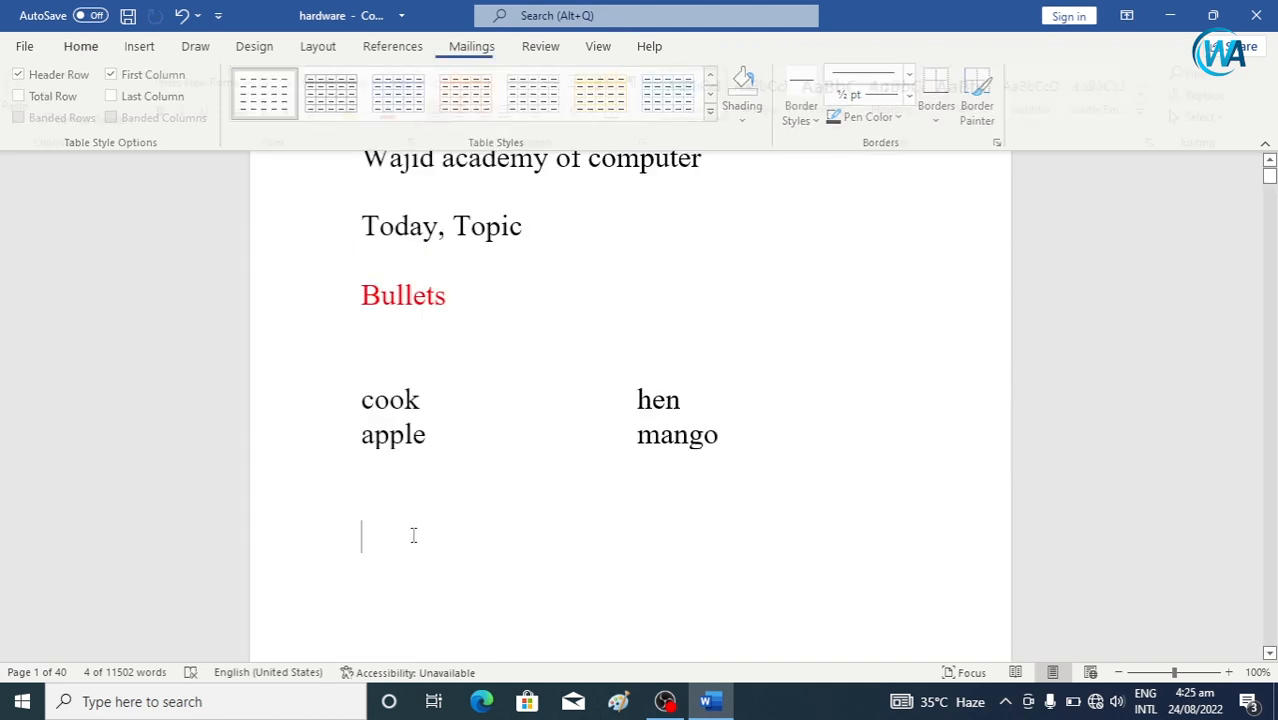
Apply the solid round bullet from the bullet library to all four words in the borderless table.
left_click_drag(366, 396, 900, 440)
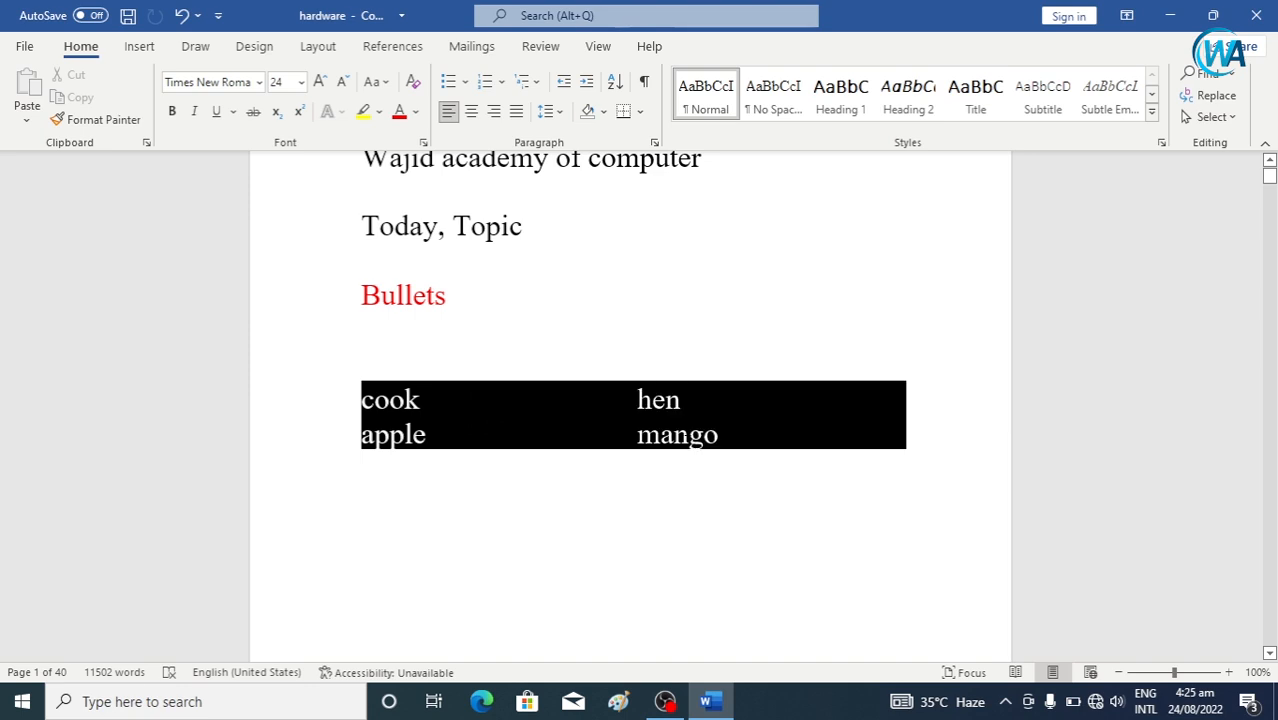
left_click_drag(686, 437, 686, 438)
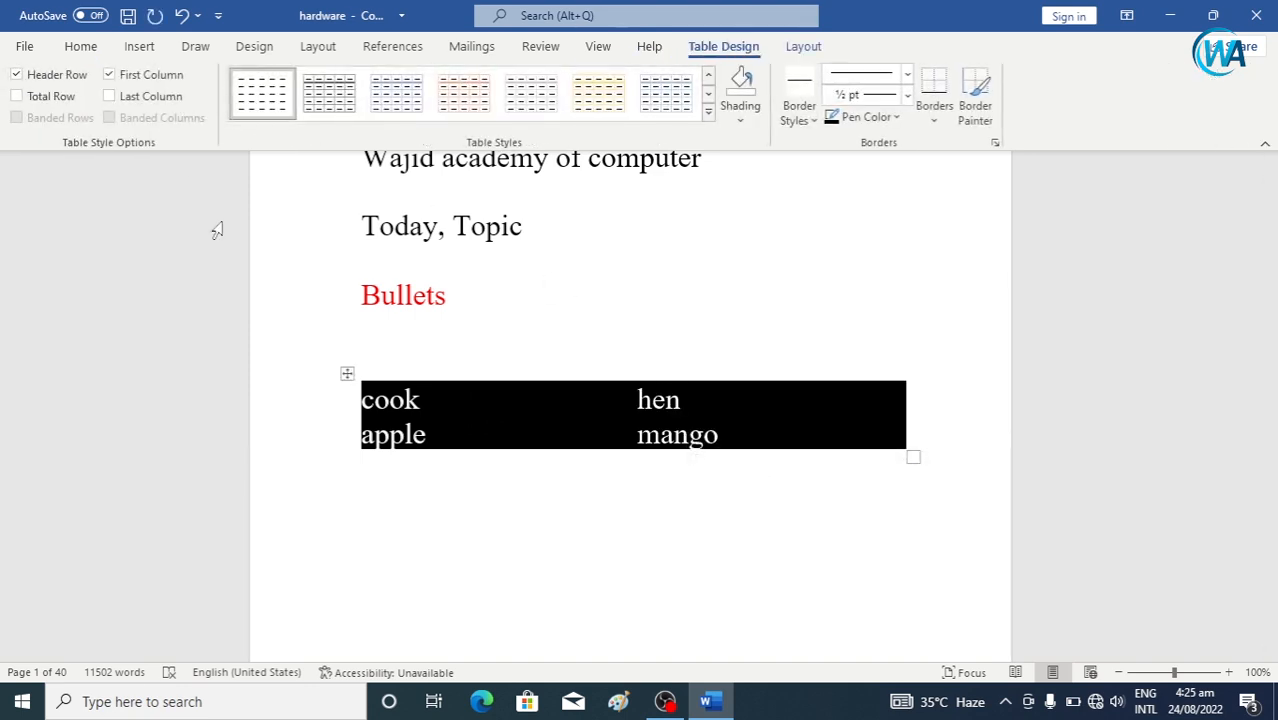
left_click(82, 47)
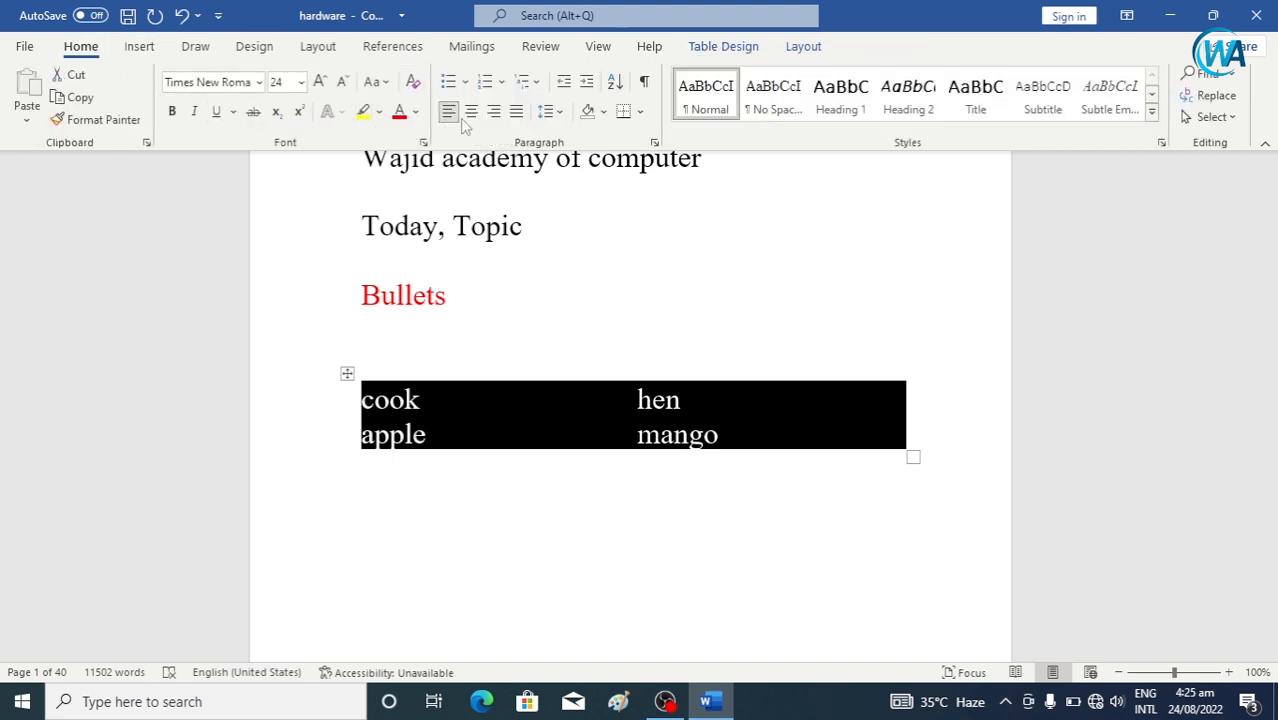
left_click(463, 82)
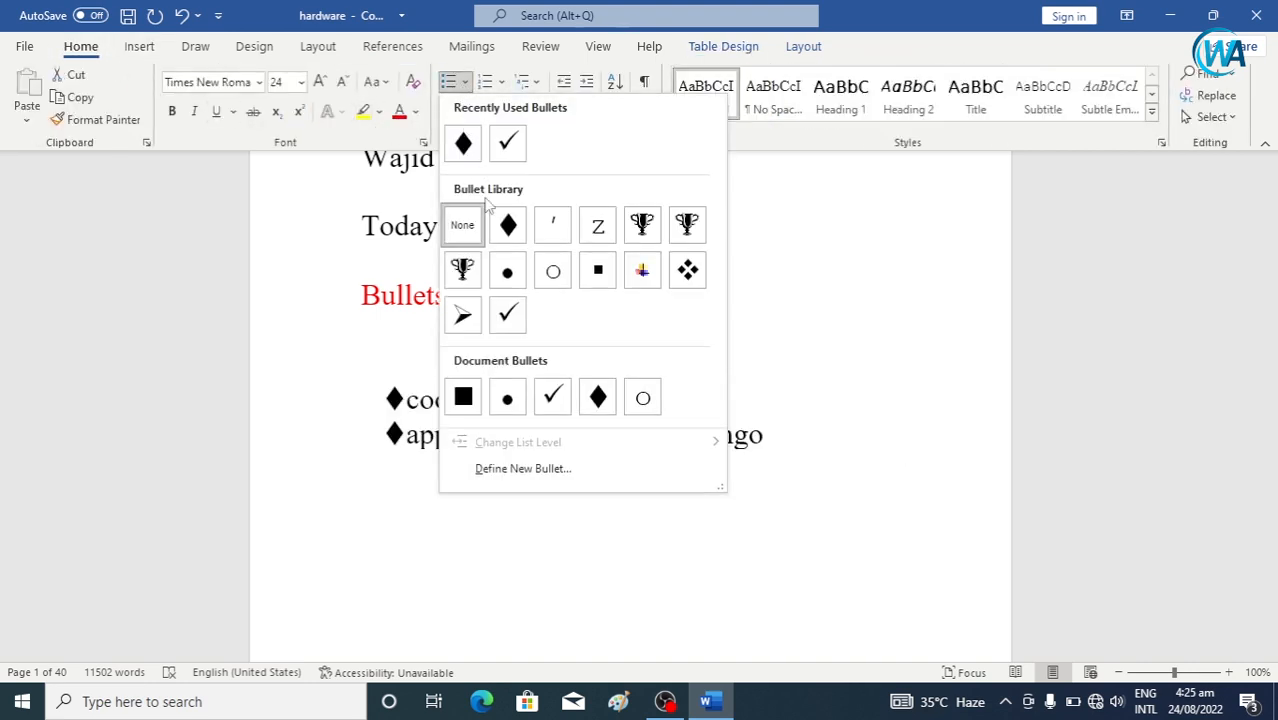
left_click(512, 278)
Enter the sample text "kjzdfhhj" on the empty line directly above the bulleted table.
left_click(616, 339)
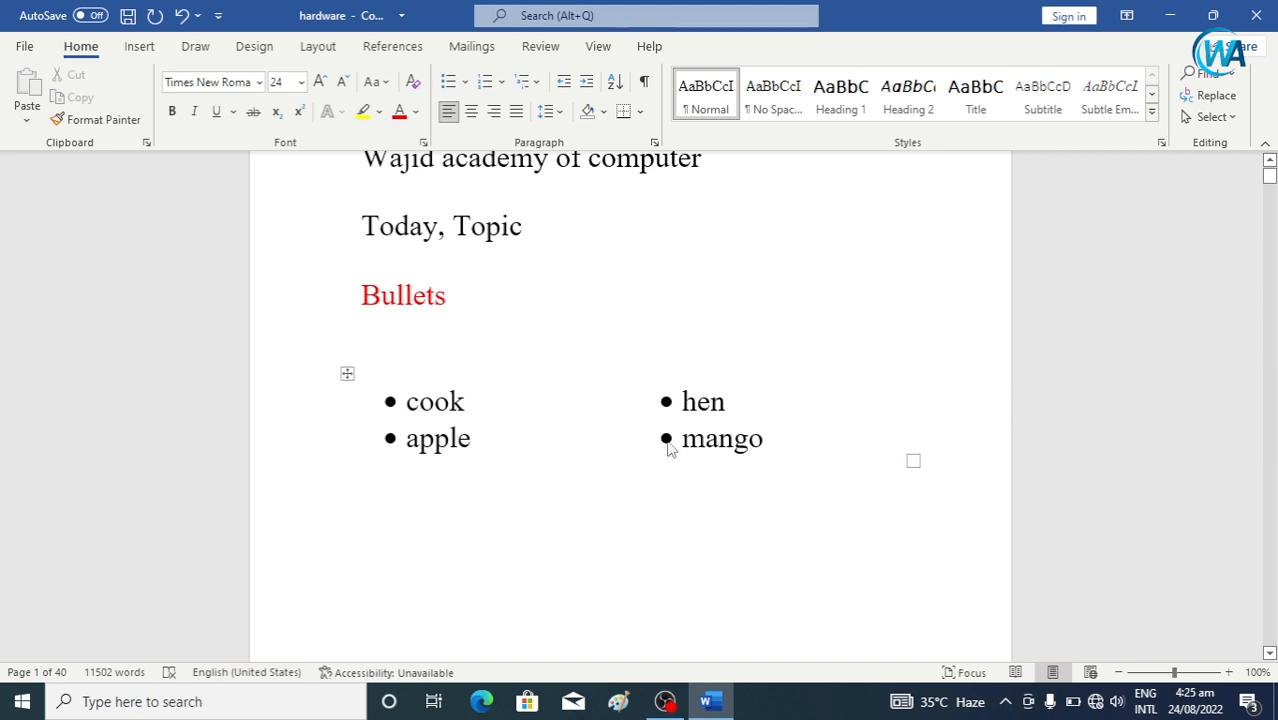
key("Down")
type("kjzdfhhj")
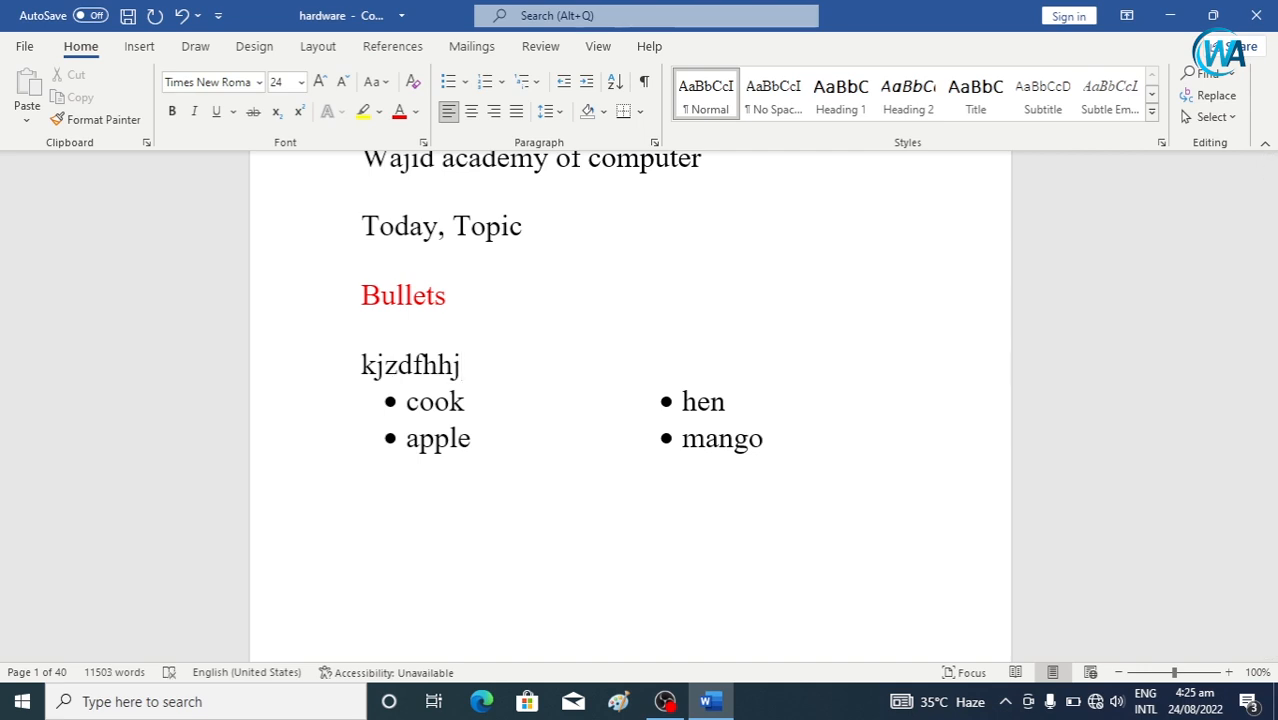